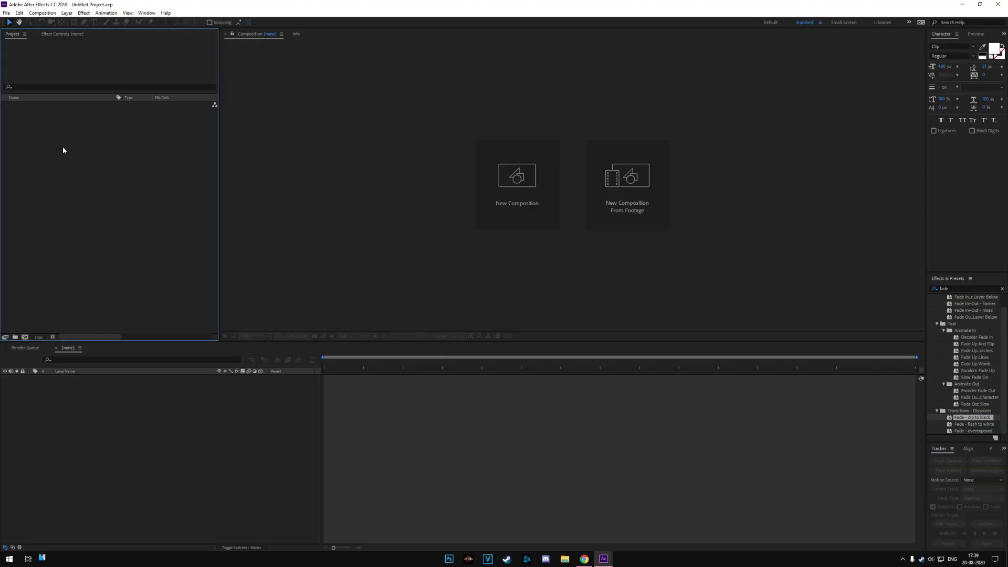
- Import the Light Flare, LOGO, Particles, Rain, Sound and Storm files from the After Effects Tutorial Files folder
{"action": "double_click", "coordinate": [62, 146]}
{"action": "left_click", "coordinate": [156, 20]}
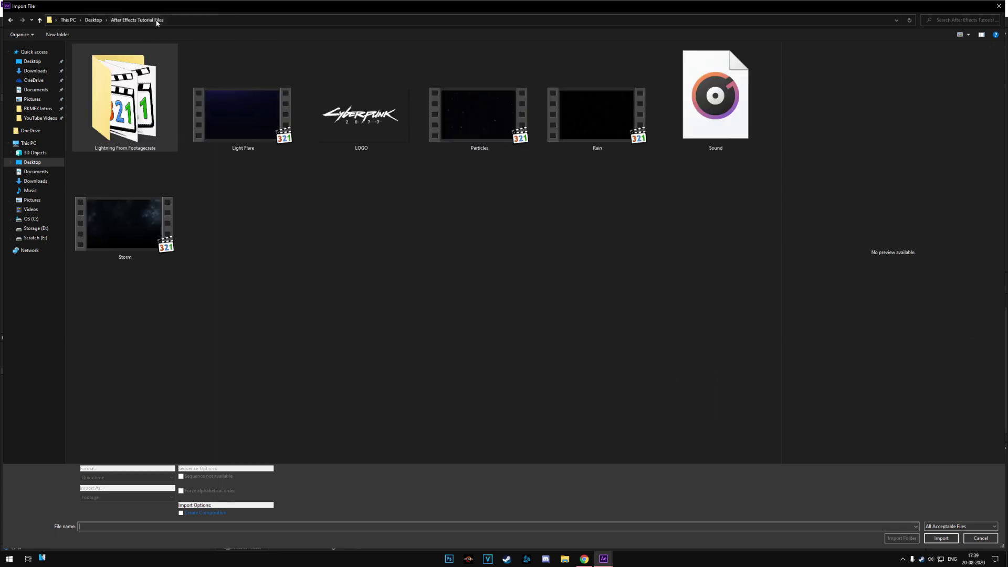
{"action": "left_click", "coordinate": [245, 131]}
{"action": "left_click", "coordinate": [147, 229], "text": "shift"}
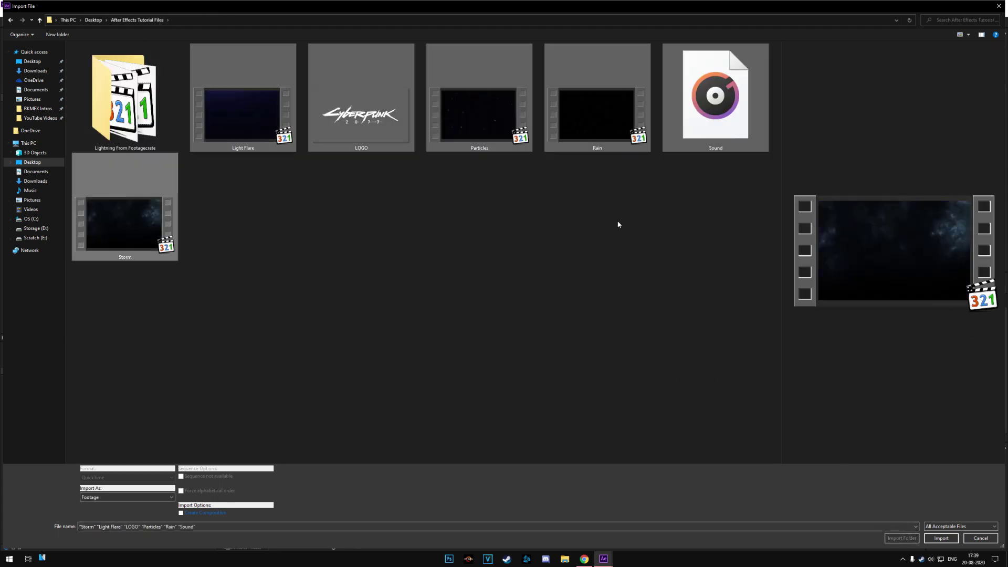
{"action": "left_click", "coordinate": [942, 538]}
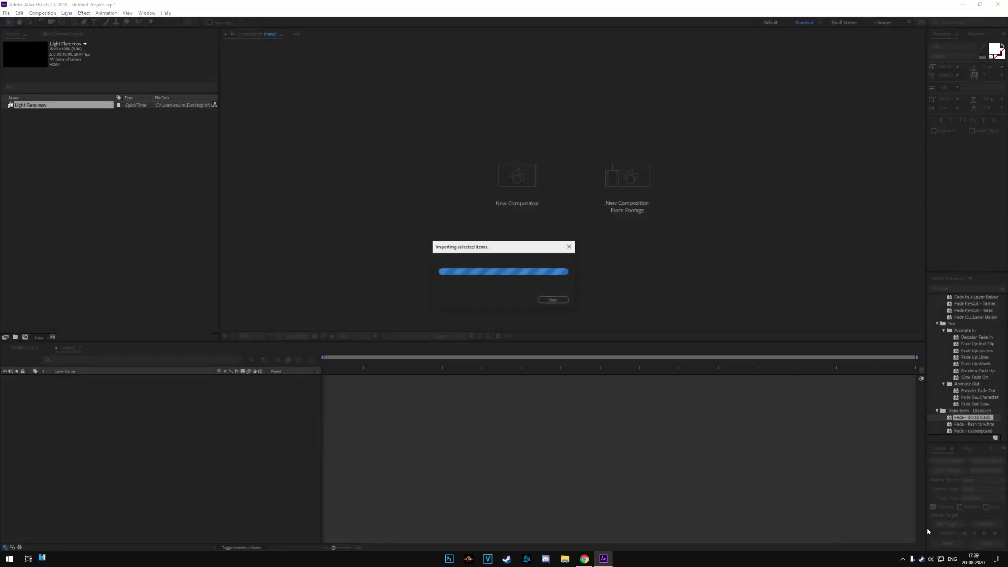
- Create a composition from the LOGO image and nest that composition inside a second new composition
{"action": "left_click_drag", "start_coordinate": [26, 112], "coordinate": [24, 337]}
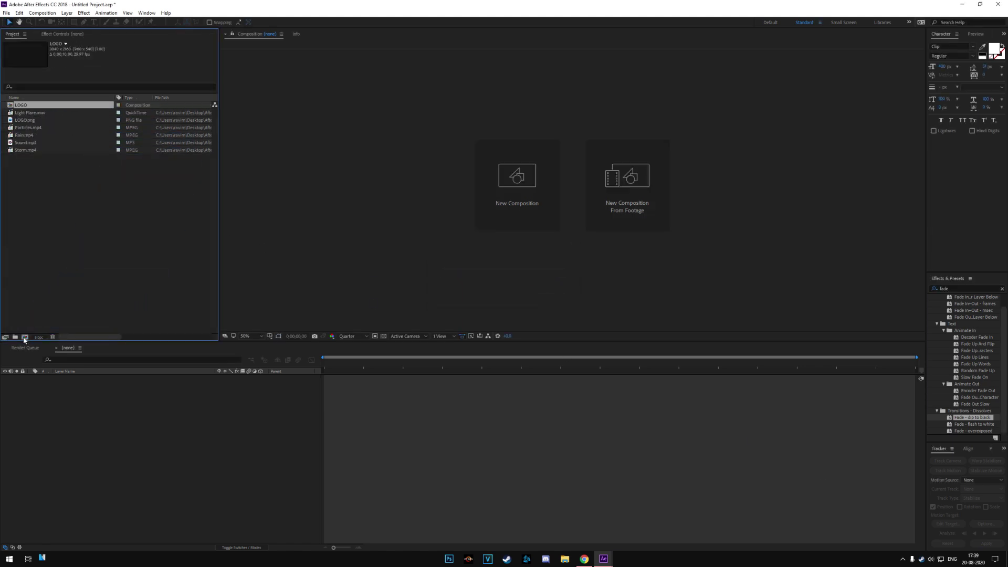
{"action": "left_click_drag", "start_coordinate": [15, 112], "coordinate": [25, 337]}
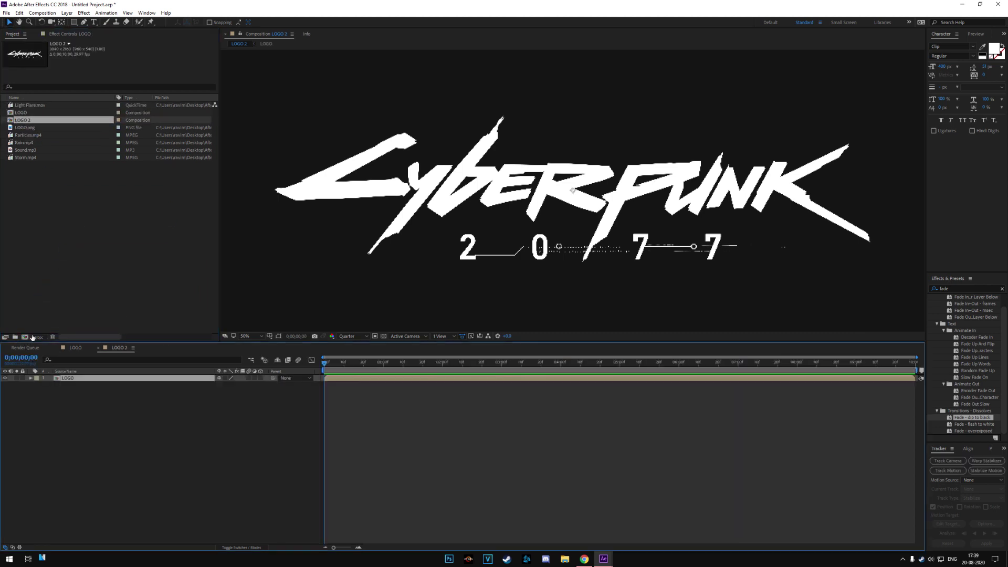
- Set the LOGO 2 composition to 2560 × 1080 px with a black background and rename it Logo Comp
{"action": "right_click", "coordinate": [104, 351]}
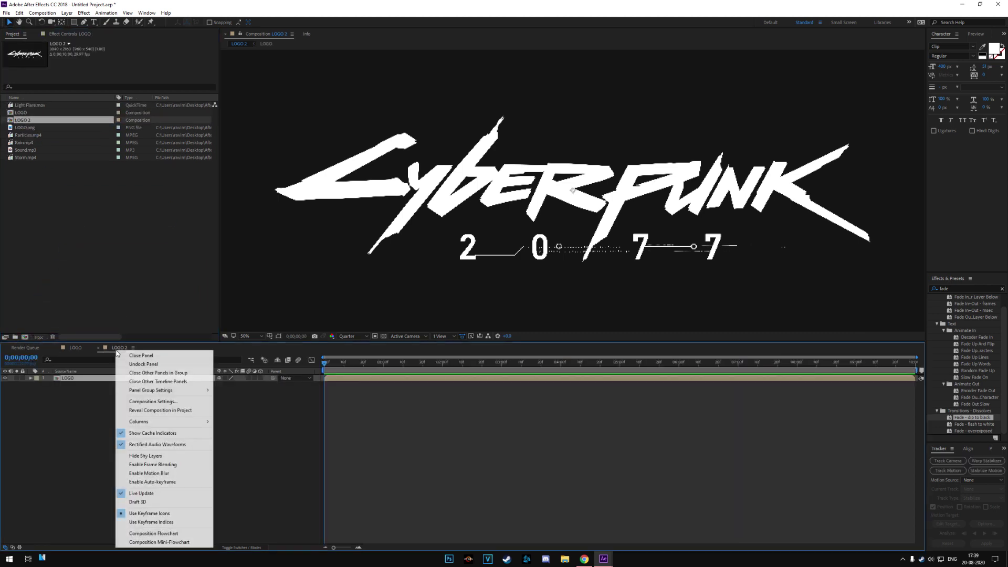
{"action": "left_click", "coordinate": [148, 403]}
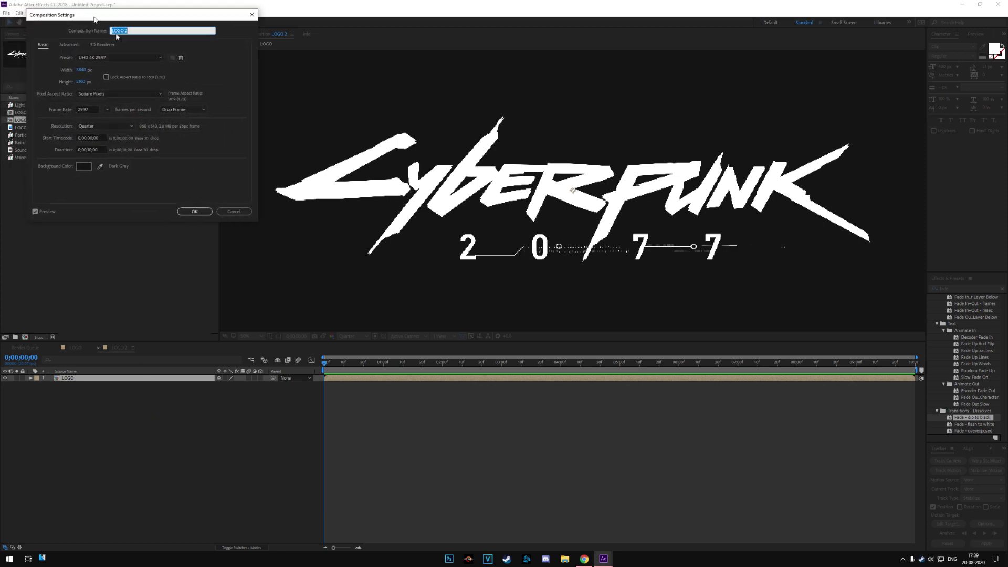
{"action": "key", "text": "Tab"}
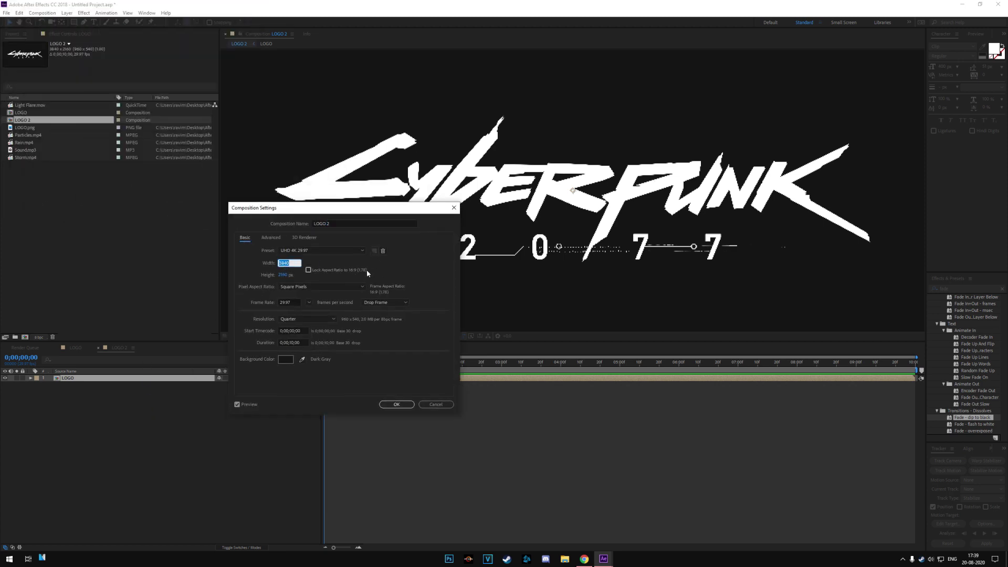
{"action": "type", "text": "2560"}
{"action": "key", "text": "Tab"}
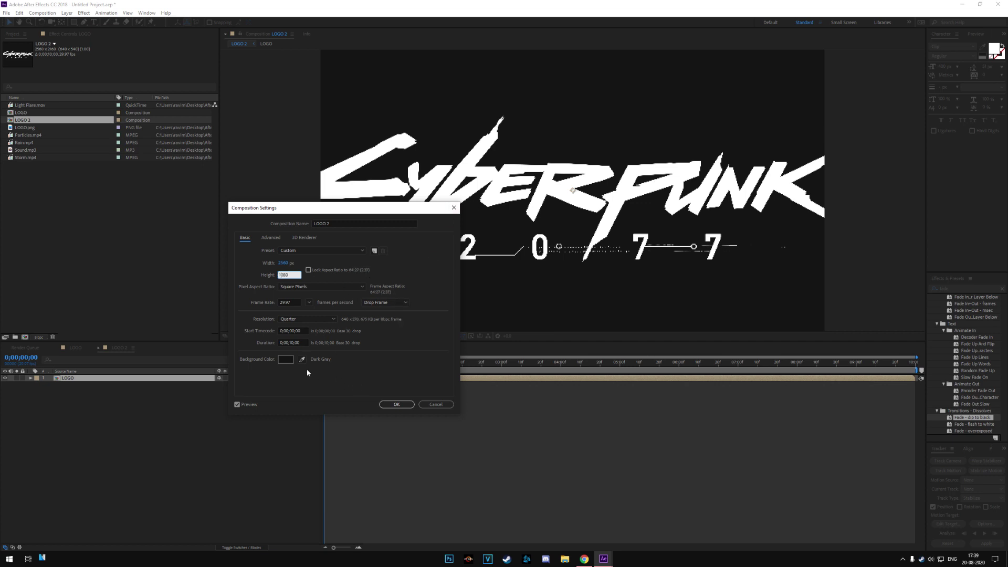
{"action": "left_click", "coordinate": [286, 359]}
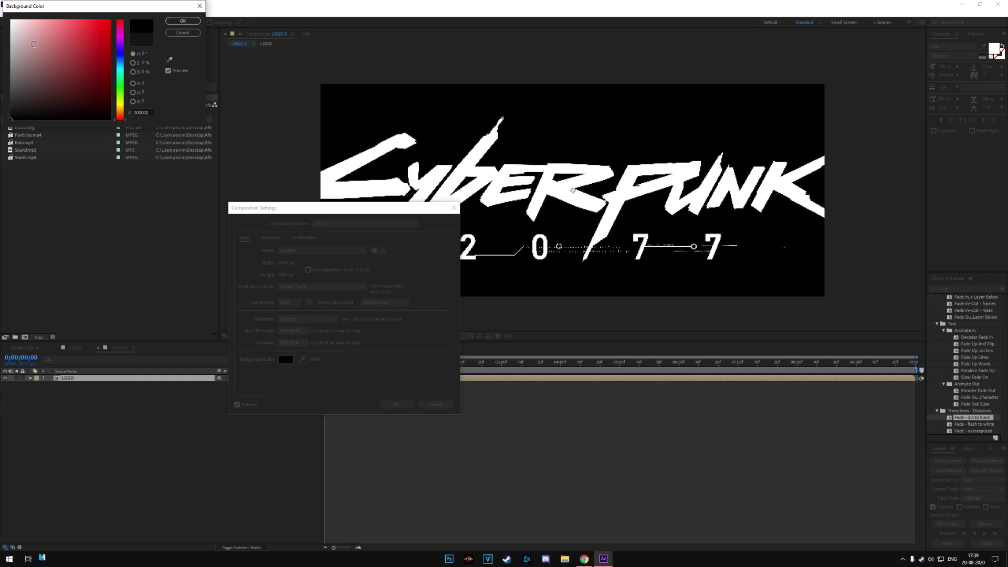
{"action": "left_click", "coordinate": [174, 21]}
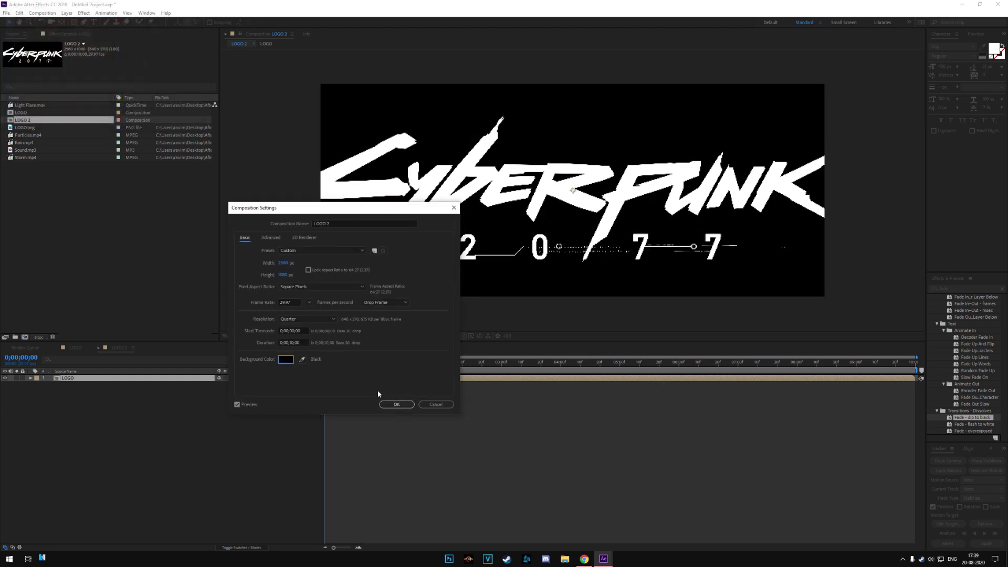
{"action": "left_click", "coordinate": [397, 405]}
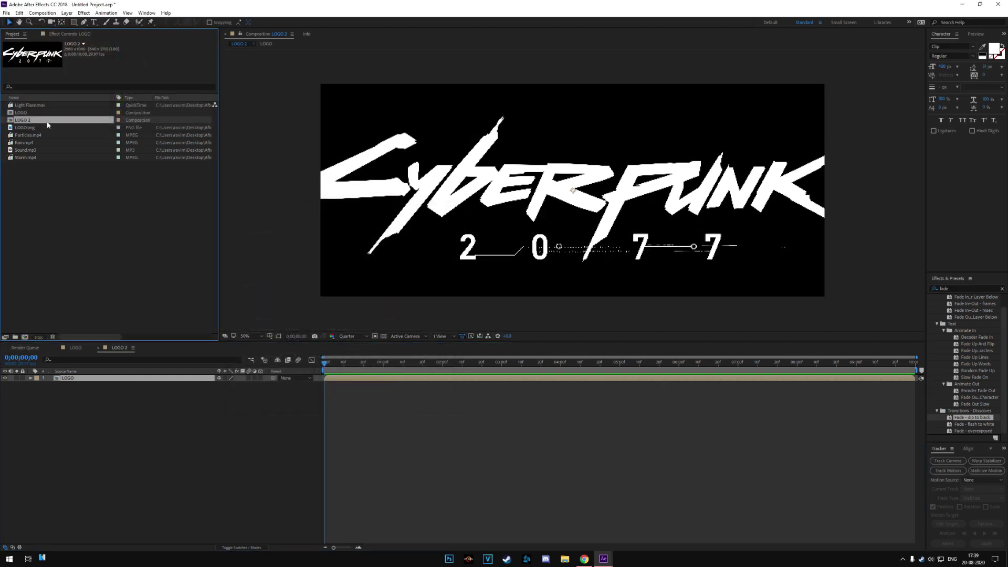
{"action": "key", "text": "Return"}
{"action": "key", "text": "Return"}
- Auto-trace the LOGO layer's current frame into masks using the Luminance channel
{"action": "left_click", "coordinate": [67, 435]}
{"action": "left_click", "coordinate": [68, 13]}
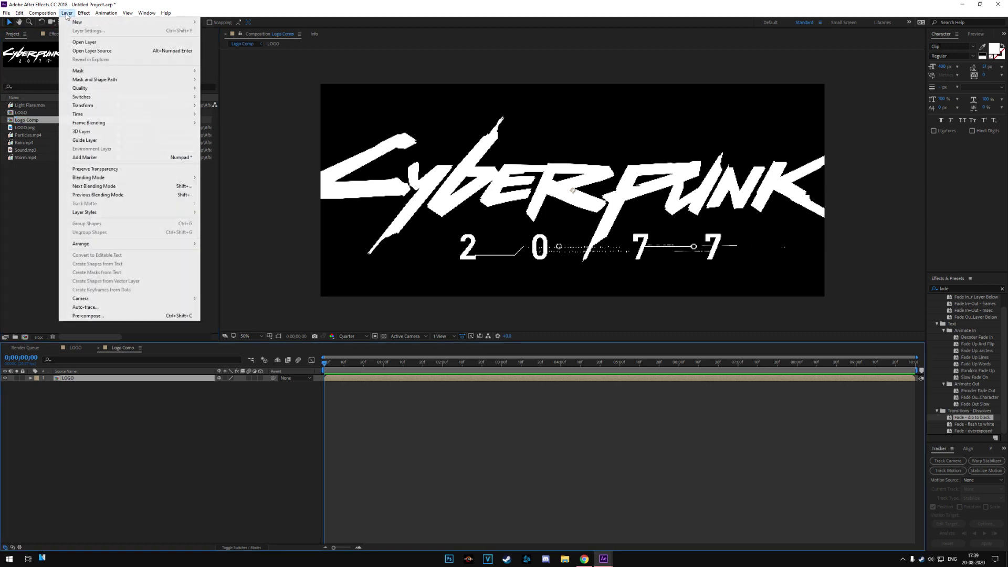
{"action": "left_click", "coordinate": [100, 307]}
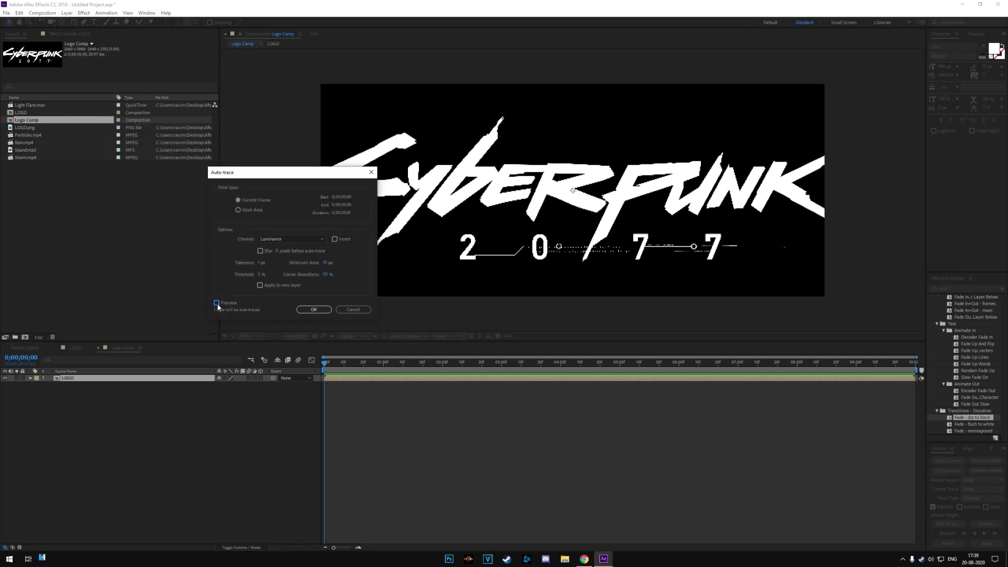
{"action": "left_click", "coordinate": [313, 311]}
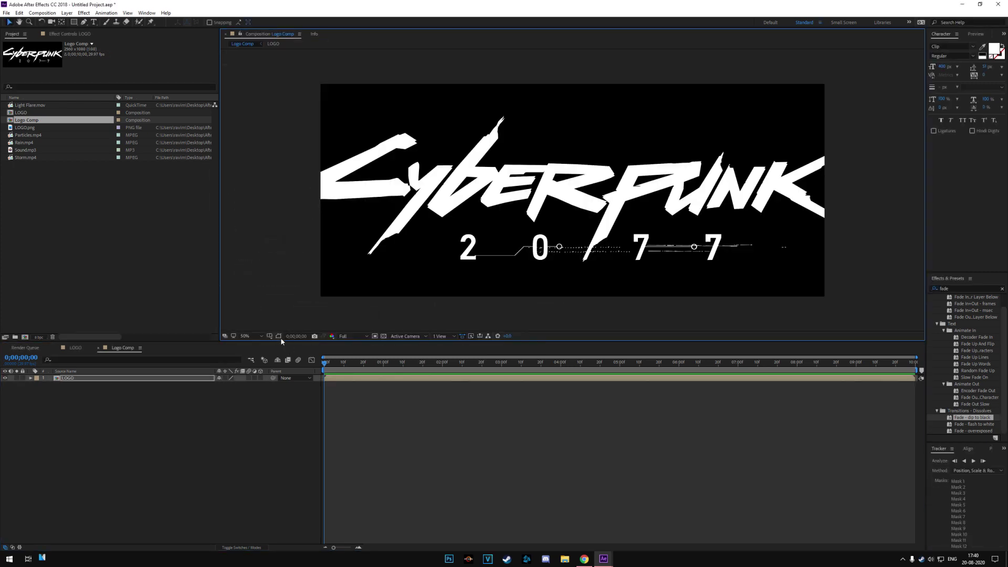
- Scale the LOGO layer to 82% so the logo fits the frame, and hide the mask outlines
{"action": "left_click", "coordinate": [278, 336]}
{"action": "key", "text": "s"}
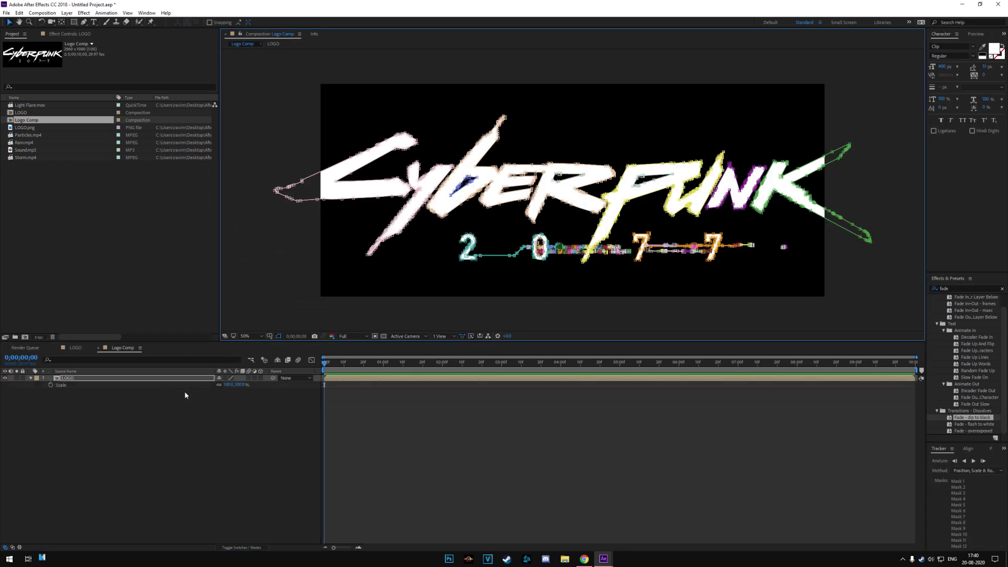
{"action": "left_click_drag", "start_coordinate": [233, 389], "coordinate": [223, 389]}
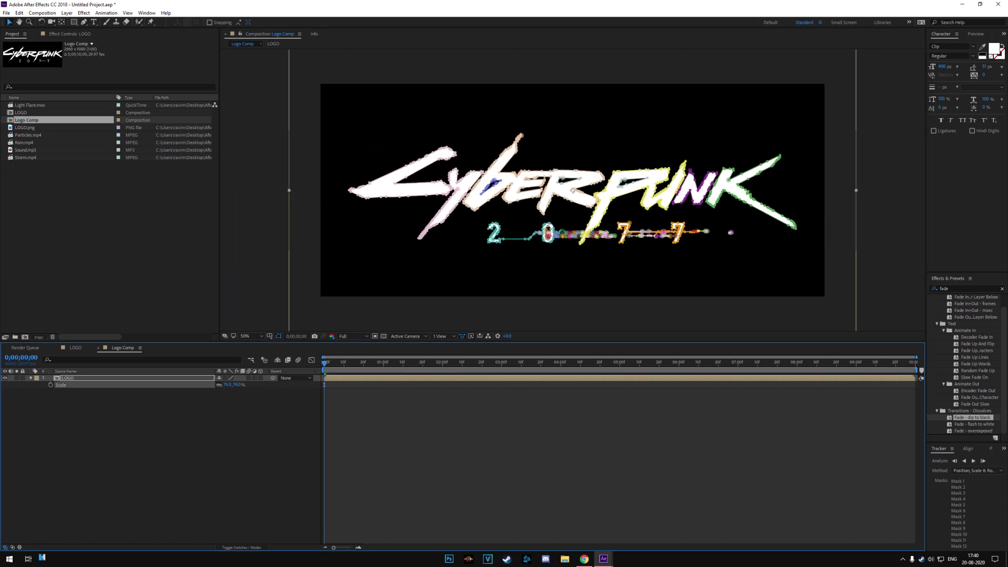
{"action": "left_click", "coordinate": [279, 336]}
{"action": "left_click", "coordinate": [21, 384]}
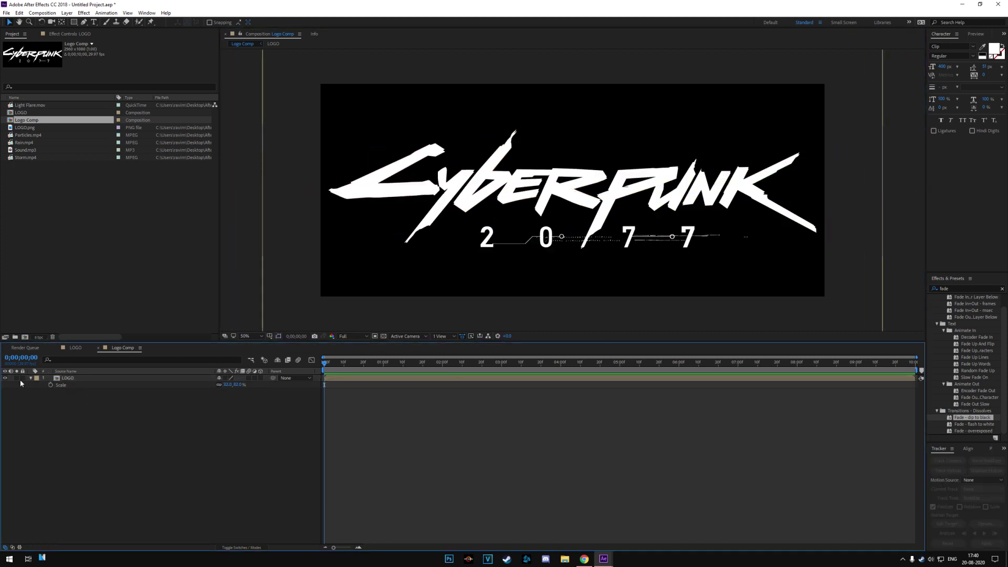
- Apply the Video Copilot Saber effect to the LOGO layer
{"action": "left_click", "coordinate": [55, 378]}
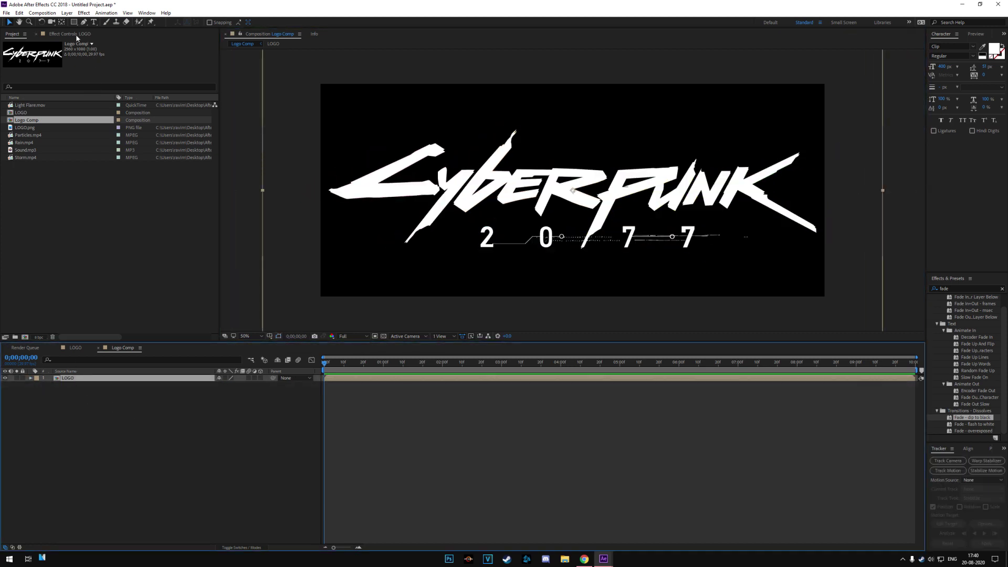
{"action": "left_click", "coordinate": [83, 12]}
{"action": "mouse_move", "coordinate": [158, 259]}
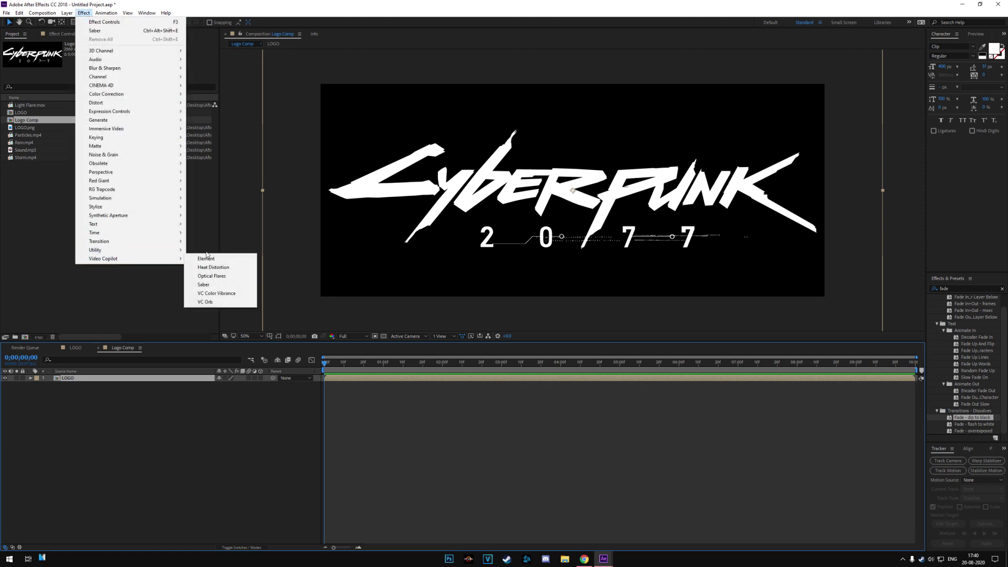
{"action": "left_click", "coordinate": [231, 284]}
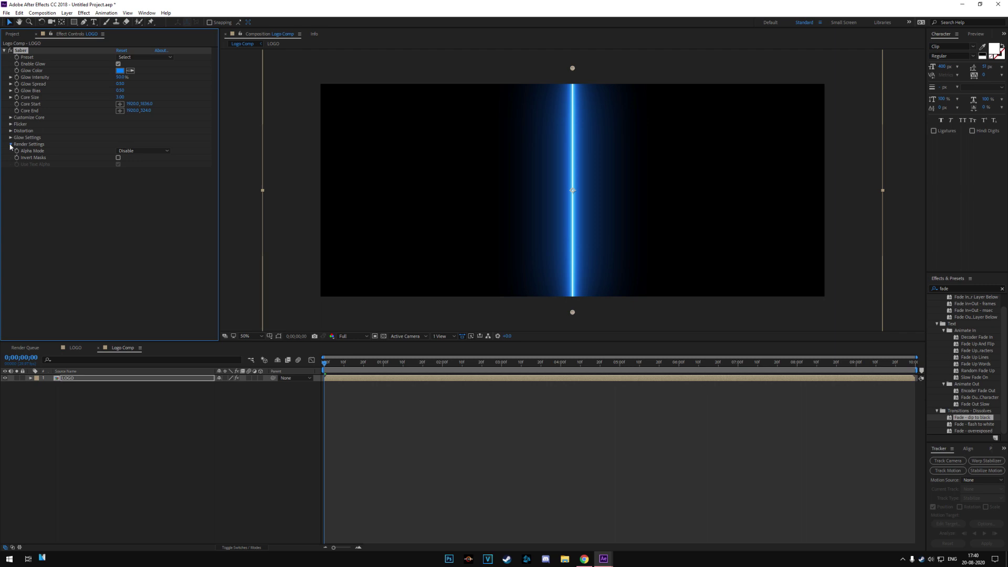
- Give the Saber effect the Arc Reactor preset and set its core type to Layer Masks
{"action": "left_click", "coordinate": [142, 57]}
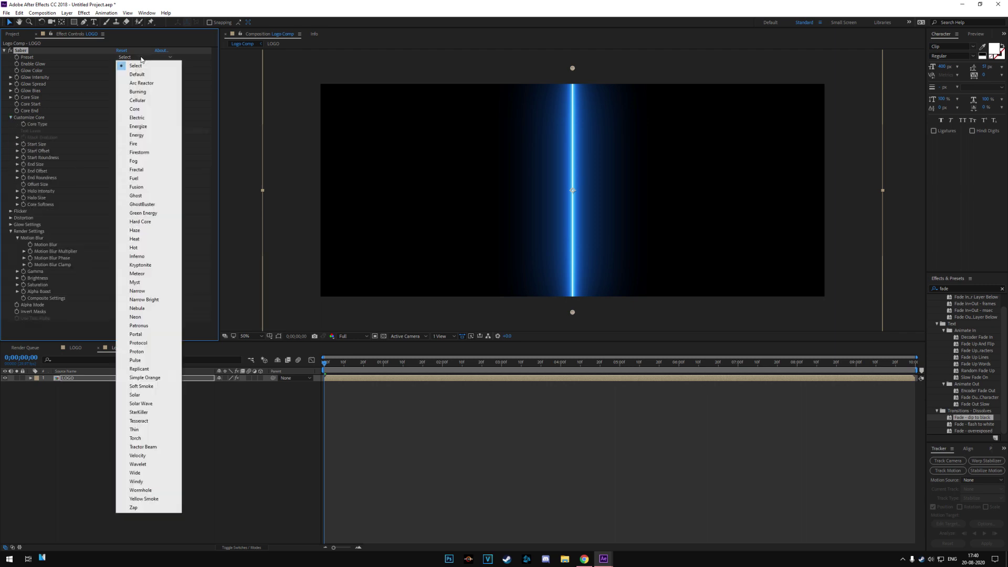
{"action": "left_click", "coordinate": [140, 84]}
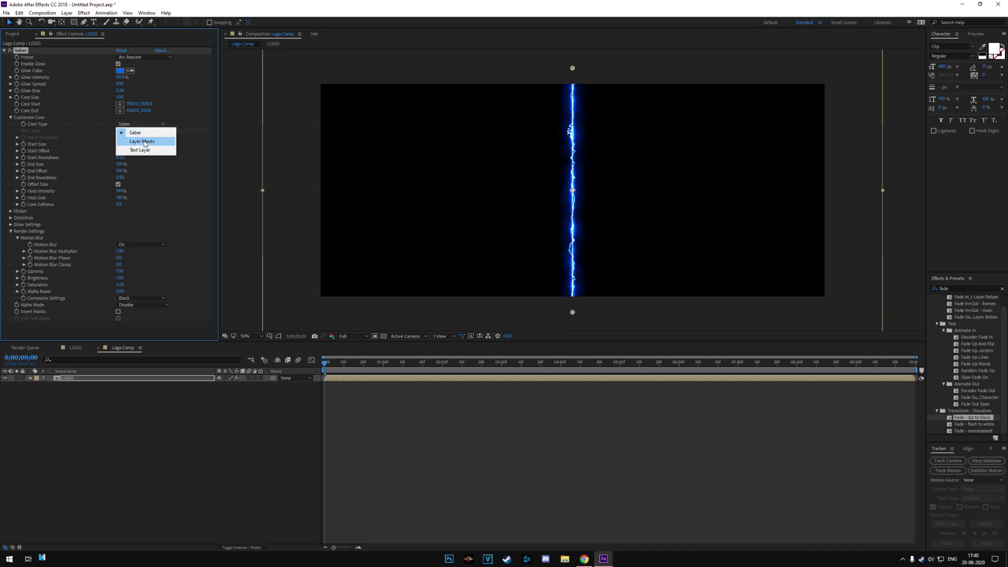
{"action": "left_click", "coordinate": [145, 143]}
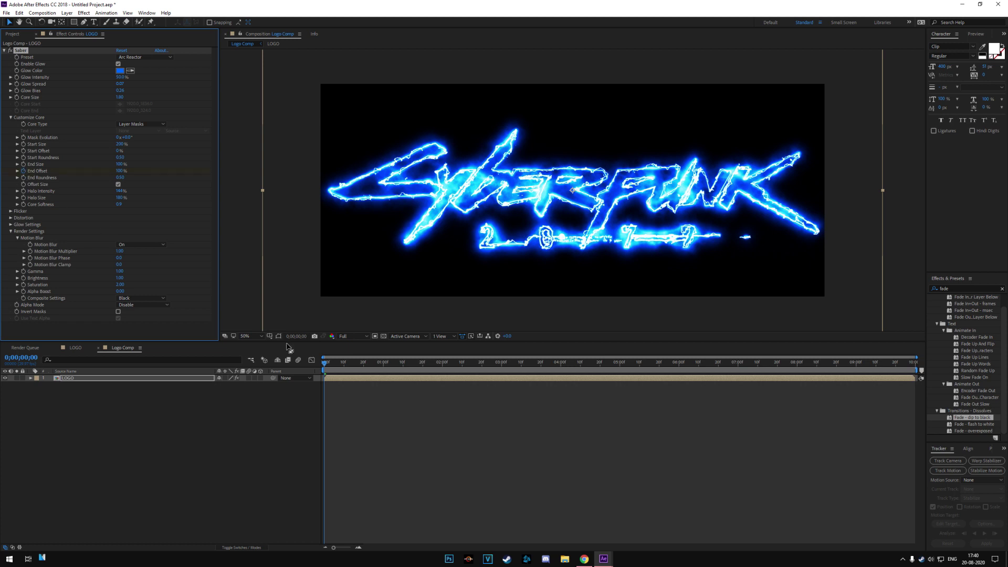
- Expand the LOGO layer's Saber properties and keyframe End Offset at 50% slightly past 4 seconds
{"action": "left_click", "coordinate": [30, 378]}
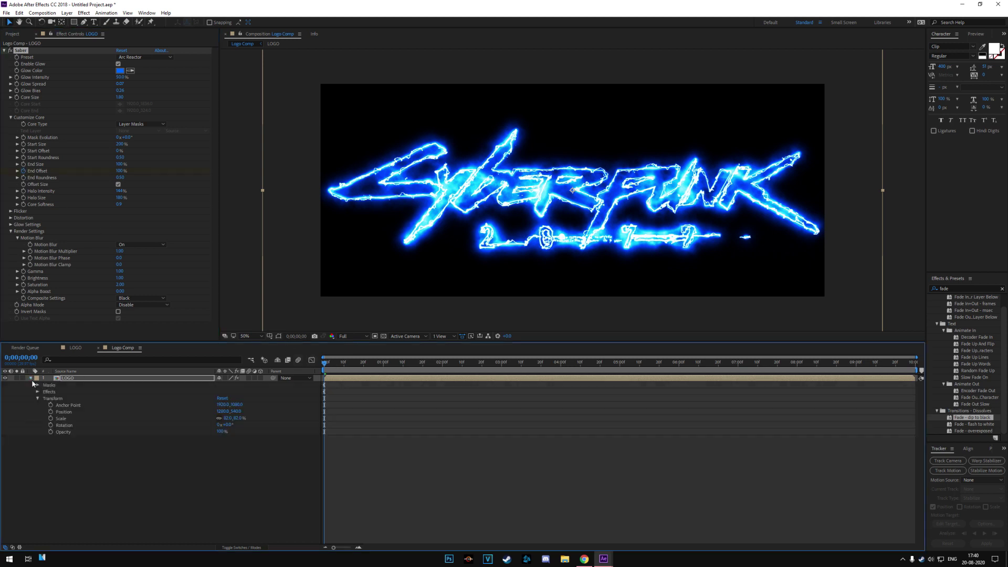
{"action": "left_click", "coordinate": [38, 392]}
{"action": "left_click", "coordinate": [43, 404]}
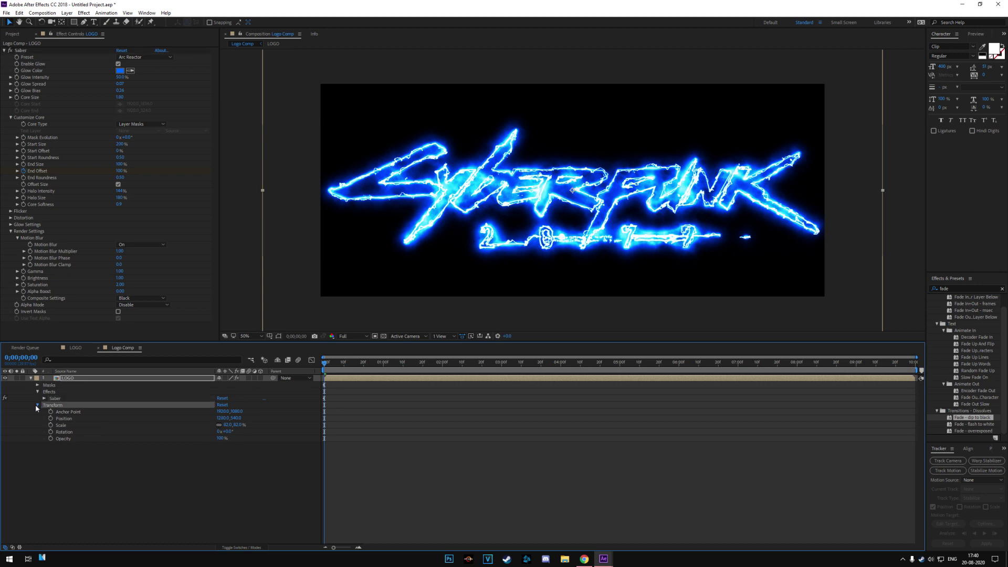
{"action": "left_click", "coordinate": [36, 405]}
{"action": "left_click", "coordinate": [44, 399]}
{"action": "key", "text": "space"}
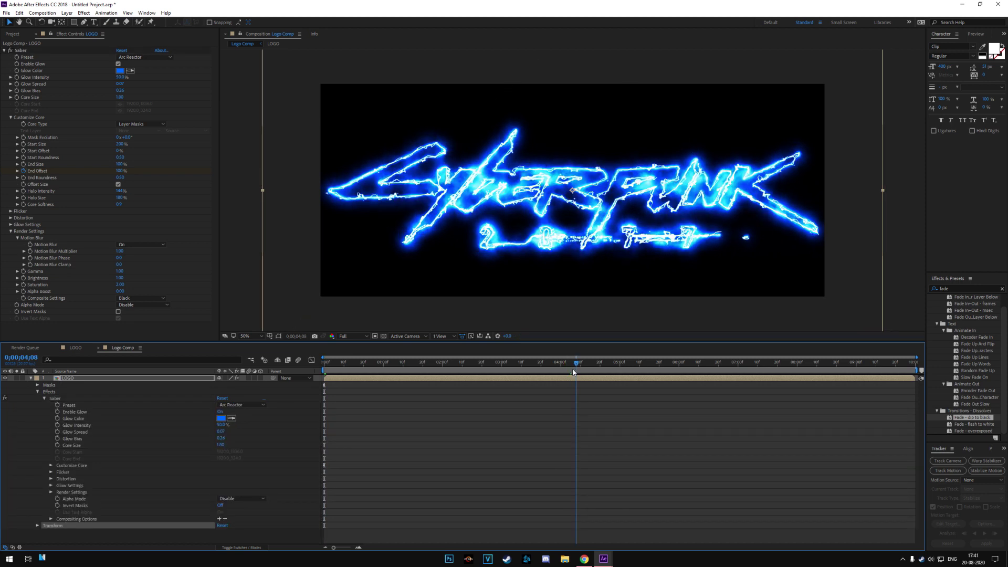
{"action": "left_click", "coordinate": [121, 172]}
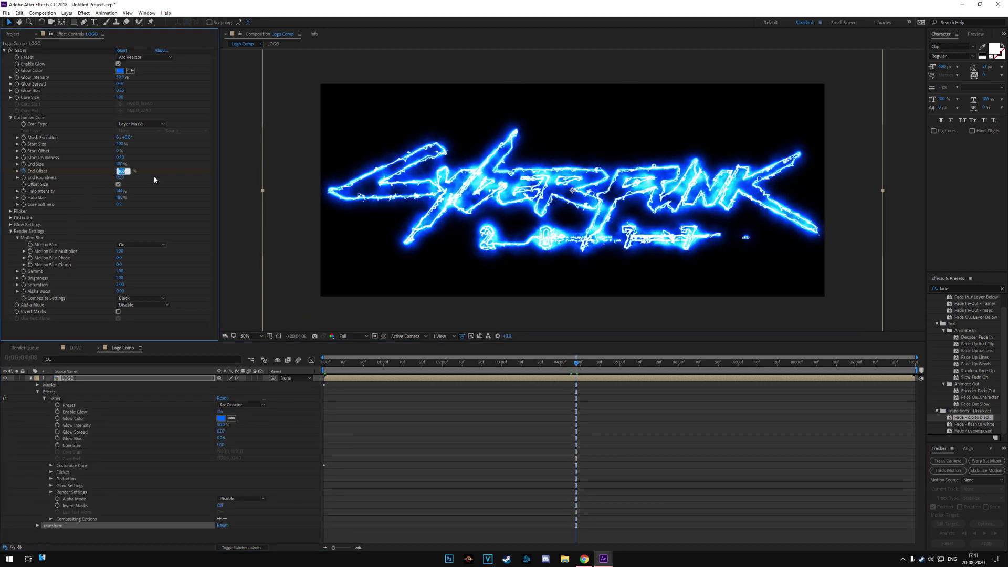
{"action": "type", "text": "50"}
{"action": "key", "text": "Return"}
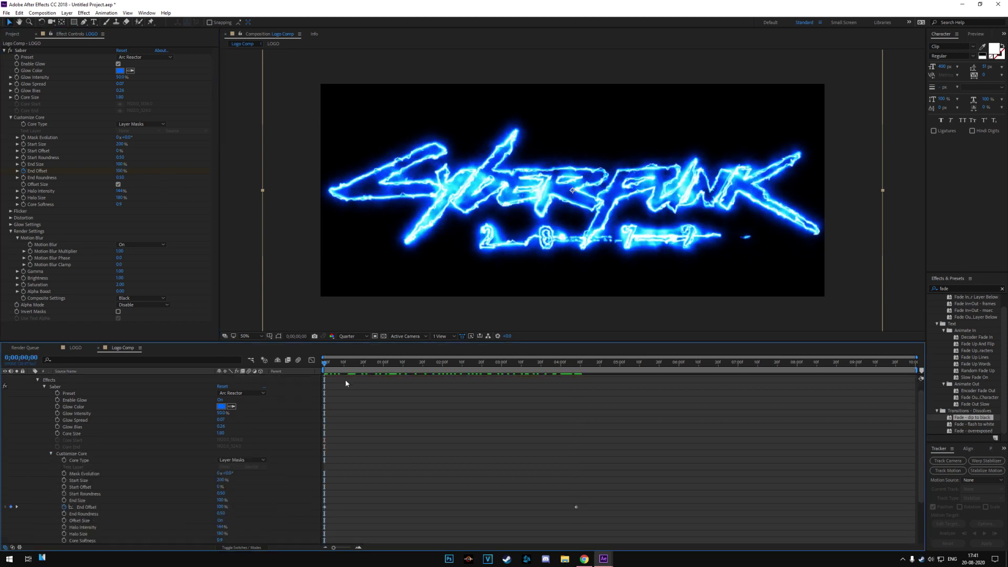
- Set the Saber Start Offset to 100% and preview the logo's outline reveal from the beginning
{"action": "left_click", "coordinate": [346, 383]}
{"action": "left_click_drag", "start_coordinate": [220, 488], "coordinate": [347, 482]}
{"action": "left_click_drag", "start_coordinate": [332, 363], "coordinate": [340, 370]}
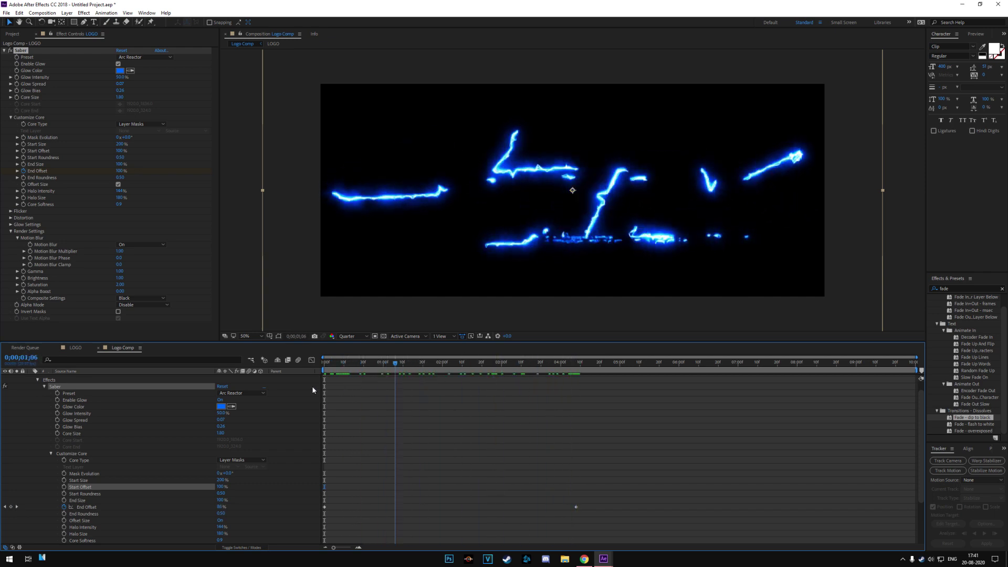
{"action": "key", "text": "space"}
- Duplicate the LOGO layer and set the copy's Saber glow colour to red (FF0000)
{"action": "left_click", "coordinate": [81, 383]}
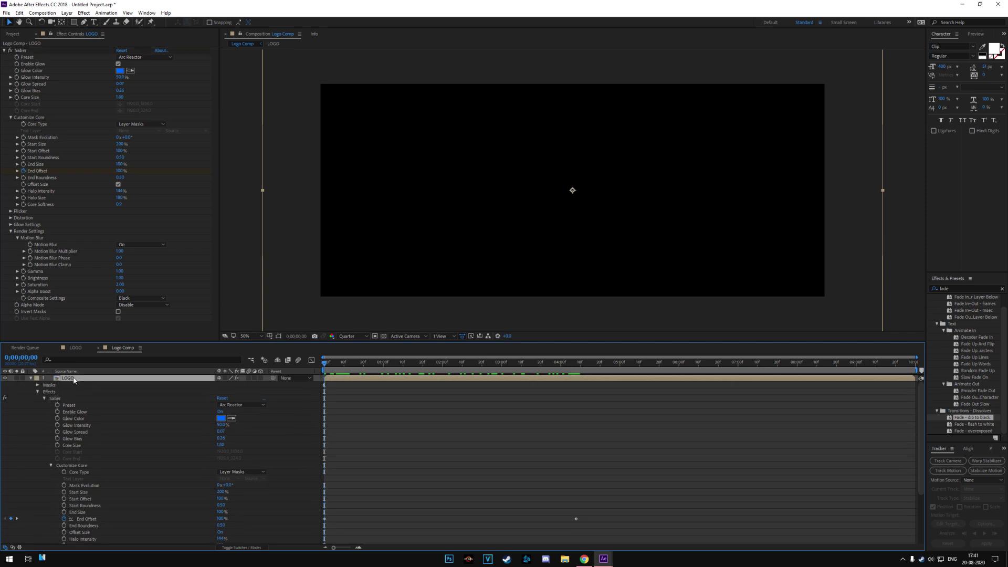
{"action": "key", "text": "ctrl+d"}
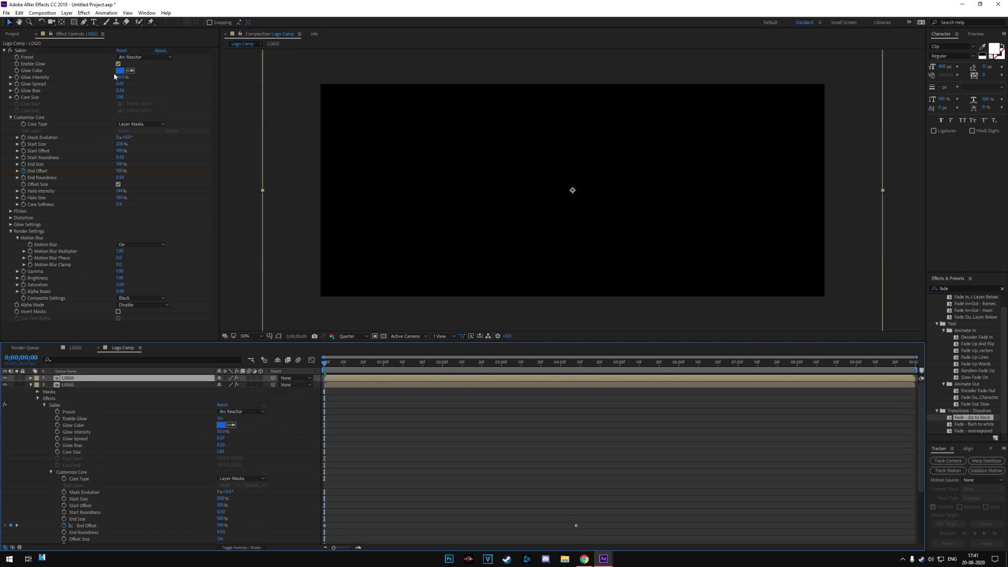
{"action": "left_click", "coordinate": [119, 70]}
{"action": "left_click_drag", "start_coordinate": [120, 55], "coordinate": [121, 19]}
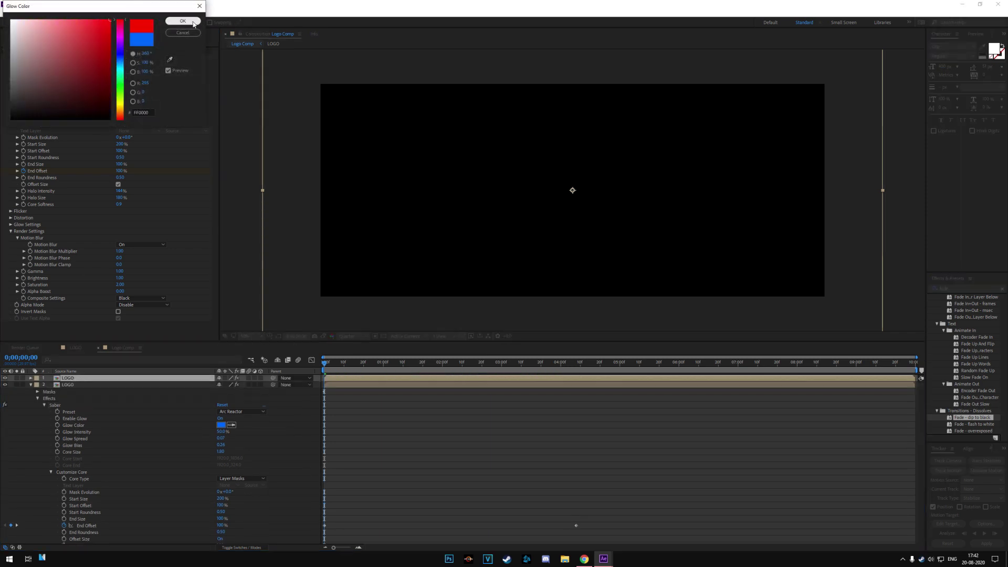
{"action": "left_click", "coordinate": [183, 21]}
- Set the red LOGO layer's Saber Composite Settings to Transparent
{"action": "left_click_drag", "start_coordinate": [324, 362], "coordinate": [491, 375]}
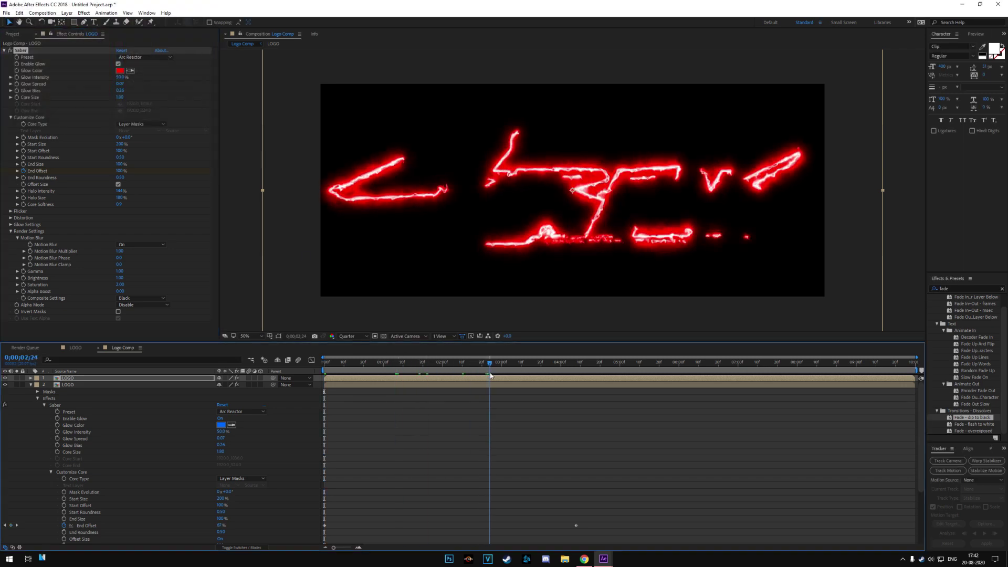
{"action": "left_click", "coordinate": [31, 378]}
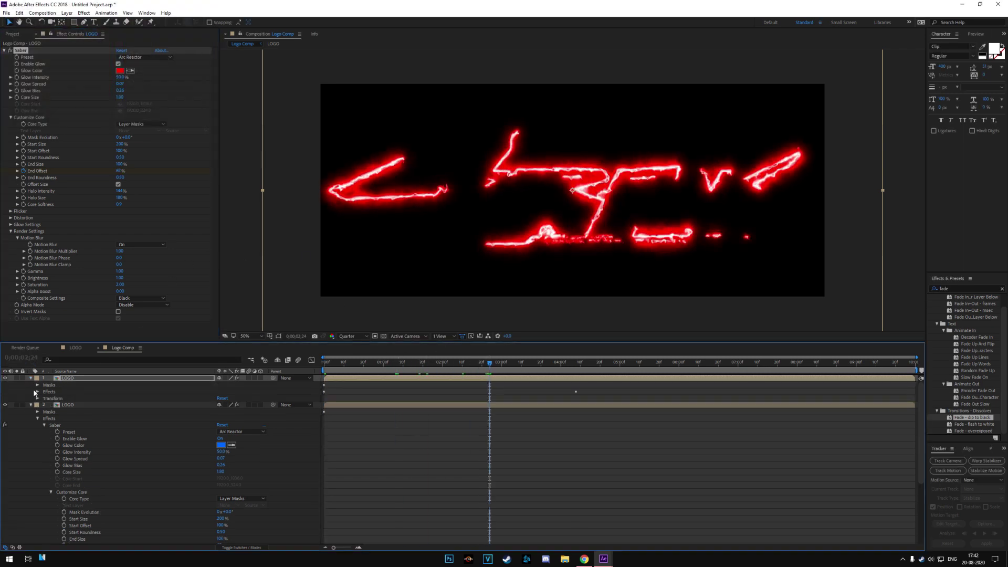
{"action": "left_click", "coordinate": [132, 298]}
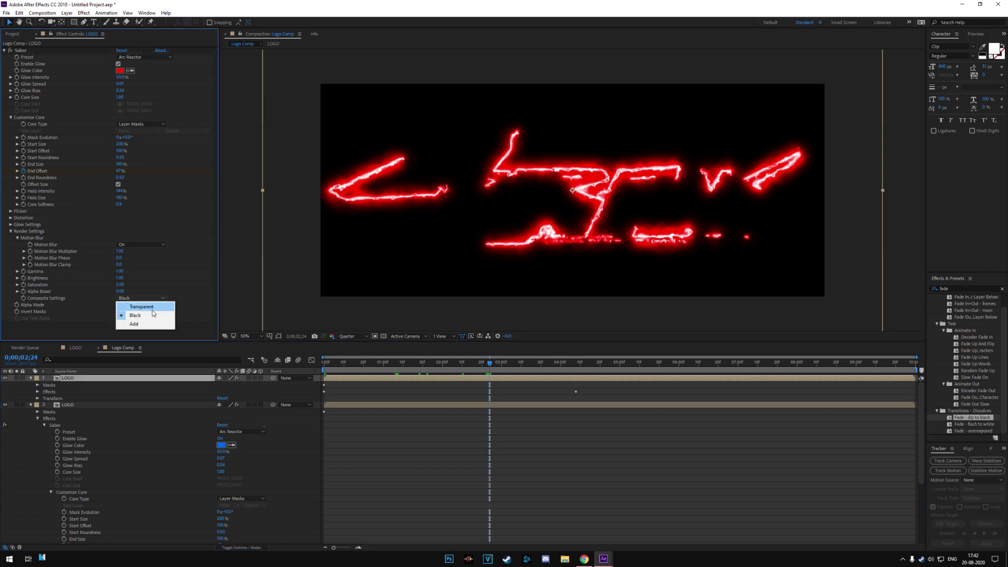
{"action": "left_click", "coordinate": [141, 306]}
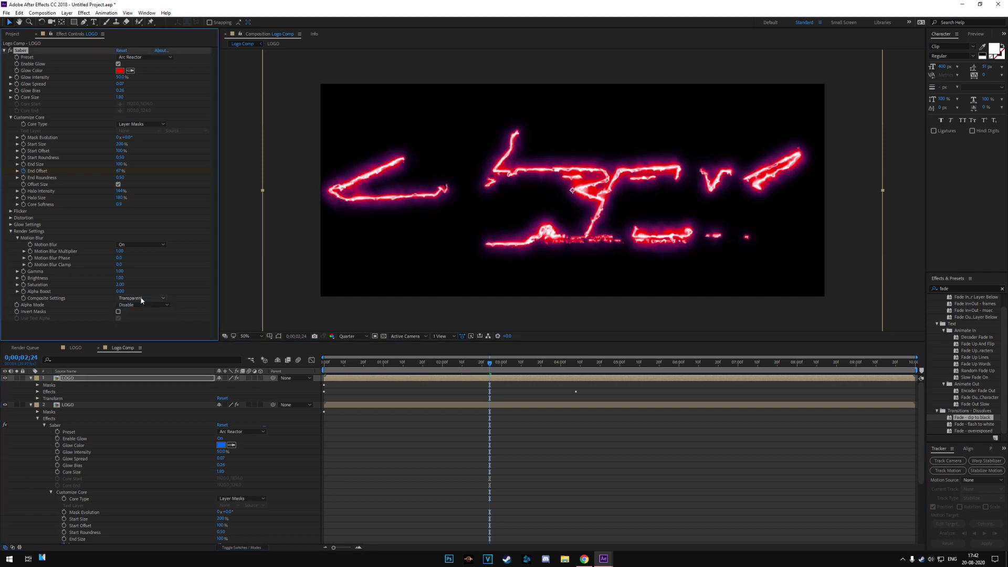
- Set the red LOGO layer's Saber End Offset to 0% at time zero and Start Offset to 0%, and preview the two-colour reveal
{"action": "left_click", "coordinate": [38, 393]}
{"action": "left_click", "coordinate": [42, 398]}
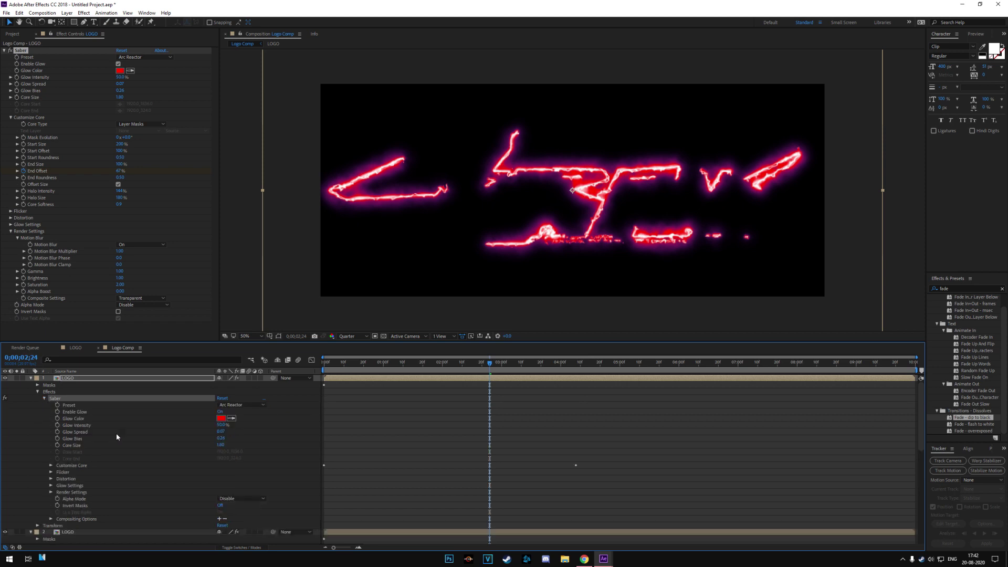
{"action": "left_click", "coordinate": [51, 465]}
{"action": "scroll", "coordinate": [55, 464], "scroll_direction": "down", "scroll_amount": 1}
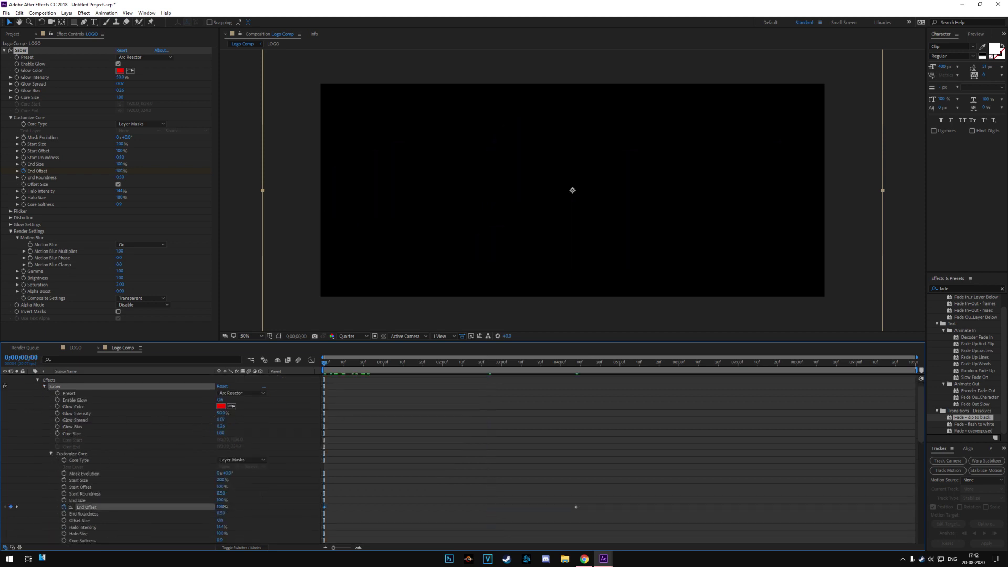
{"action": "left_click_drag", "start_coordinate": [223, 506], "coordinate": [32, 515]}
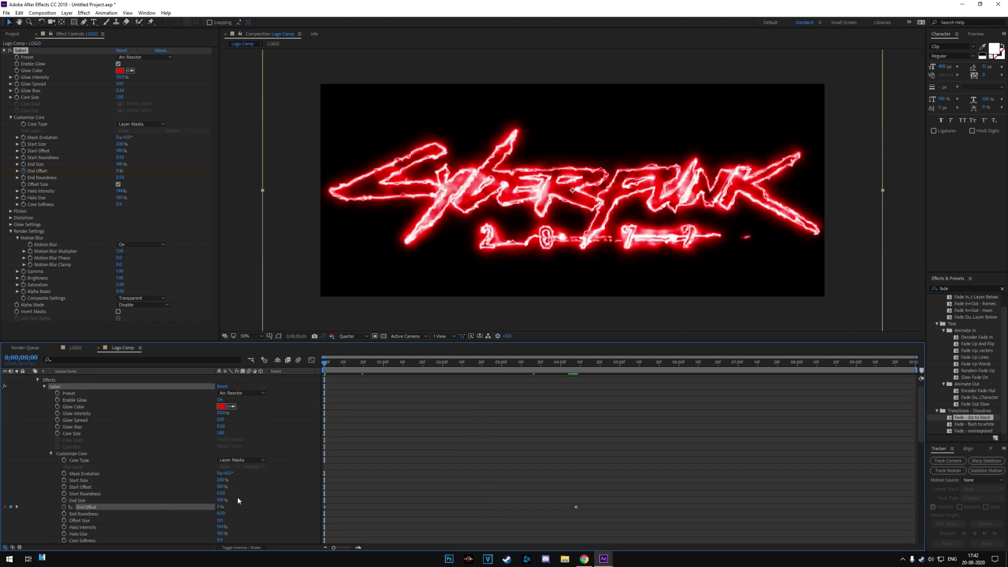
{"action": "left_click_drag", "start_coordinate": [221, 487], "coordinate": [79, 486]}
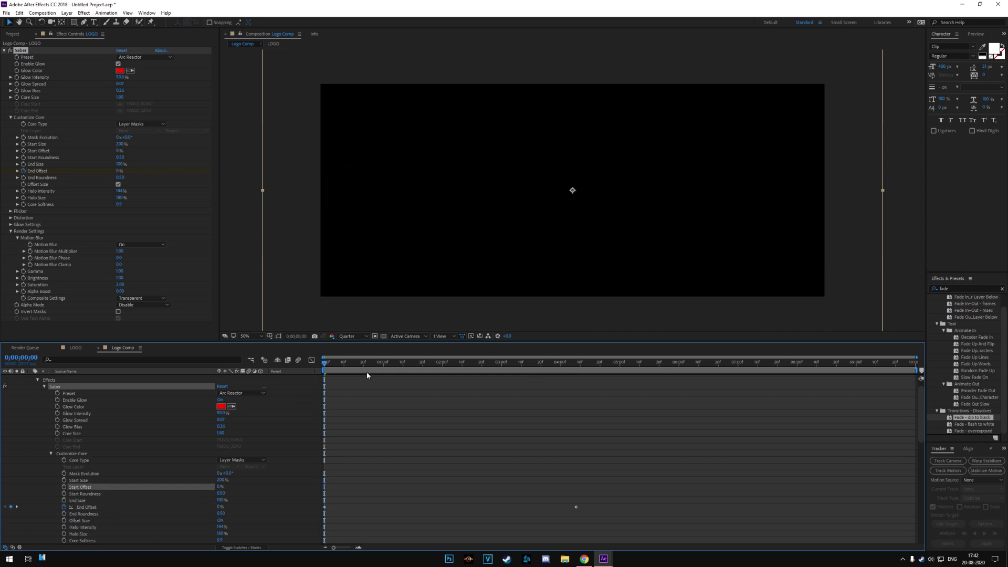
{"action": "left_click_drag", "start_coordinate": [326, 366], "coordinate": [602, 376]}
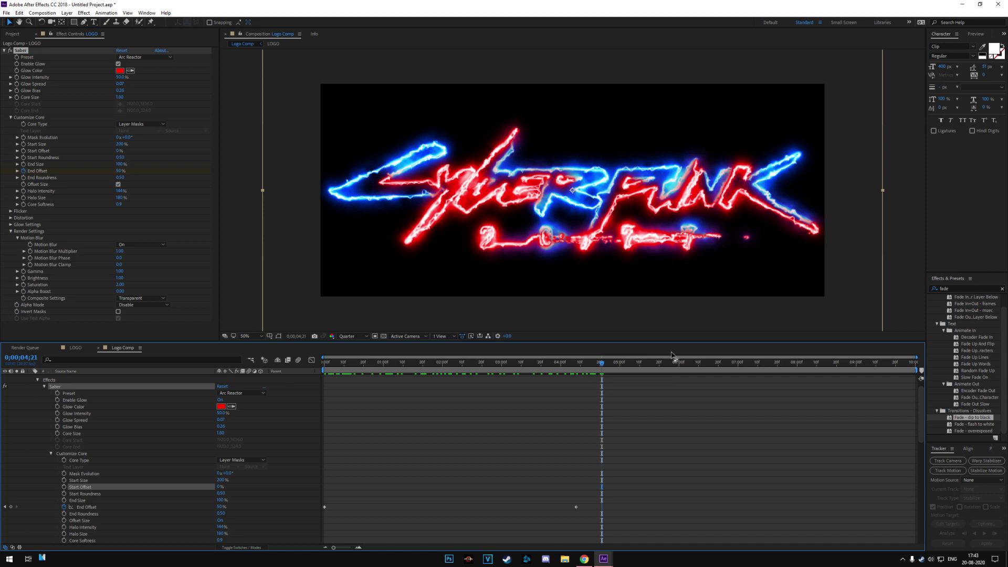
- Set the red LOGO layer's Saber Start Size to 100% and preview the outline animation
{"action": "left_click", "coordinate": [868, 301]}
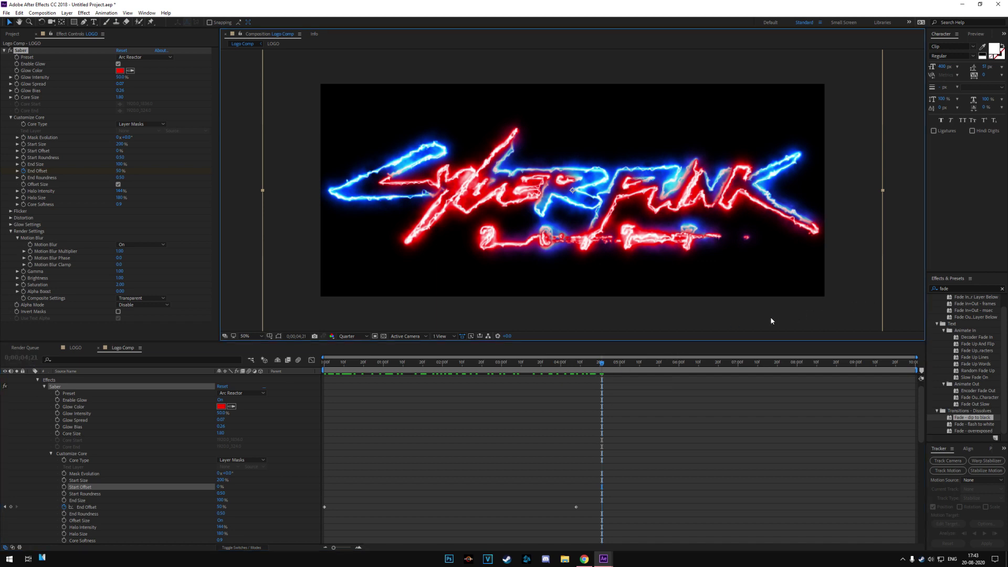
{"action": "left_click_drag", "start_coordinate": [340, 364], "coordinate": [478, 374]}
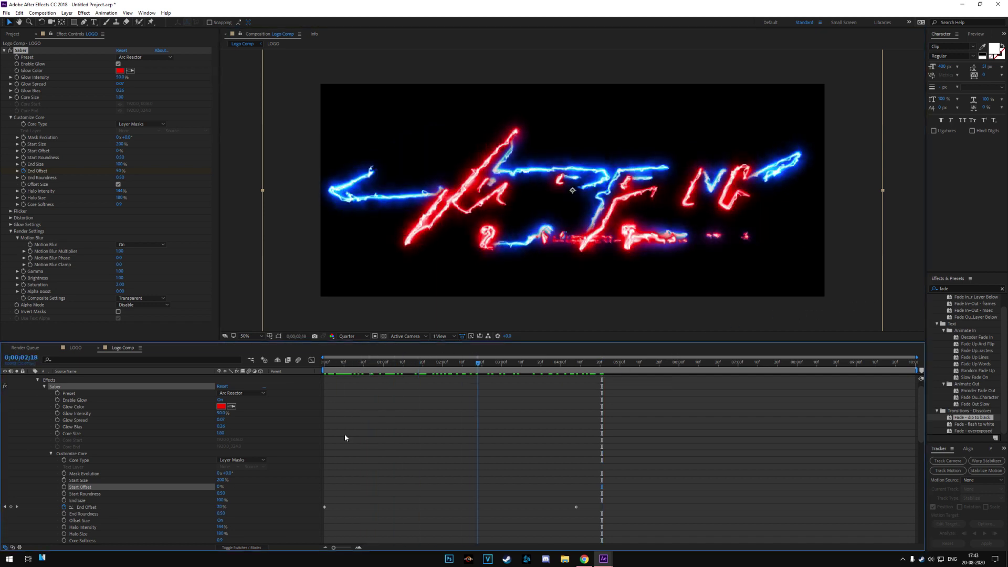
{"action": "type", "text": "1"}
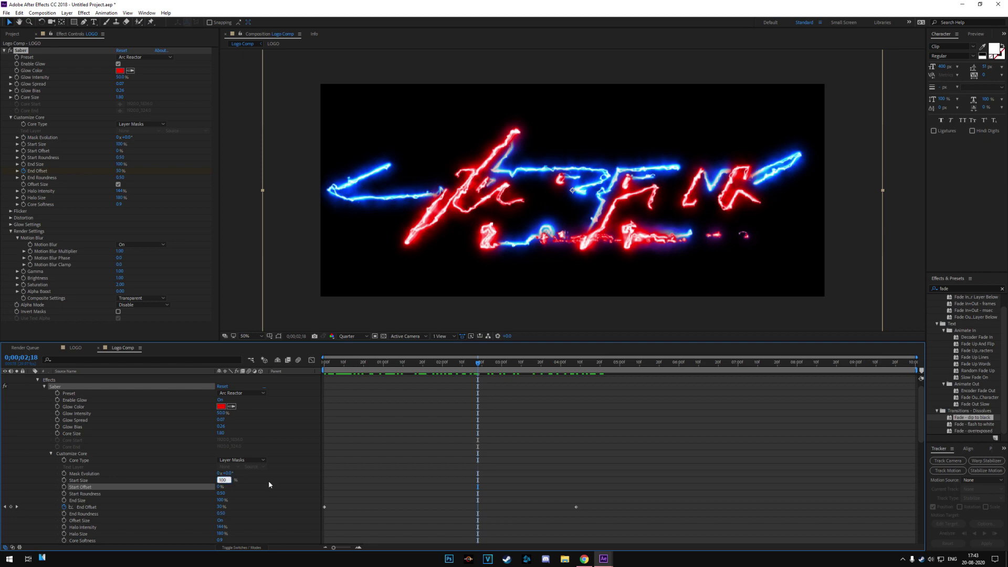
{"action": "key", "text": "Return"}
{"action": "left_click_drag", "start_coordinate": [345, 369], "coordinate": [658, 369]}
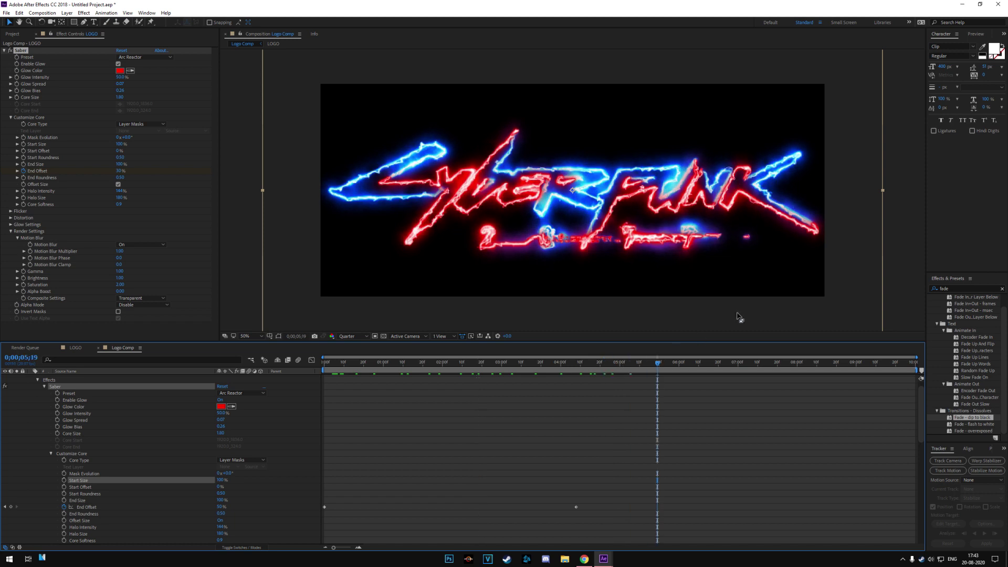
{"action": "left_click", "coordinate": [850, 237]}
- Set the blue LOGO layer's Saber Start Size to 100% and collapse both layers' properties
{"action": "scroll", "coordinate": [85, 445], "scroll_direction": "down", "scroll_amount": 6}
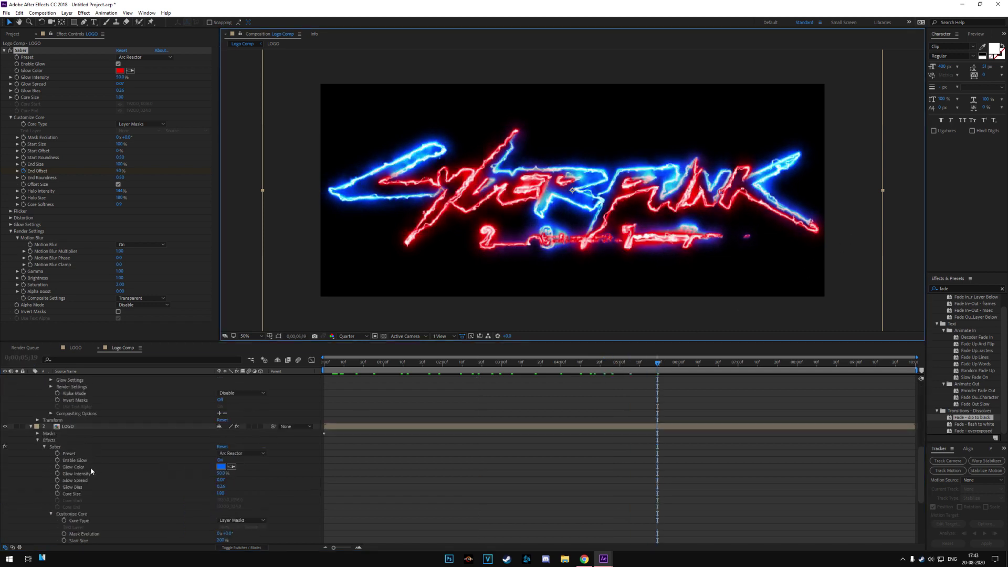
{"action": "scroll", "coordinate": [125, 472], "scroll_direction": "down", "scroll_amount": 3}
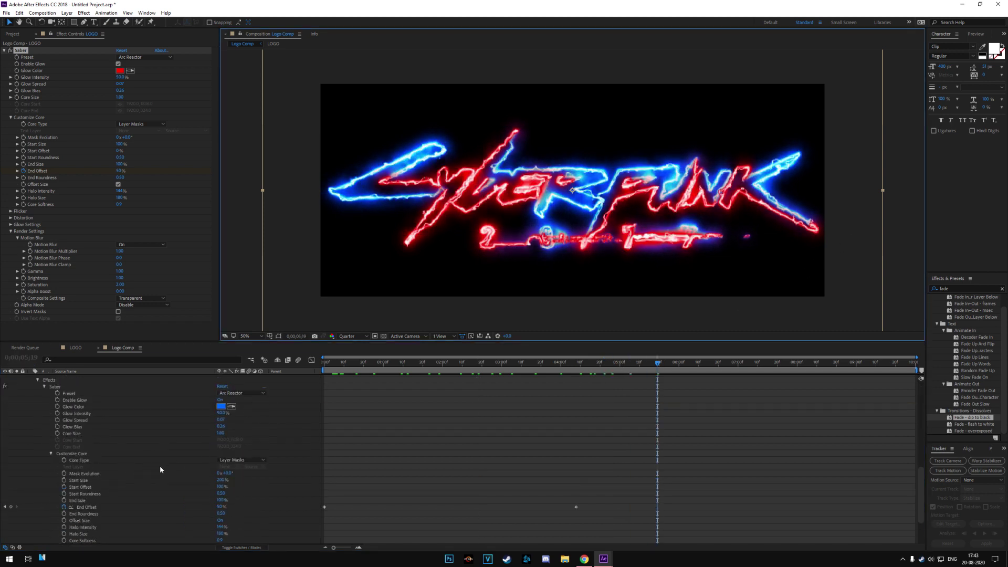
{"action": "left_click", "coordinate": [222, 480]}
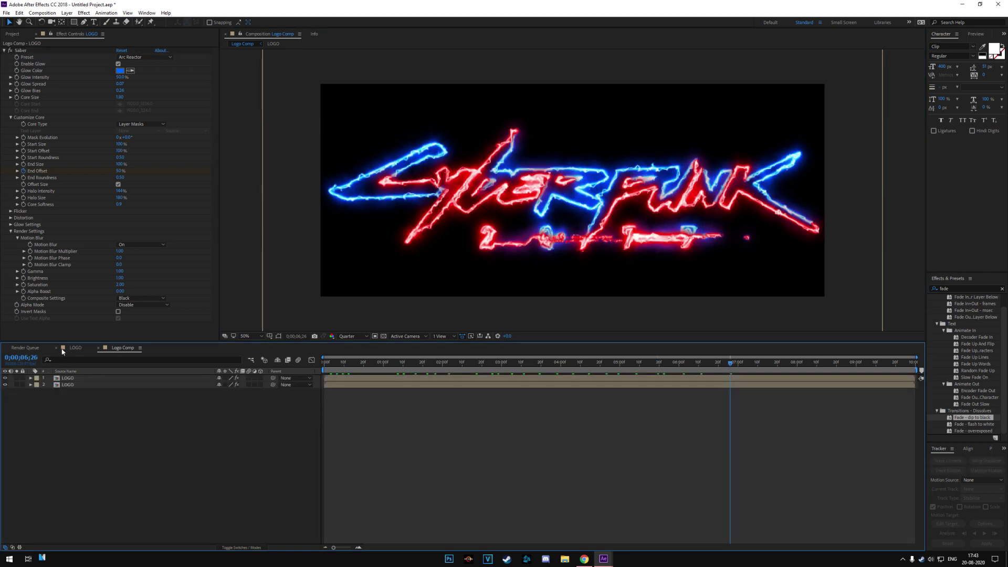
- Create a new composition from Logo Comp and check its composition settings
{"action": "left_click", "coordinate": [12, 34]}
{"action": "left_click_drag", "start_coordinate": [35, 122], "coordinate": [24, 337]}
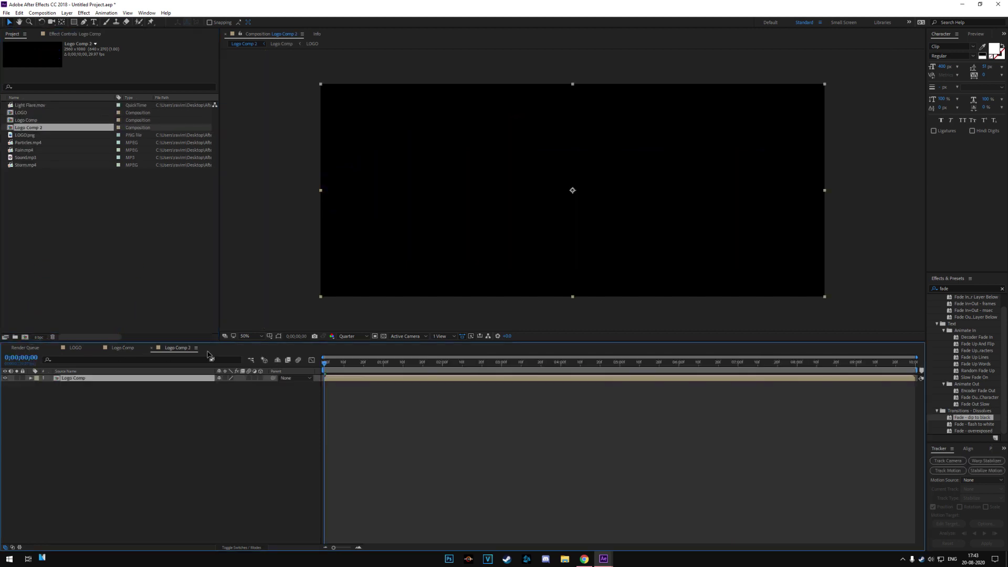
{"action": "right_click", "coordinate": [181, 353]}
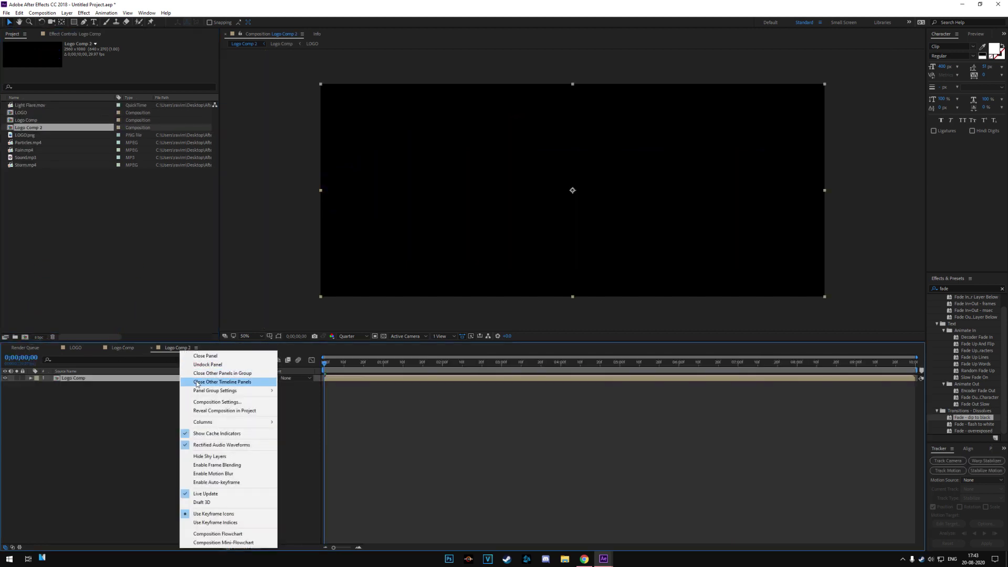
{"action": "left_click", "coordinate": [220, 402]}
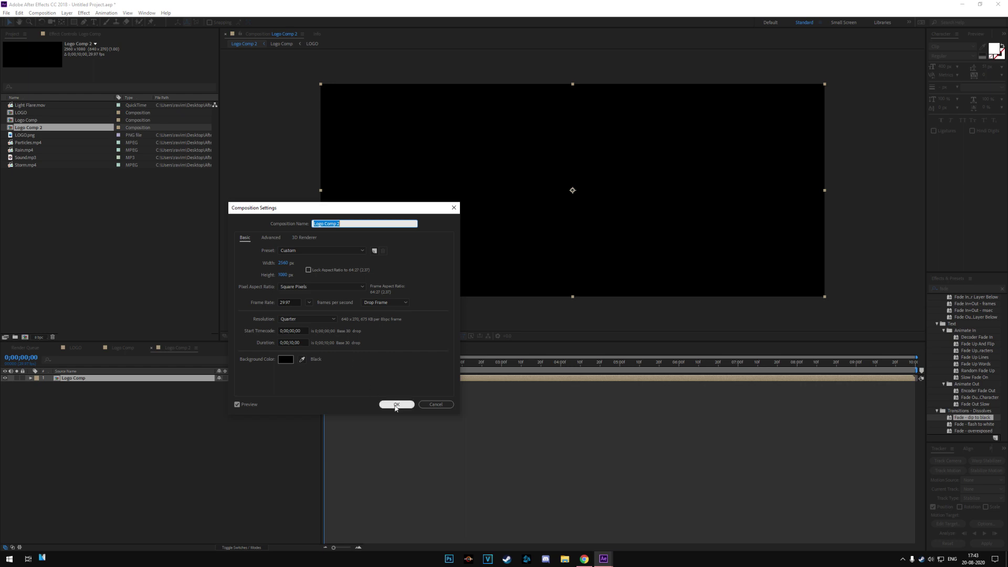
{"action": "left_click", "coordinate": [396, 340]}
- Rename the new composition as Main Comp
{"action": "left_click", "coordinate": [36, 129]}
{"action": "key", "text": "Return"}
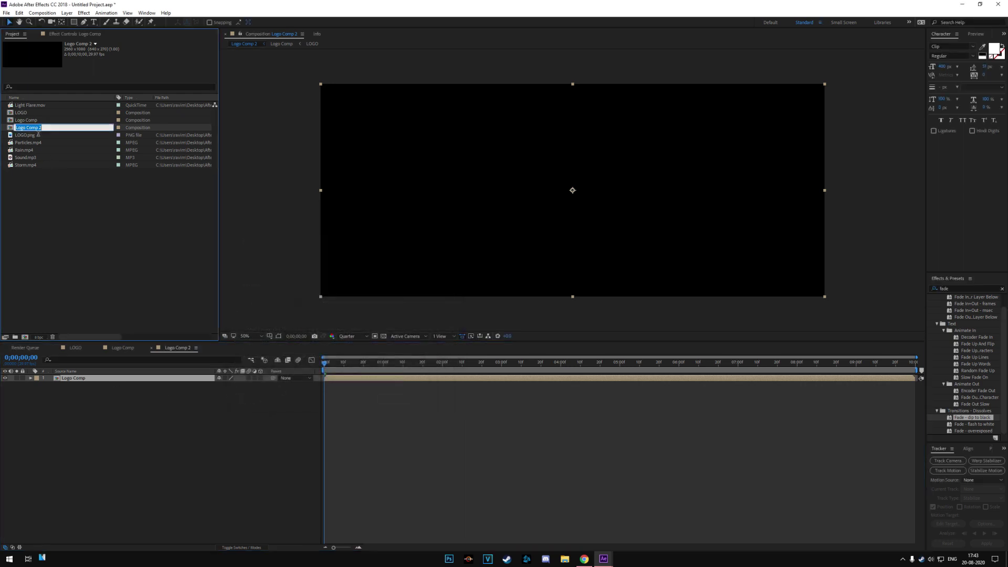
{"action": "type", "text": "Main Comp"}
{"action": "key", "text": "Return"}
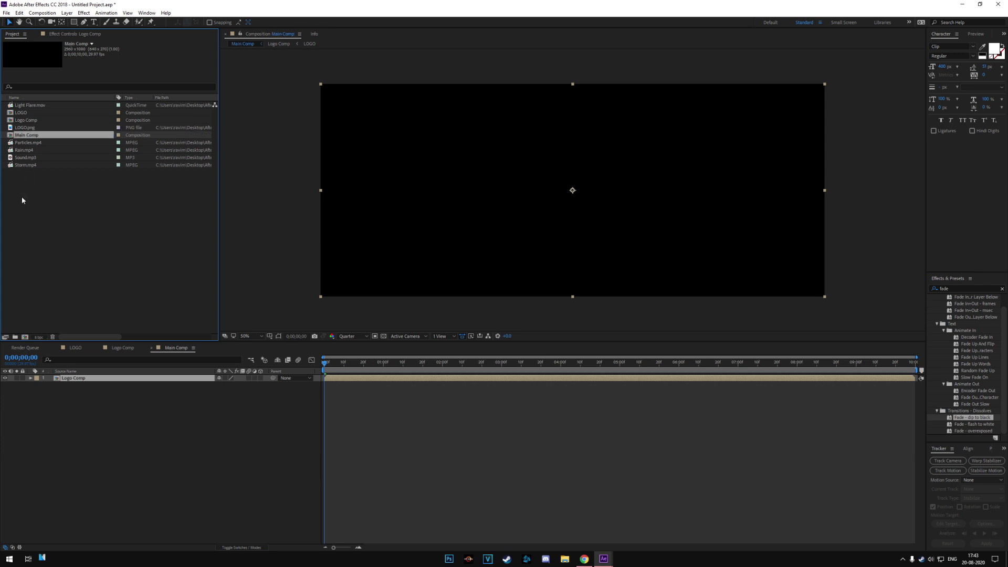
- Add Storm.mp4 beneath the Logo Comp layer, show the blending mode controls and scale the clip to 142%
{"action": "left_click_drag", "start_coordinate": [26, 165], "coordinate": [125, 469]}
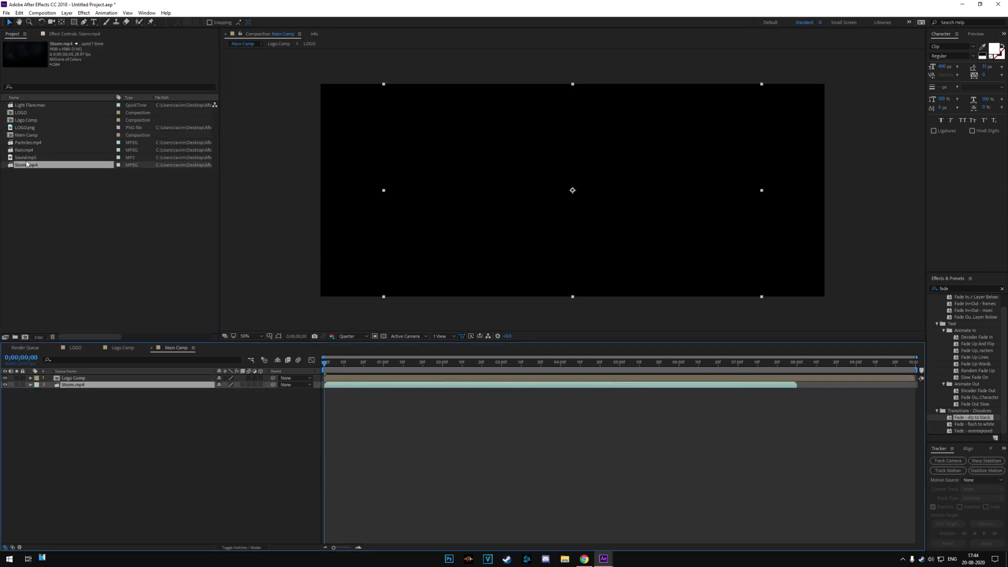
{"action": "left_click", "coordinate": [235, 549]}
{"action": "key", "text": "comma"}
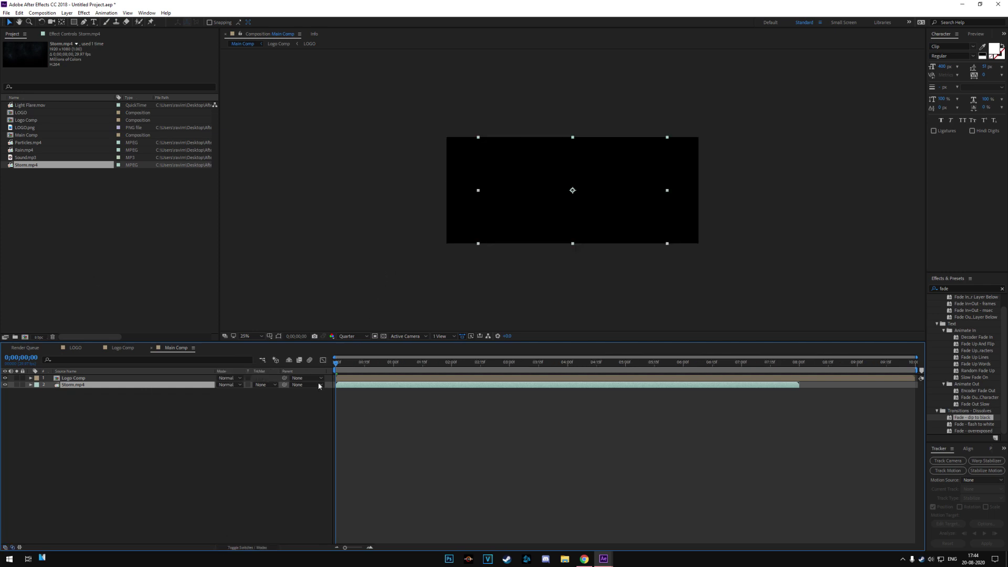
{"action": "left_click_drag", "start_coordinate": [414, 363], "coordinate": [512, 364]}
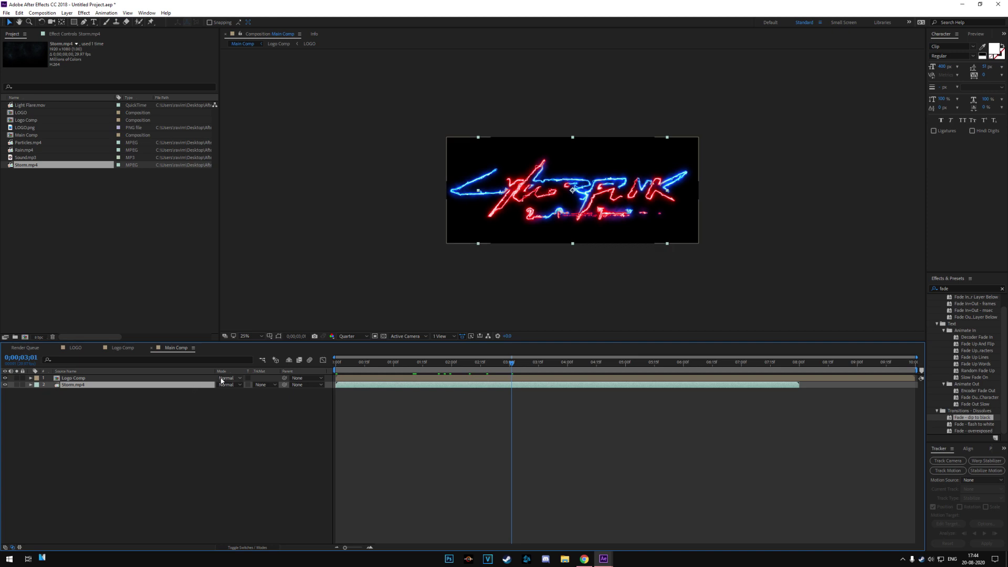
{"action": "key", "text": "s"}
{"action": "left_click_drag", "start_coordinate": [229, 394], "coordinate": [250, 398]}
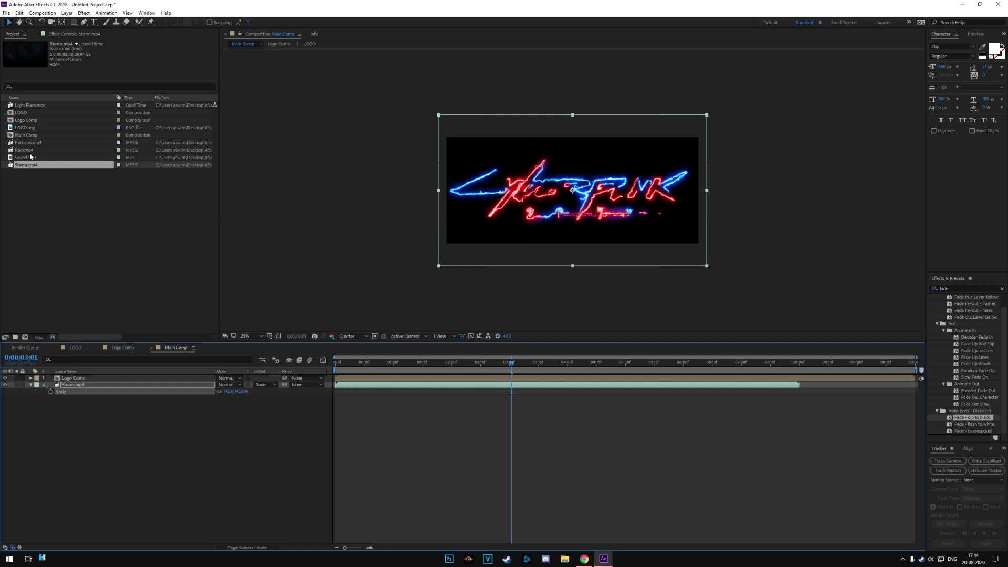
- Add Particles.mp4 between Logo Comp and Storm.mp4 and scale it to 74%
{"action": "left_click", "coordinate": [34, 149]}
{"action": "left_click_drag", "start_coordinate": [29, 143], "coordinate": [101, 384]}
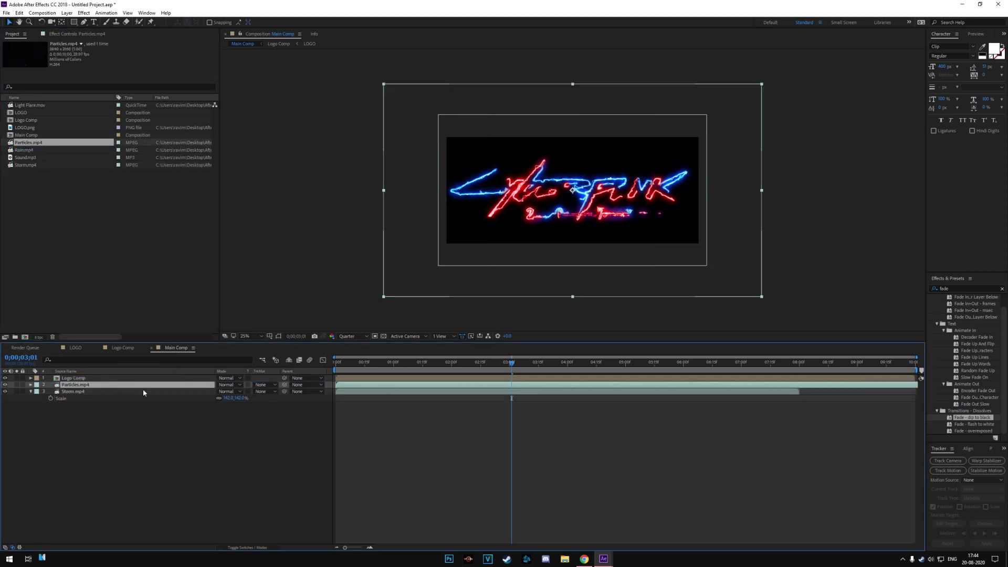
{"action": "key", "text": "s"}
{"action": "left_click_drag", "start_coordinate": [232, 391], "coordinate": [216, 391]}
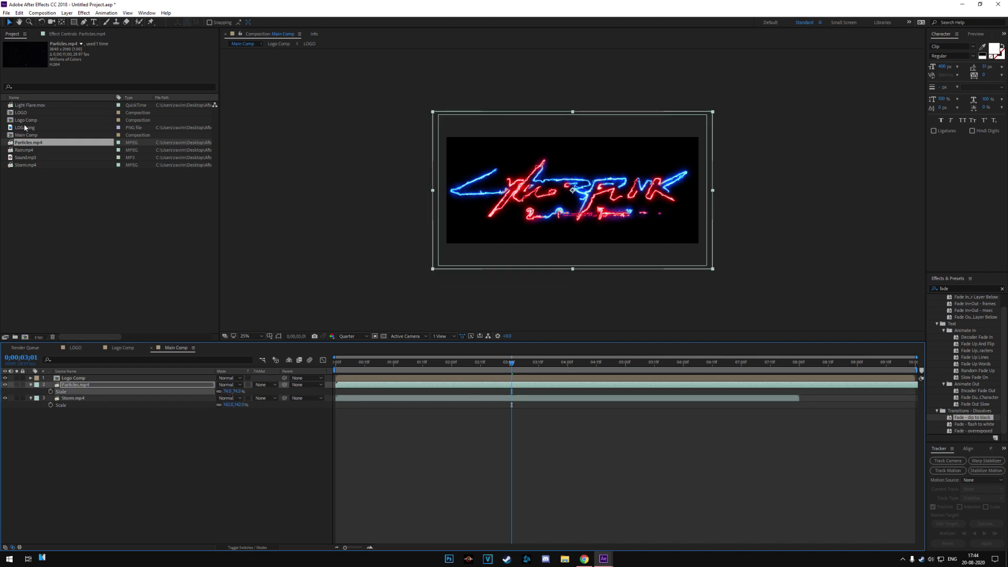
- Add Light Flare.mov directly beneath Logo Comp and scale it to 140%
{"action": "left_click_drag", "start_coordinate": [33, 110], "coordinate": [113, 383]}
{"action": "key", "text": "s"}
{"action": "left_click_drag", "start_coordinate": [227, 391], "coordinate": [253, 396]}
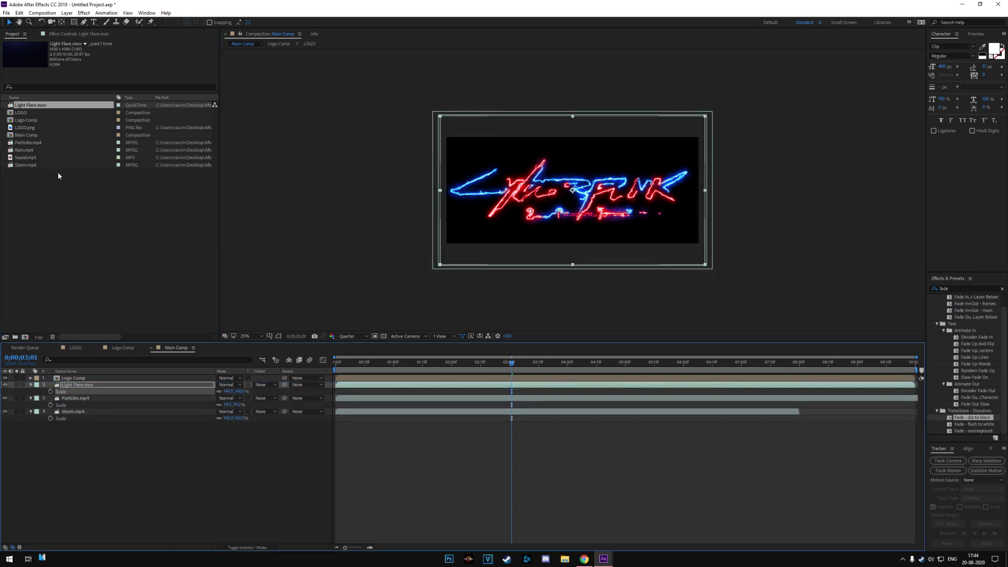
- Add Rain.mp4 directly beneath Logo Comp, scale it to 145% and collapse the Scale properties of all layers
{"action": "left_click_drag", "start_coordinate": [35, 149], "coordinate": [109, 381]}
{"action": "key", "text": "s"}
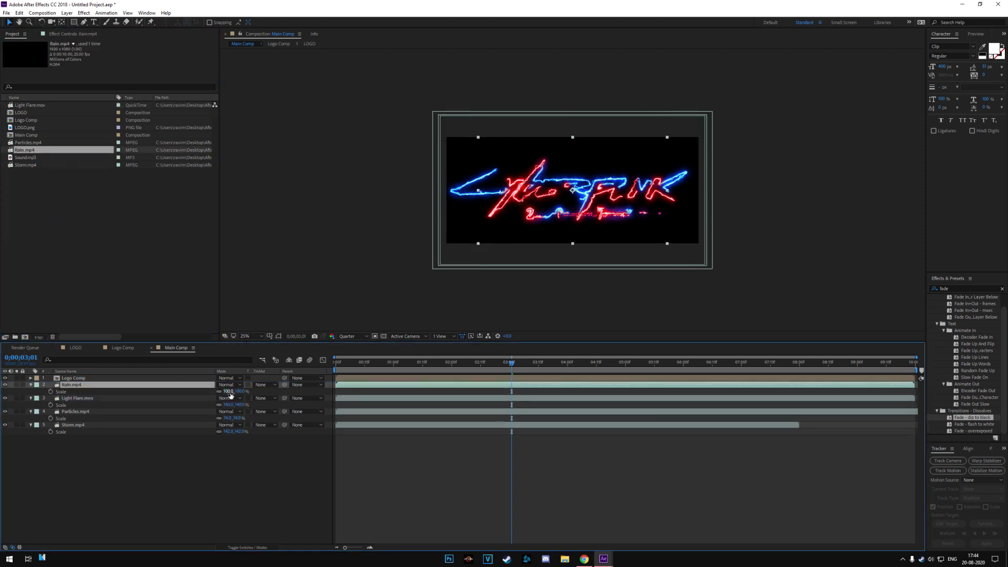
{"action": "left_click_drag", "start_coordinate": [228, 391], "coordinate": [250, 396]}
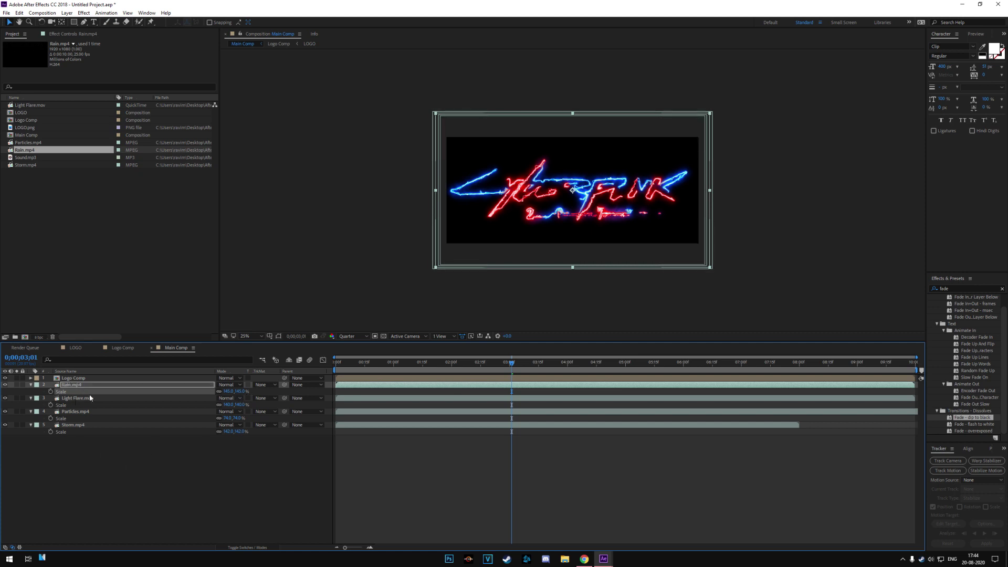
{"action": "key", "text": "ctrl+a"}
{"action": "key", "text": "s"}
{"action": "left_click", "coordinate": [131, 439]}
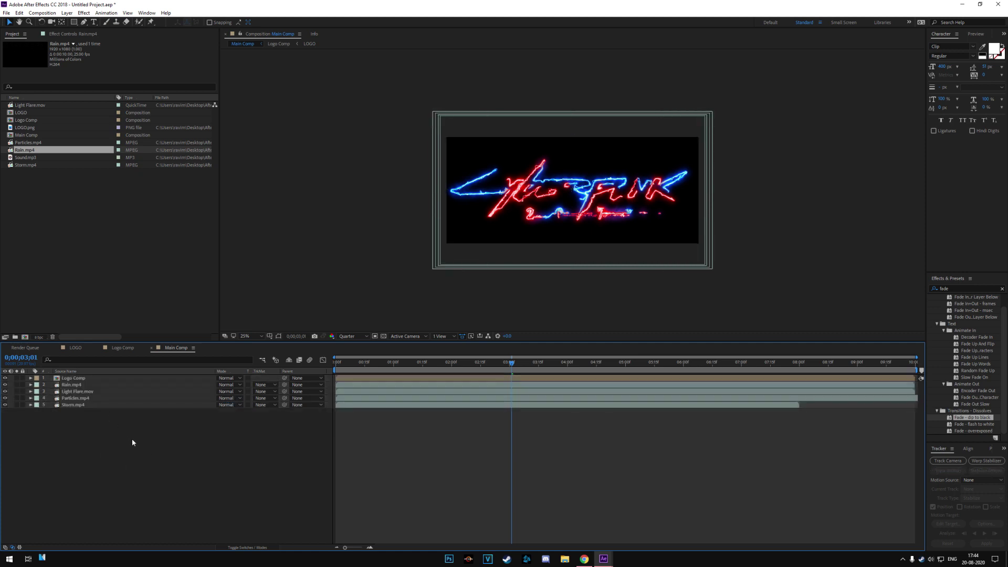
- Duplicate the Storm.mp4 layer and shift the copy to start where the original ends, near 8 seconds
{"action": "left_click", "coordinate": [97, 406]}
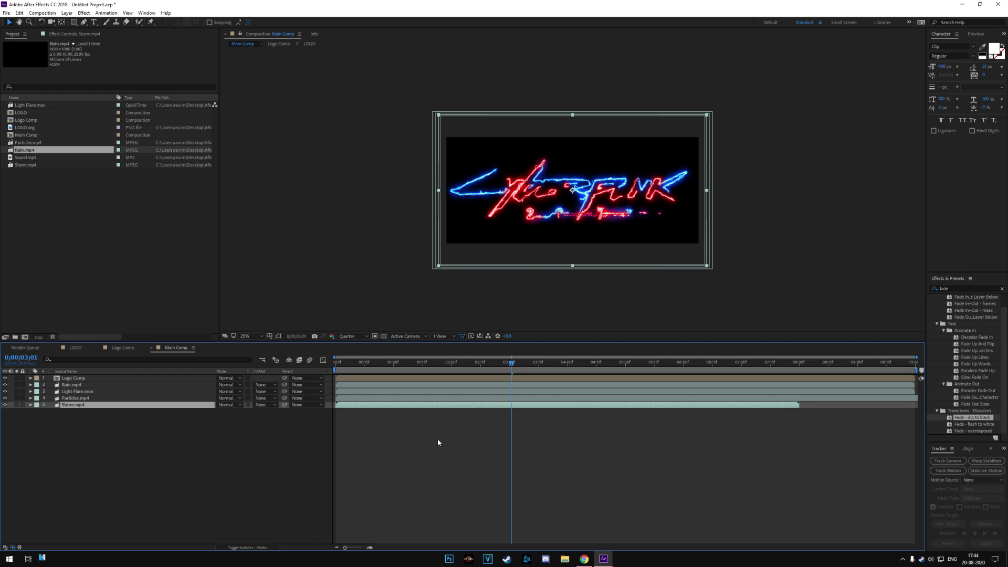
{"action": "key", "text": "ctrl+d"}
{"action": "left_click_drag", "start_coordinate": [402, 405], "coordinate": [858, 410]}
- Set the blending mode of all Main Comp layers to Add and fit the composition view up to 100%
{"action": "left_click_drag", "start_coordinate": [218, 454], "coordinate": [187, 357]}
{"action": "left_click", "coordinate": [227, 378]}
{"action": "left_click", "coordinate": [237, 118]}
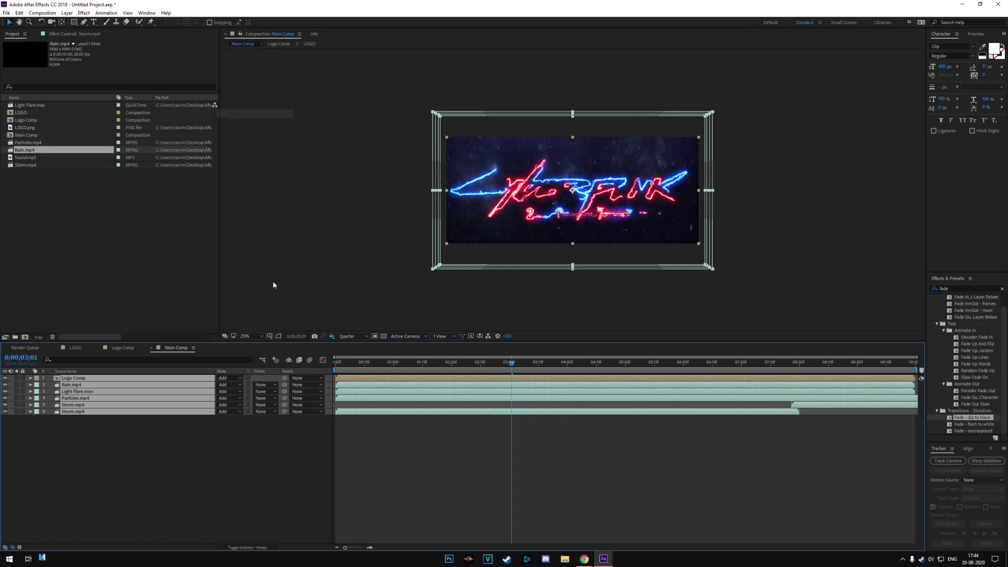
{"action": "left_click", "coordinate": [252, 441]}
{"action": "left_click", "coordinate": [243, 336]}
{"action": "left_click", "coordinate": [257, 354]}
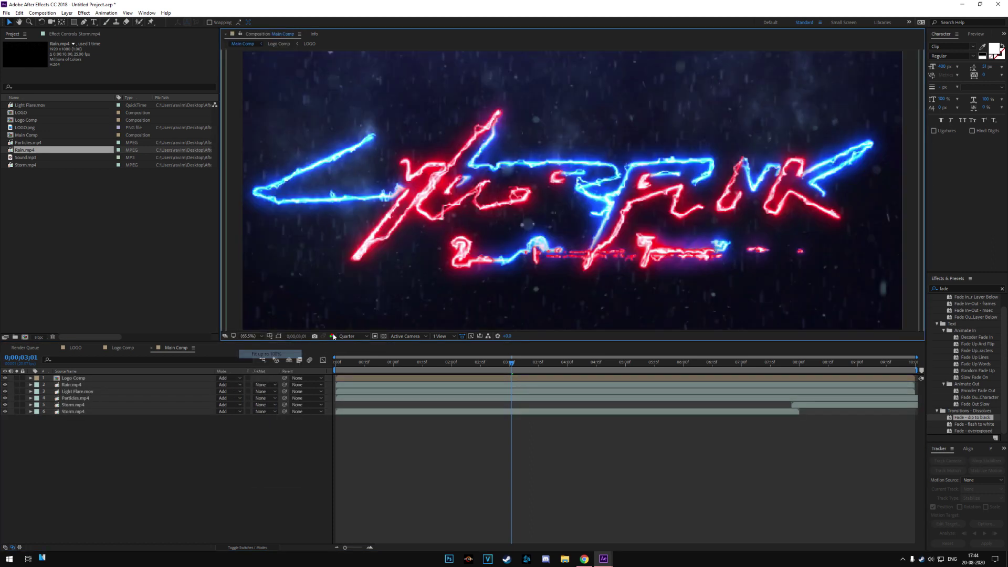
- Turn all Main Comp layers into 3D layers, leaving none of them selected
{"action": "left_click", "coordinate": [247, 547]}
{"action": "left_click_drag", "start_coordinate": [218, 507], "coordinate": [236, 375]}
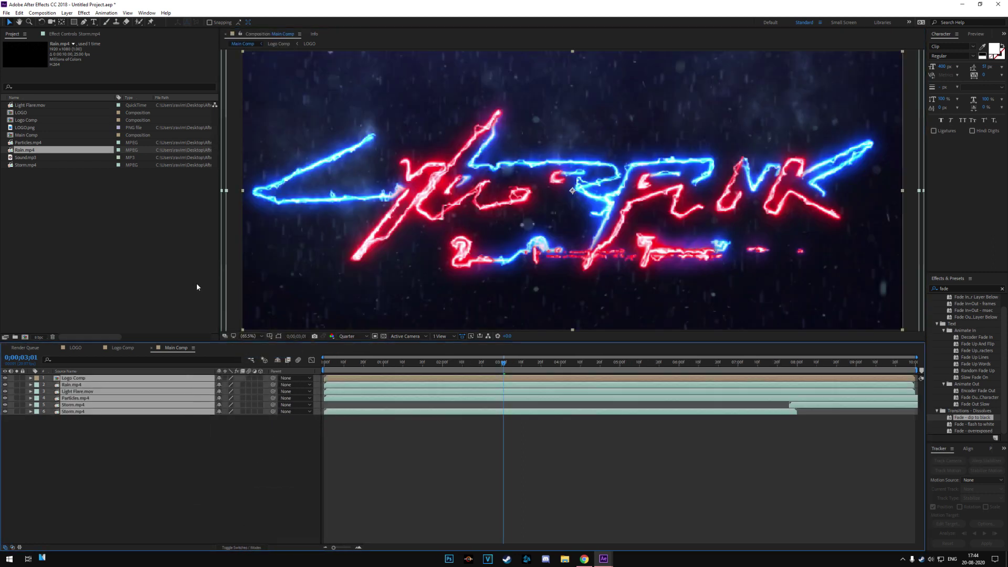
{"action": "left_click", "coordinate": [260, 378]}
{"action": "left_click", "coordinate": [169, 461]}
- Add a null object at the top of the Main Comp layer stack
{"action": "right_click", "coordinate": [152, 450]}
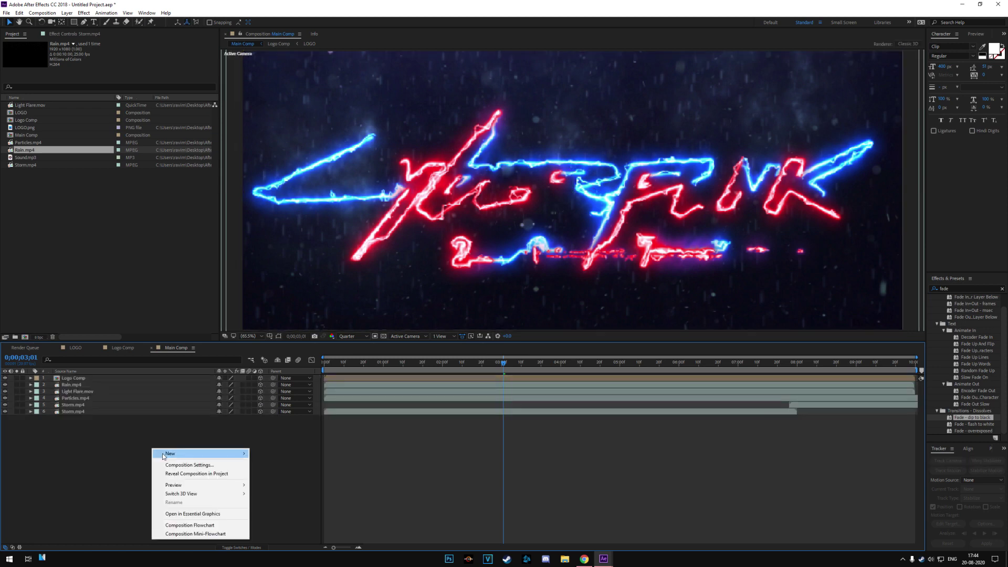
{"action": "mouse_move", "coordinate": [199, 453]}
{"action": "left_click", "coordinate": [291, 501]}
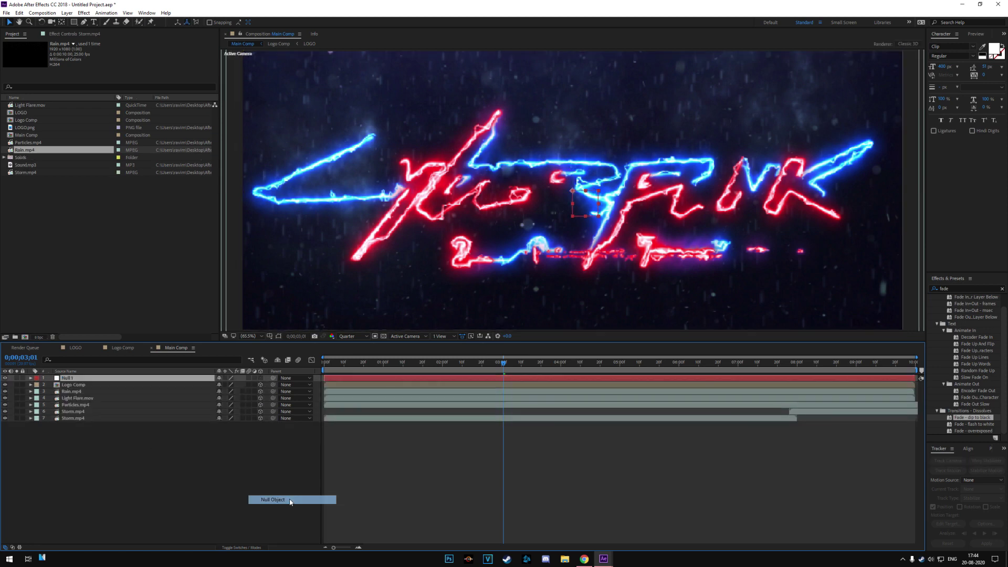
{"action": "left_click", "coordinate": [197, 443]}
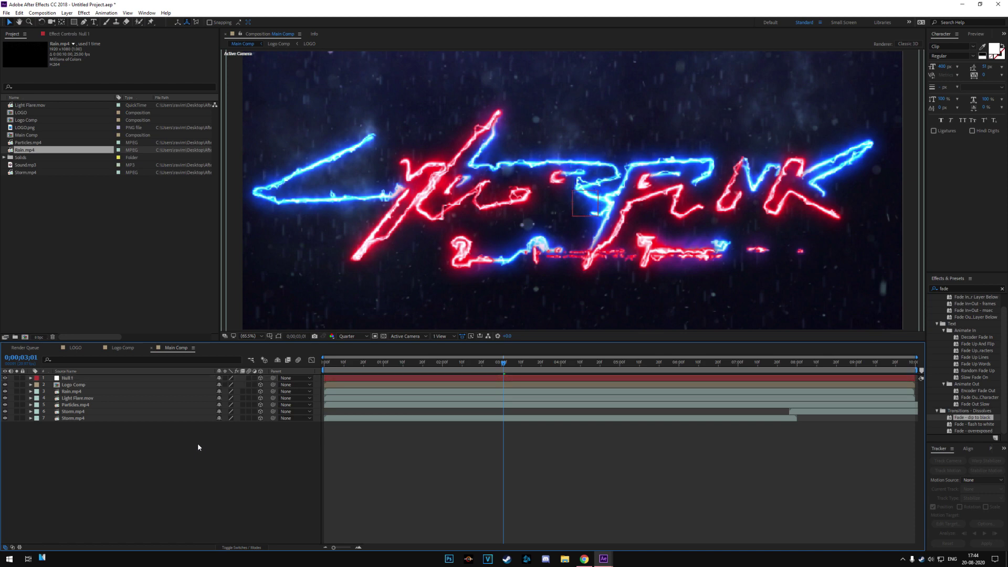
- Create a Two-Node Camera with its default settings in Main Comp and parent the null layer to it
{"action": "right_click", "coordinate": [197, 443]}
{"action": "mouse_move", "coordinate": [238, 450]}
{"action": "left_click", "coordinate": [344, 487]}
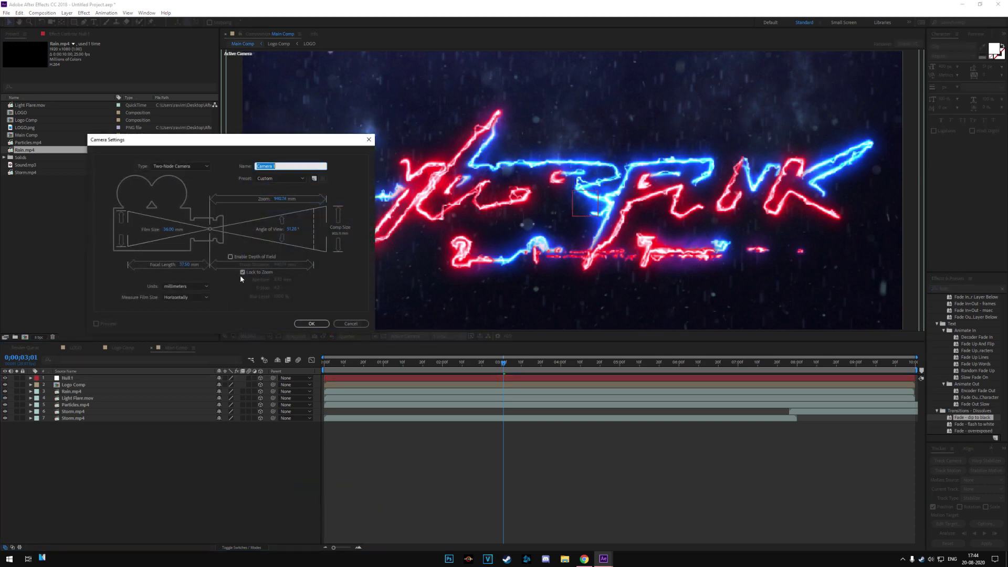
{"action": "left_click", "coordinate": [232, 298]}
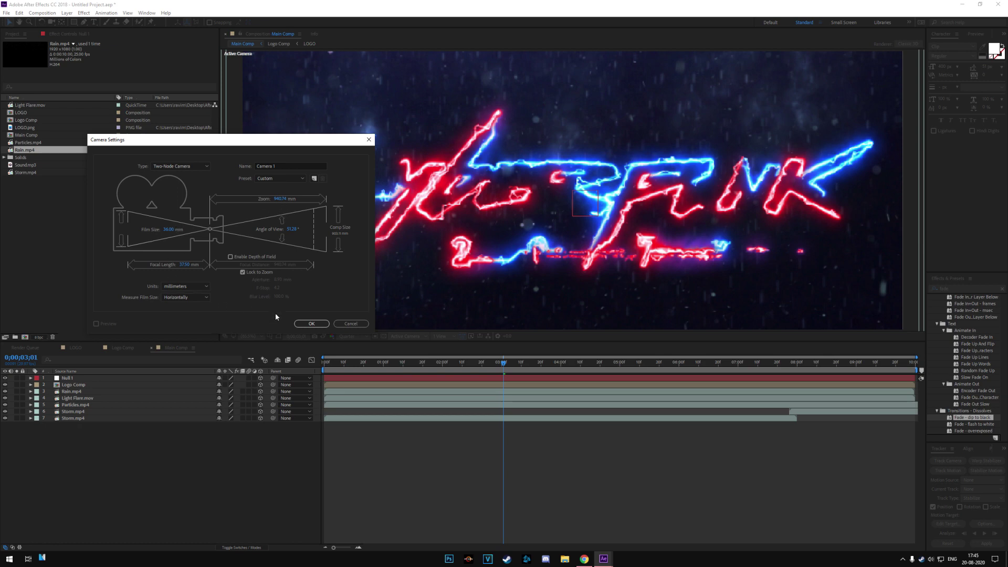
{"action": "left_click", "coordinate": [312, 323]}
{"action": "left_click", "coordinate": [154, 388]}
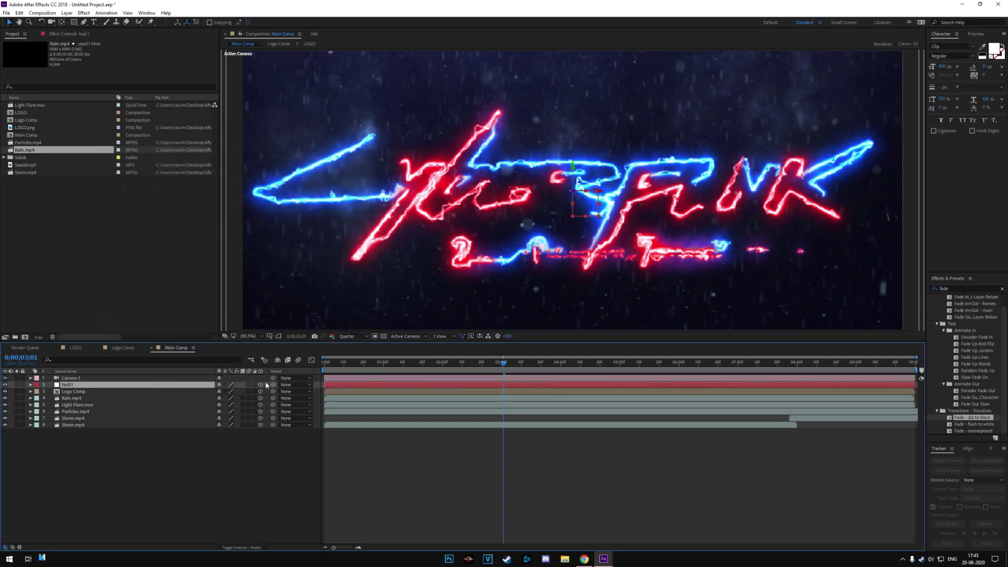
{"action": "left_click_drag", "start_coordinate": [273, 385], "coordinate": [75, 380]}
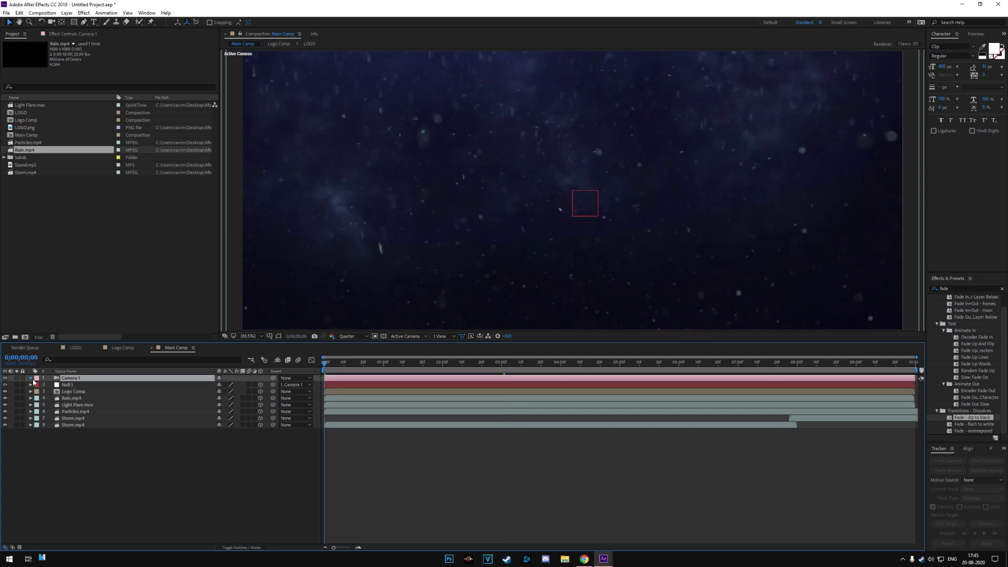
- Set Point of Interest and Position keyframes on the camera at 0 seconds and show only its keyframed properties
{"action": "left_click", "coordinate": [30, 378]}
{"action": "left_click", "coordinate": [37, 386]}
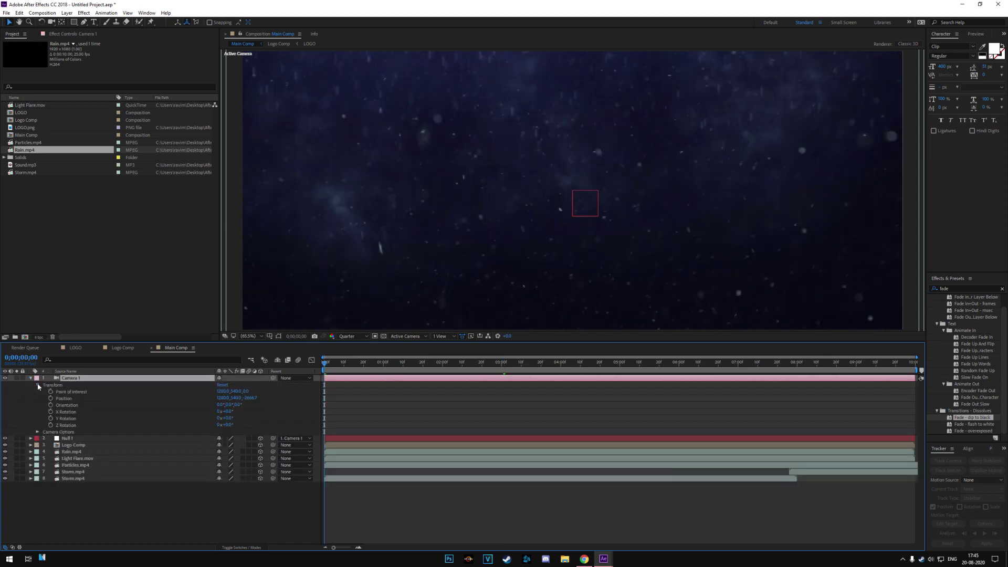
{"action": "left_click", "coordinate": [51, 392]}
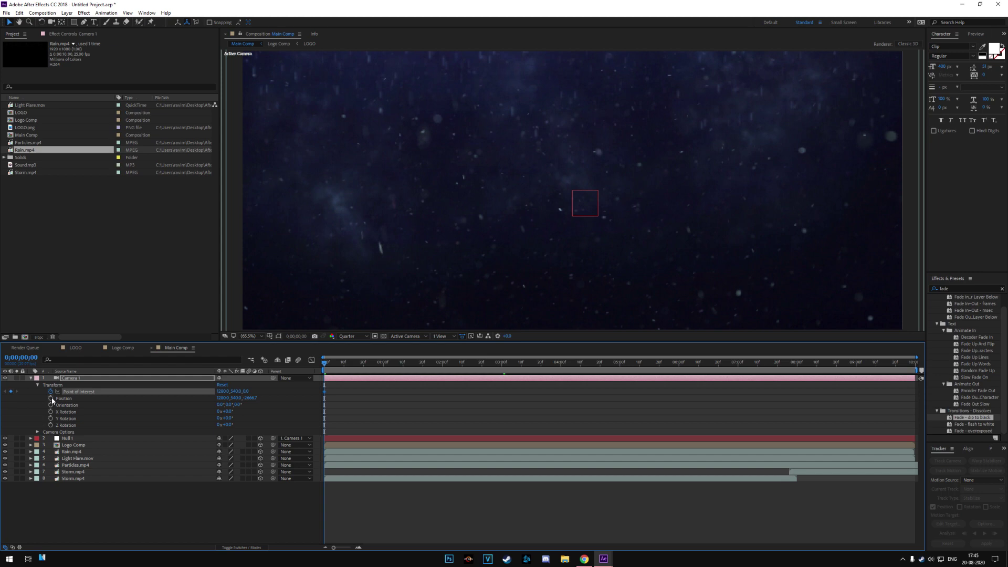
{"action": "left_click", "coordinate": [50, 399]}
{"action": "left_click", "coordinate": [78, 379]}
{"action": "key", "text": "u"}
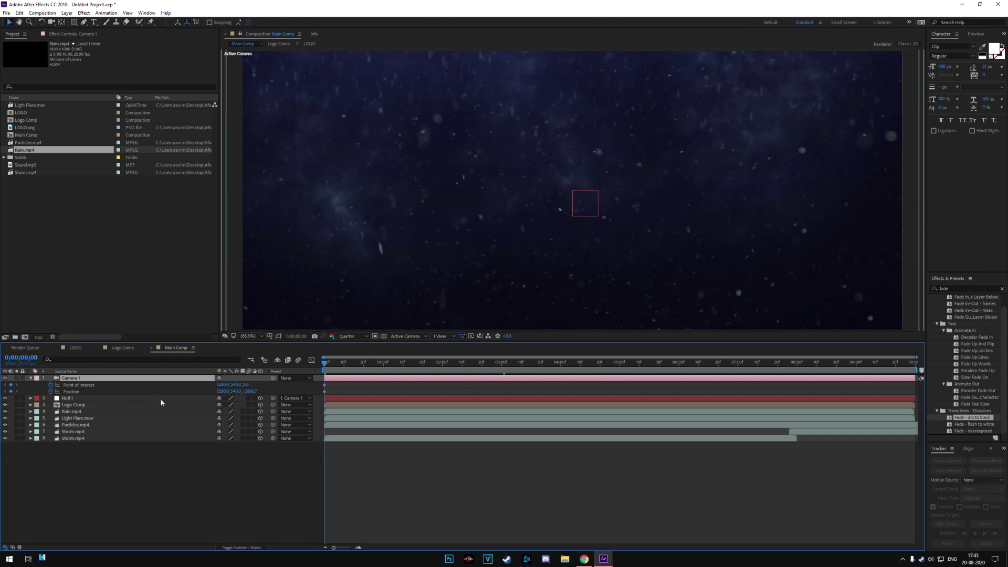
- Set the camera's Point of Interest at 0 seconds to Y 446 and Z about 129
{"action": "left_click_drag", "start_coordinate": [241, 387], "coordinate": [231, 389]}
{"action": "left_click", "coordinate": [231, 387]}
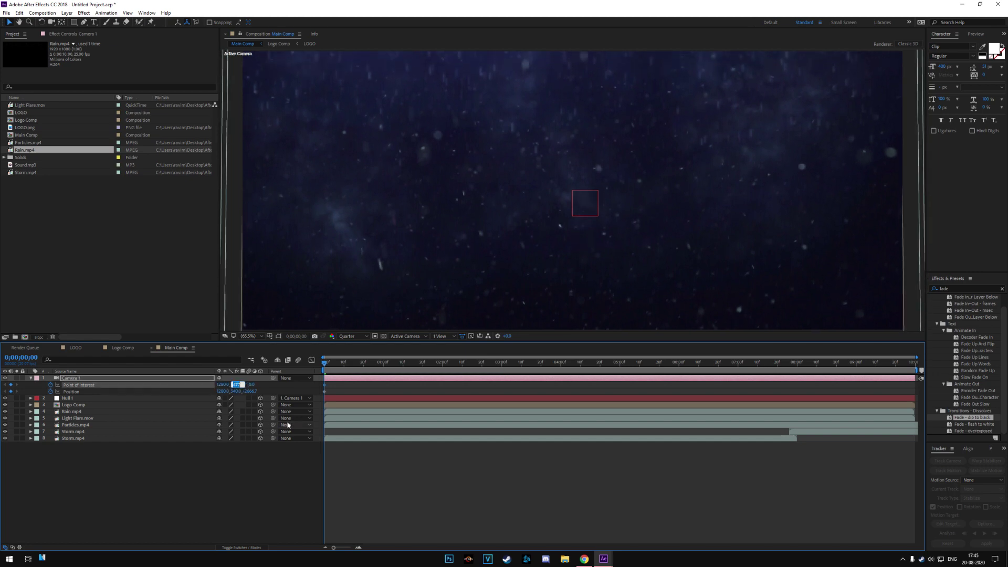
{"action": "type", "text": "446"}
{"action": "key", "text": "Return"}
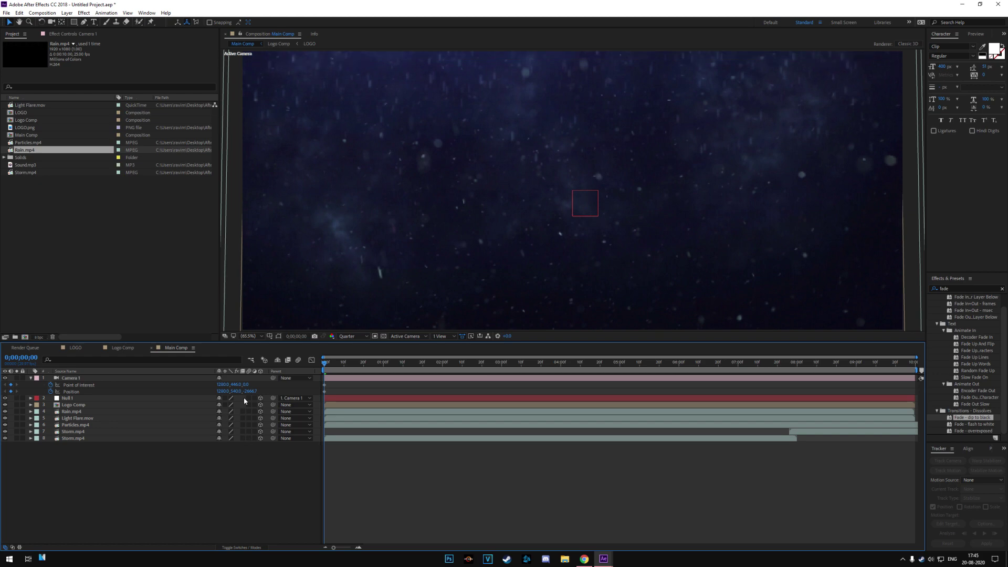
{"action": "left_click_drag", "start_coordinate": [248, 386], "coordinate": [266, 391]}
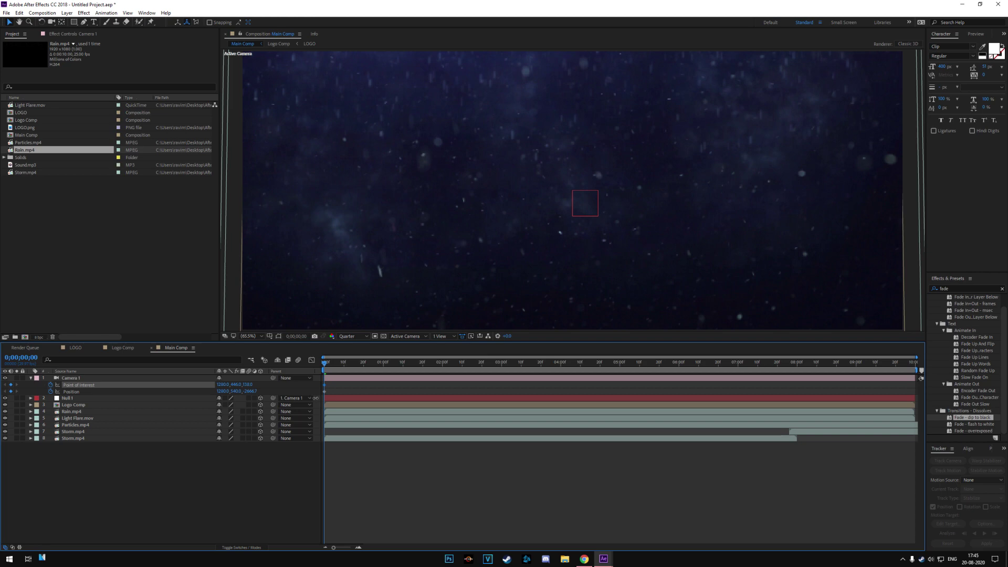
{"action": "left_click_drag", "start_coordinate": [316, 398], "coordinate": [315, 399]}
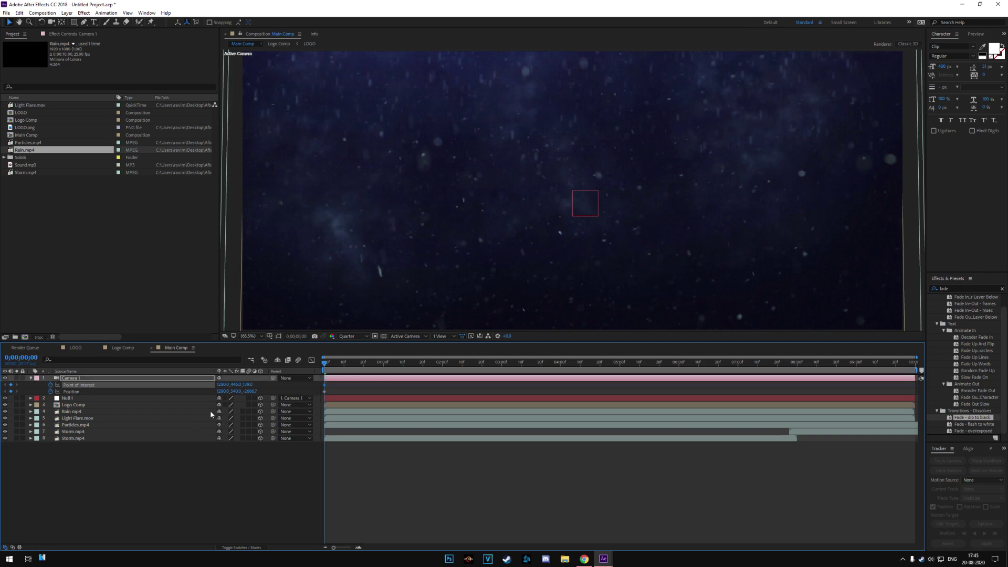
- Animate the camera's Position from an offset close-up at 0 seconds to a different framing at 0;00;01;05, and preview the move
{"action": "left_click_drag", "start_coordinate": [223, 392], "coordinate": [486, 403]}
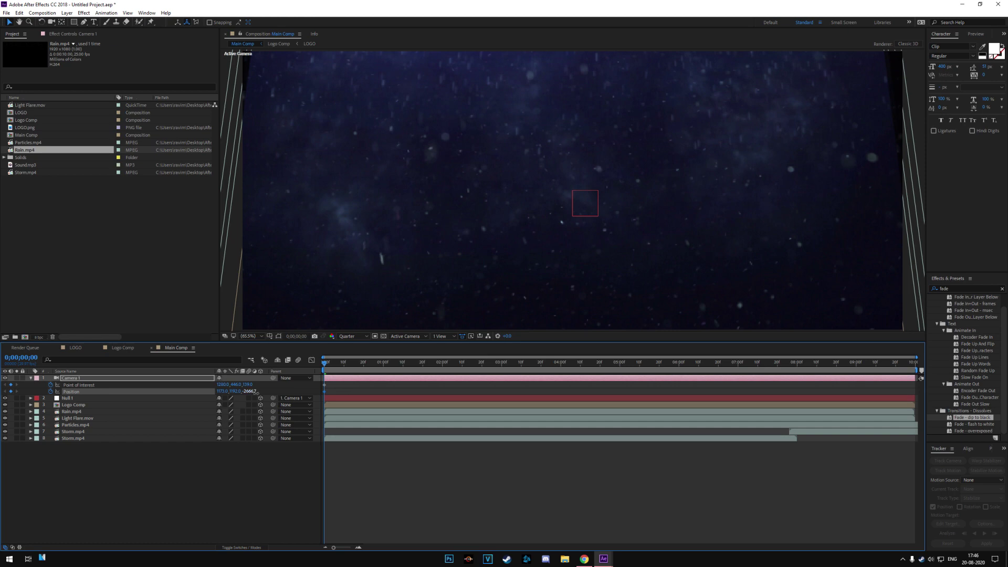
{"action": "left_click_drag", "start_coordinate": [250, 392], "coordinate": [393, 371]}
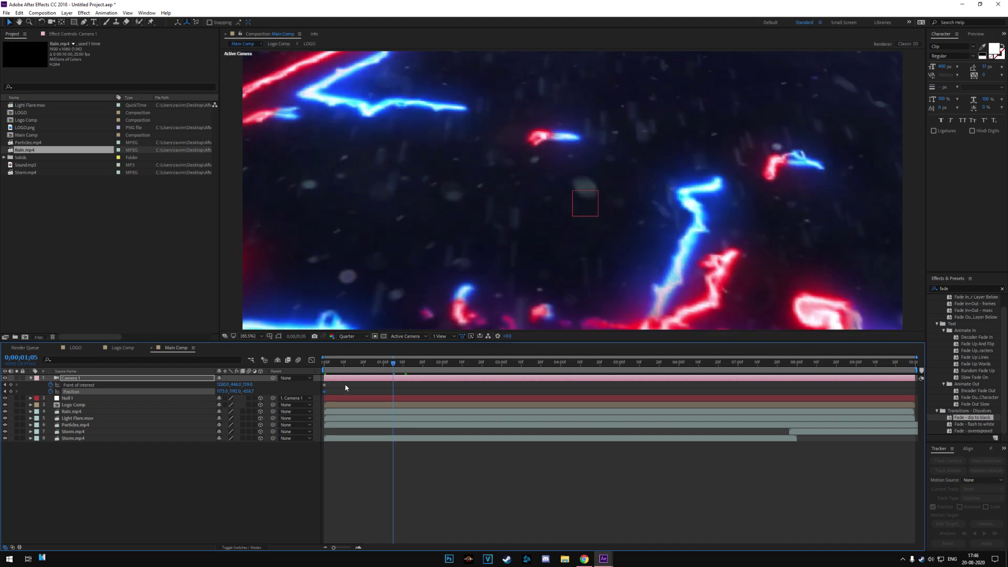
{"action": "left_click_drag", "start_coordinate": [224, 392], "coordinate": [425, 382]}
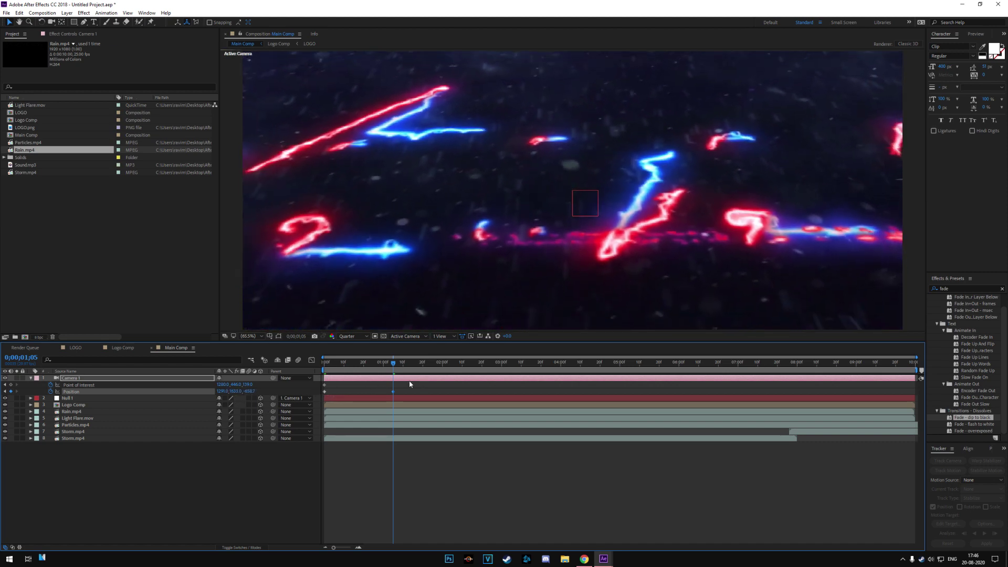
{"action": "left_click_drag", "start_coordinate": [249, 392], "coordinate": [252, 392]}
{"action": "key", "text": "Home"}
{"action": "key", "text": "space"}
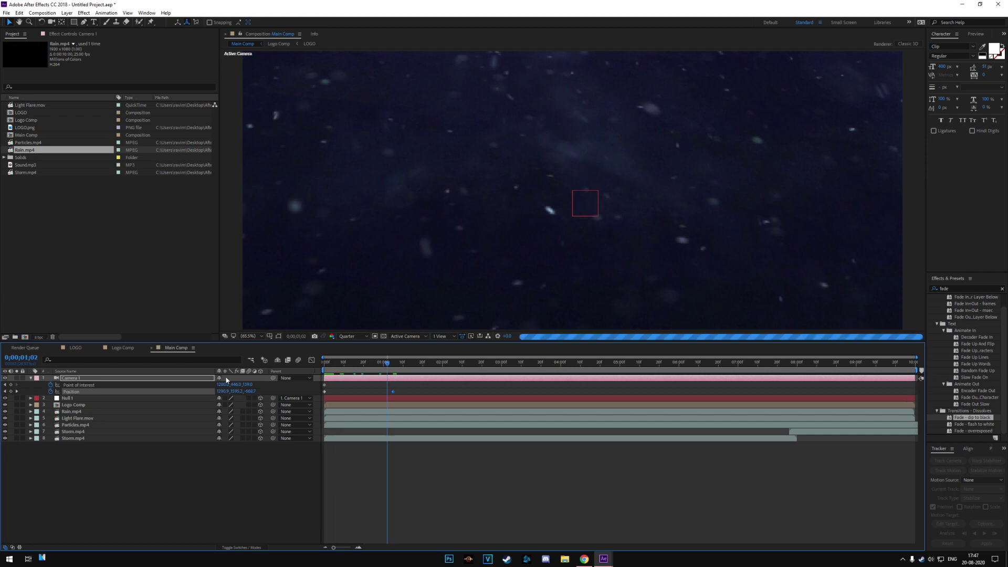
- In Logo Comp, apply Easy Ease to both Saber End Offset keyframes of the upper LOGO layer
{"action": "left_click", "coordinate": [76, 348]}
{"action": "left_click", "coordinate": [122, 347]}
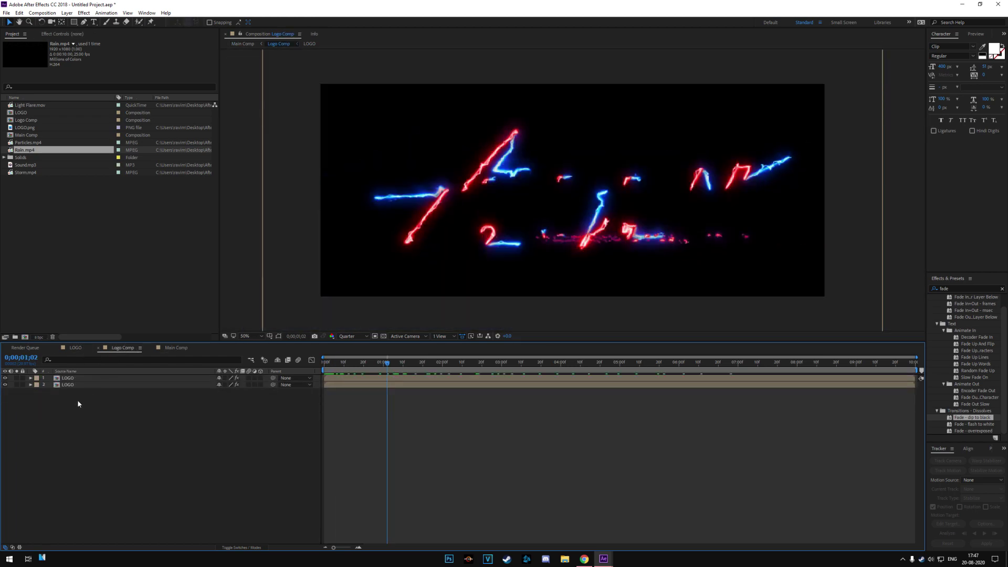
{"action": "left_click", "coordinate": [74, 385]}
{"action": "left_click", "coordinate": [30, 379]}
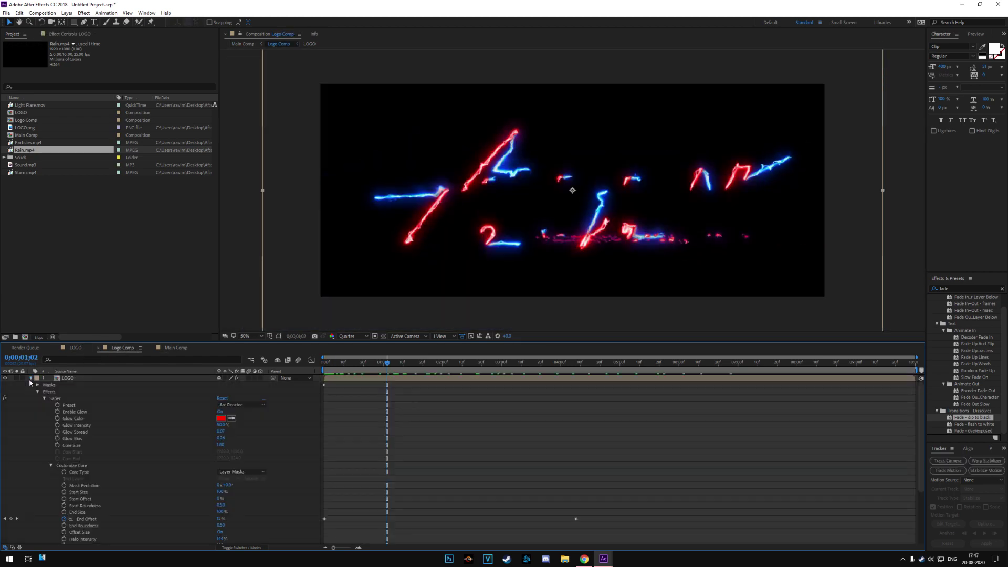
{"action": "left_click", "coordinate": [45, 398]}
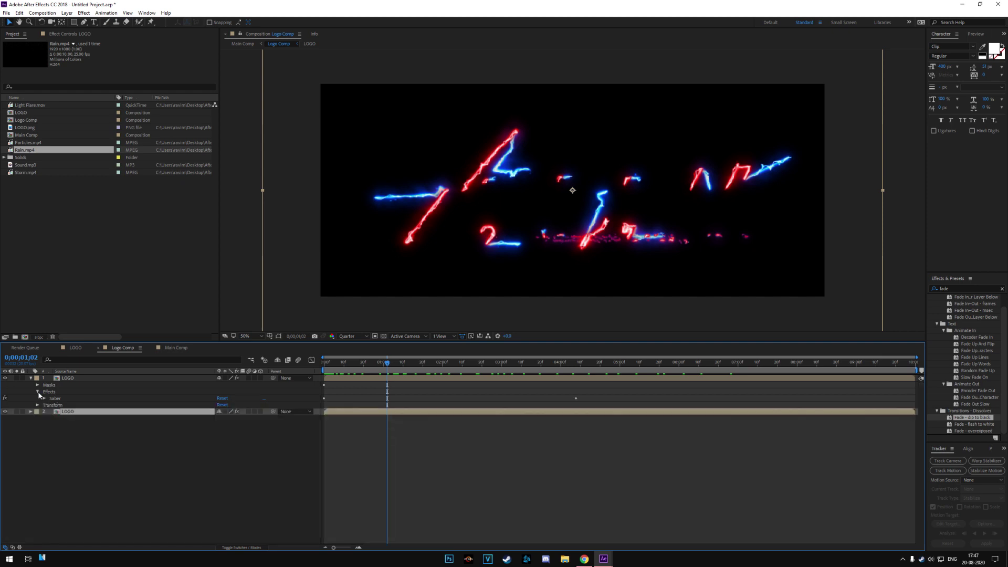
{"action": "left_click", "coordinate": [43, 398]}
{"action": "scroll", "coordinate": [61, 412], "scroll_direction": "down", "scroll_amount": 1}
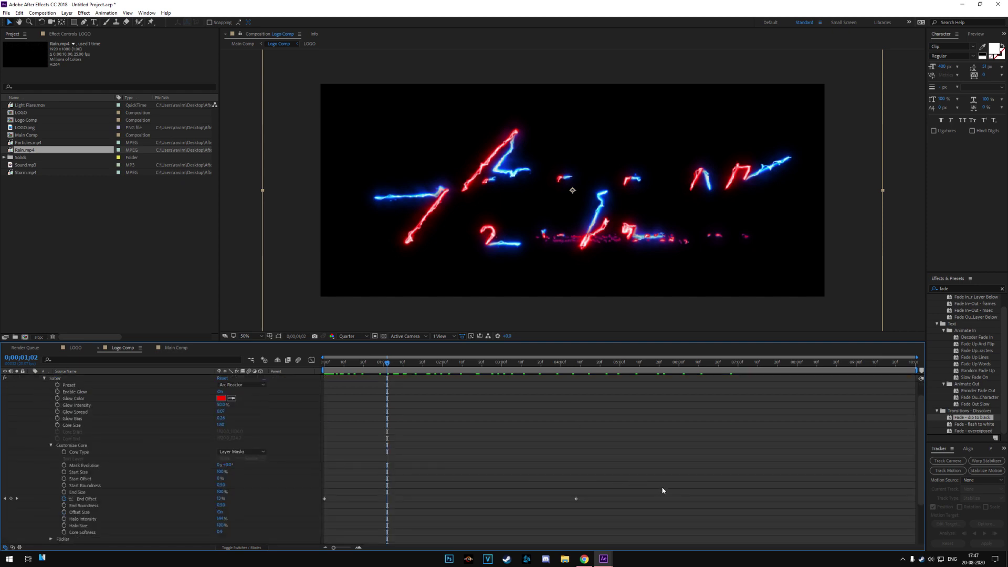
{"action": "left_click_drag", "start_coordinate": [589, 506], "coordinate": [318, 494]}
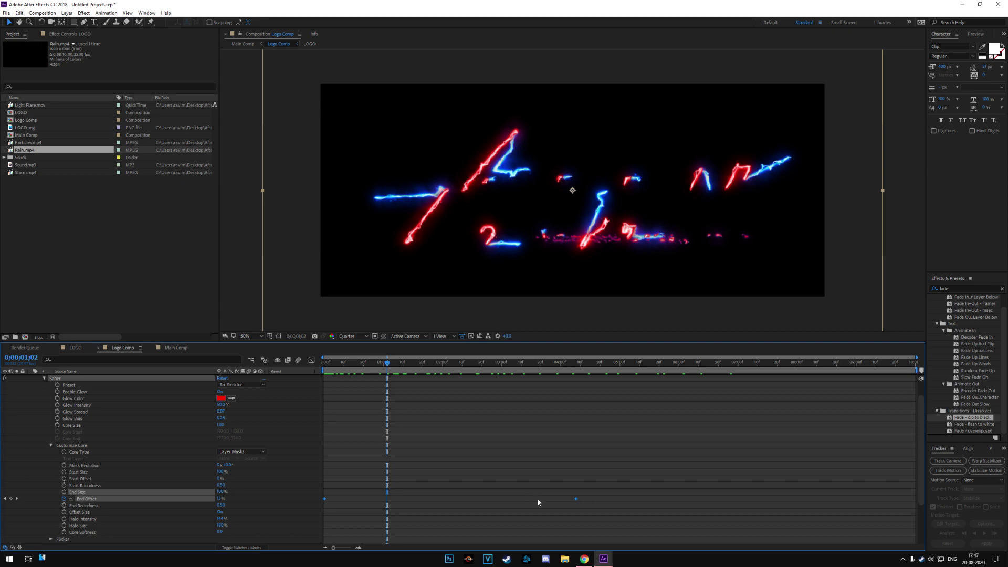
{"action": "key", "text": "F9"}
- Reshape the upper LOGO layer's End Offset speed graph into a very fast start with a long slow finish
{"action": "left_click_drag", "start_coordinate": [601, 490], "coordinate": [288, 517]}
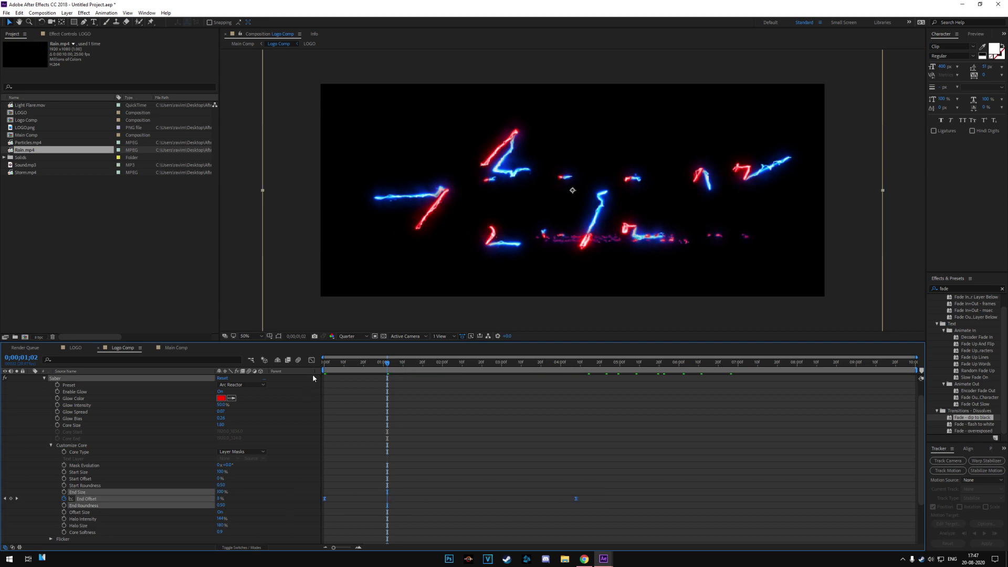
{"action": "left_click", "coordinate": [311, 360]}
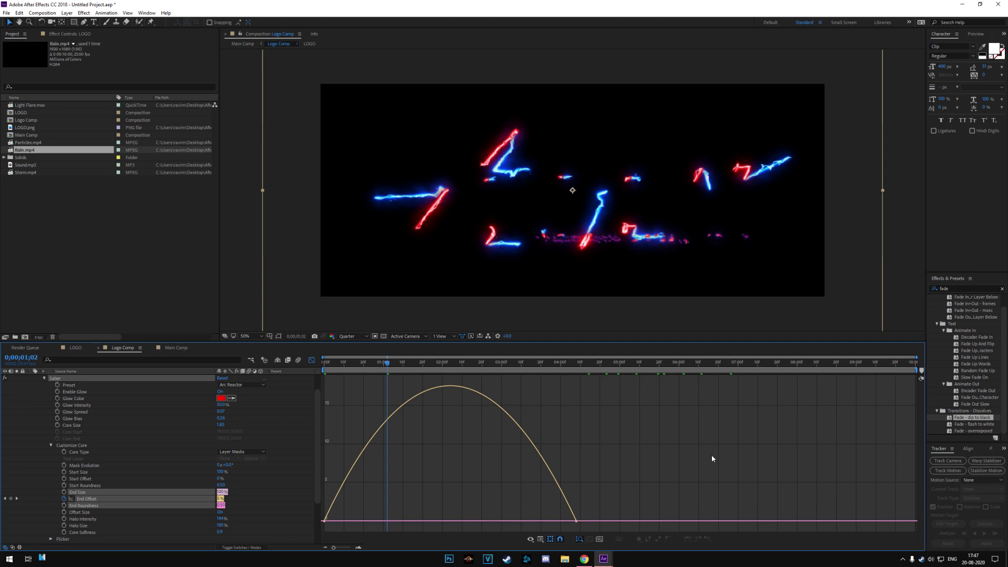
{"action": "left_click_drag", "start_coordinate": [710, 454], "coordinate": [312, 520]}
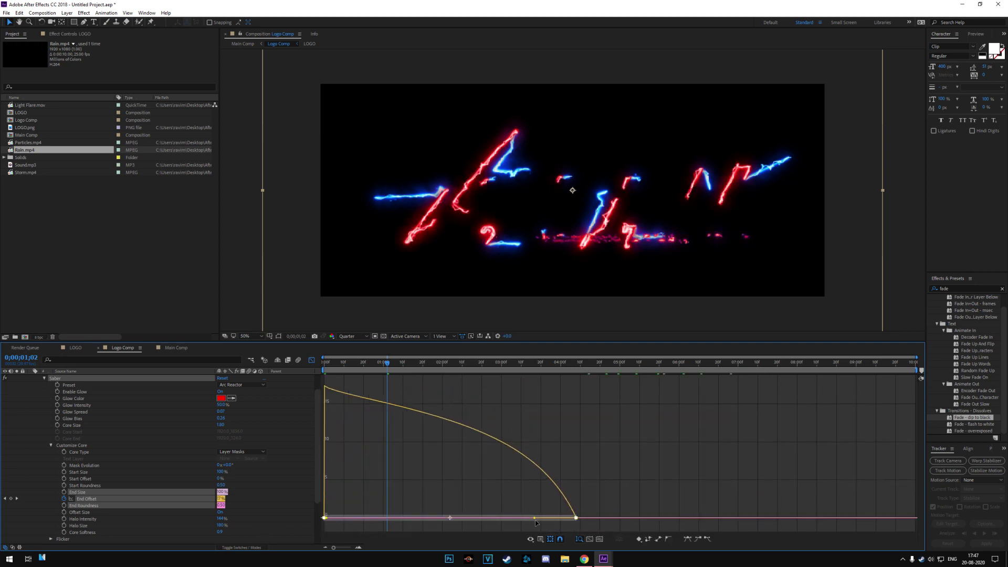
{"action": "left_click_drag", "start_coordinate": [530, 521], "coordinate": [319, 517]}
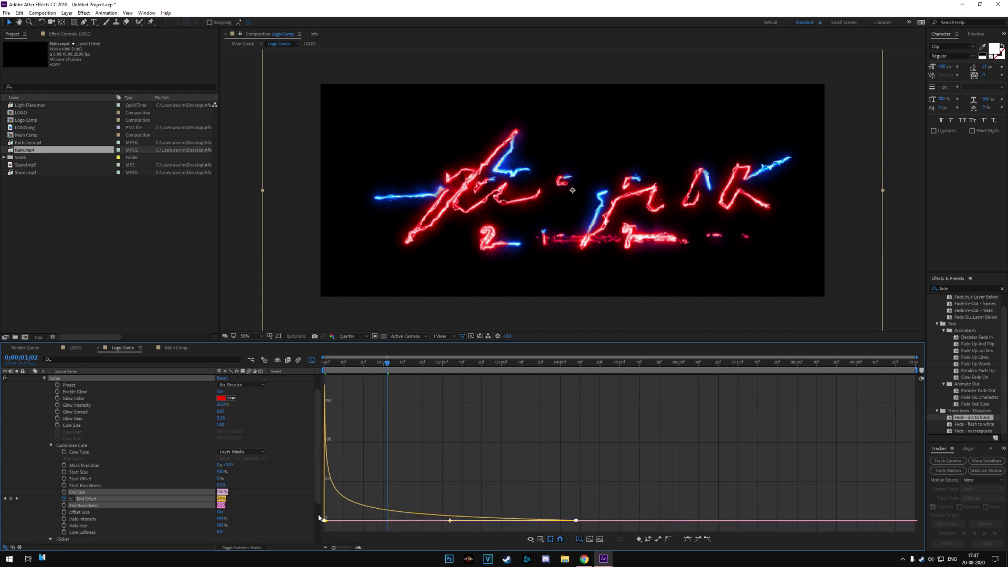
{"action": "right_click", "coordinate": [377, 442]}
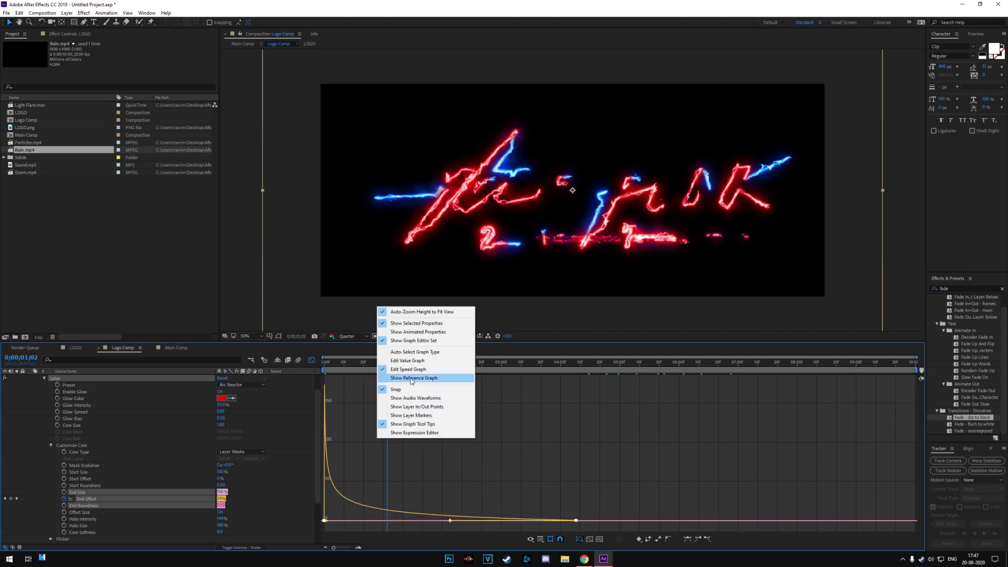
{"action": "left_click", "coordinate": [311, 360]}
{"action": "left_click", "coordinate": [312, 360]}
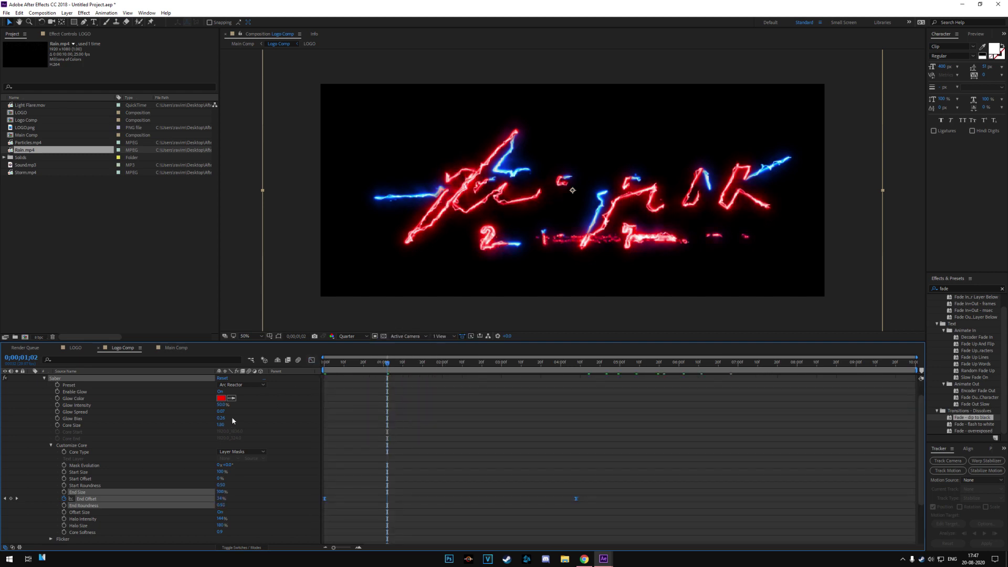
- Collapse the upper LOGO layer and apply Easy Ease to both Saber End Offset keyframes of the lower LOGO layer
{"action": "scroll", "coordinate": [50, 418], "scroll_direction": "up", "scroll_amount": 2}
{"action": "left_click", "coordinate": [31, 378]}
{"action": "key", "text": "ctrl+d"}
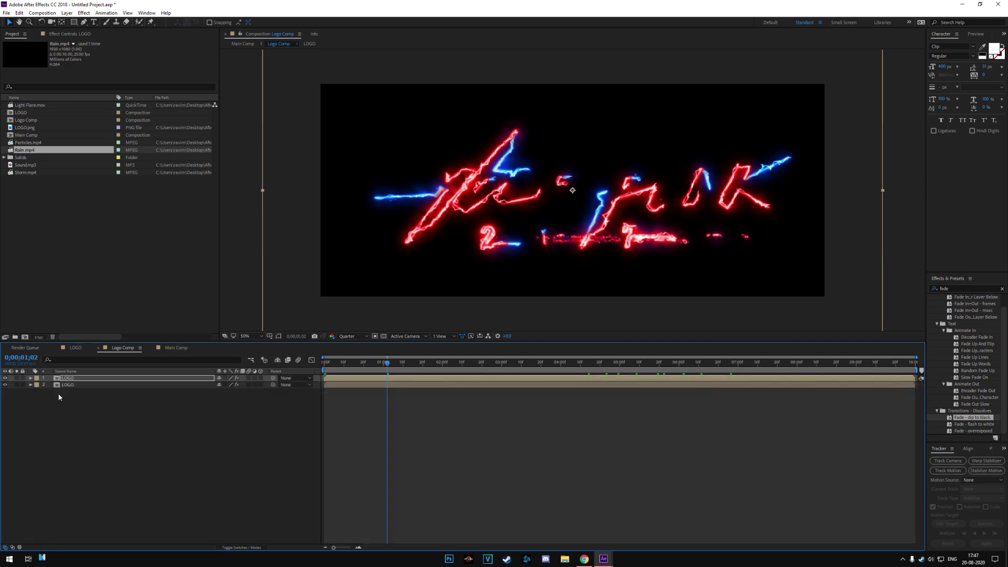
{"action": "left_click", "coordinate": [51, 385]}
{"action": "left_click", "coordinate": [31, 386]}
{"action": "scroll", "coordinate": [113, 441], "scroll_direction": "down", "scroll_amount": 5}
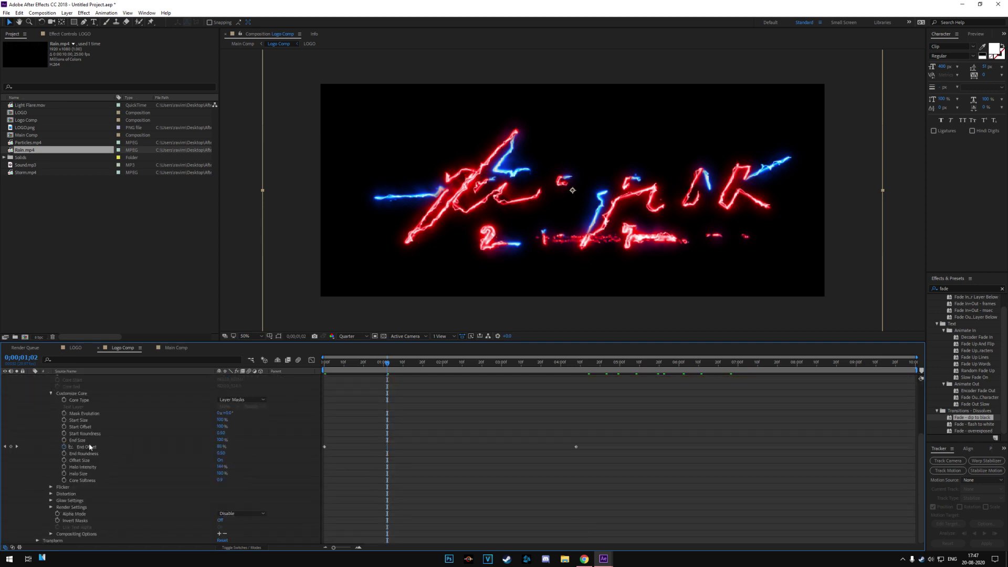
{"action": "left_click_drag", "start_coordinate": [620, 446], "coordinate": [306, 449]}
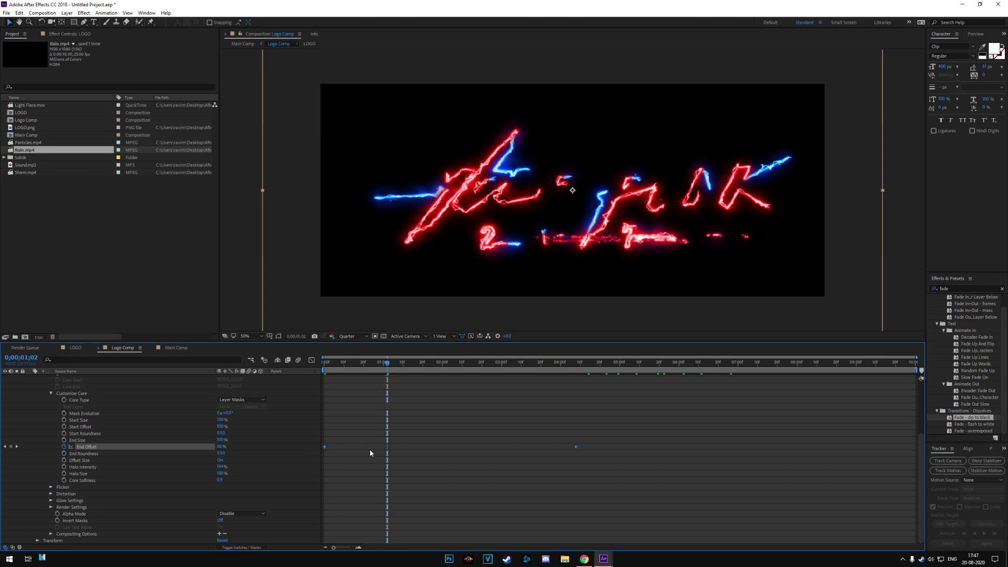
{"action": "key", "text": "F9"}
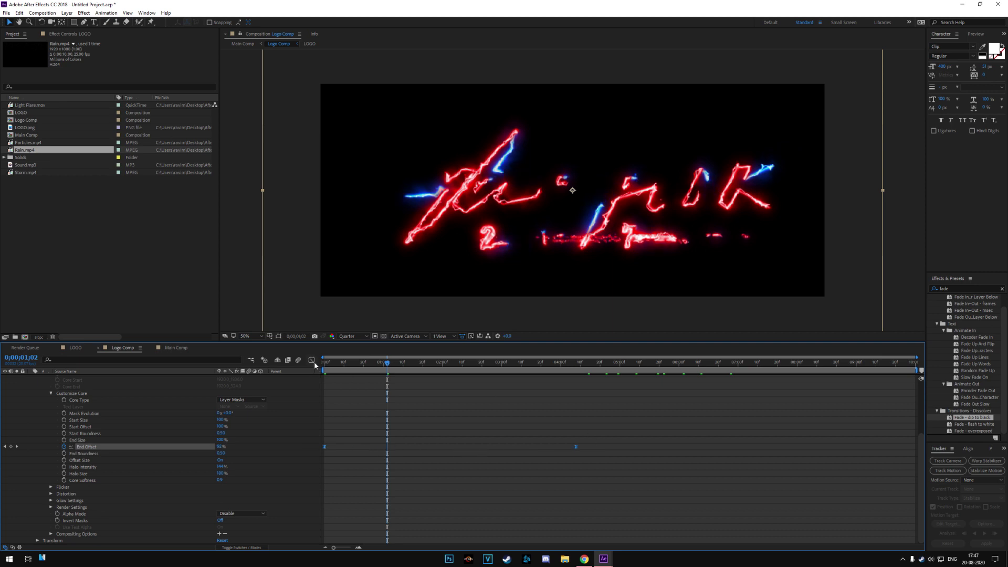
- Reshape the lower LOGO layer's End Offset speed graph into a very fast start with a long slow finish
{"action": "left_click", "coordinate": [312, 360]}
{"action": "left_click_drag", "start_coordinate": [625, 415], "coordinate": [326, 388]}
{"action": "right_click", "coordinate": [463, 399]}
{"action": "left_click", "coordinate": [365, 389]}
{"action": "key", "text": "ctrl+z"}
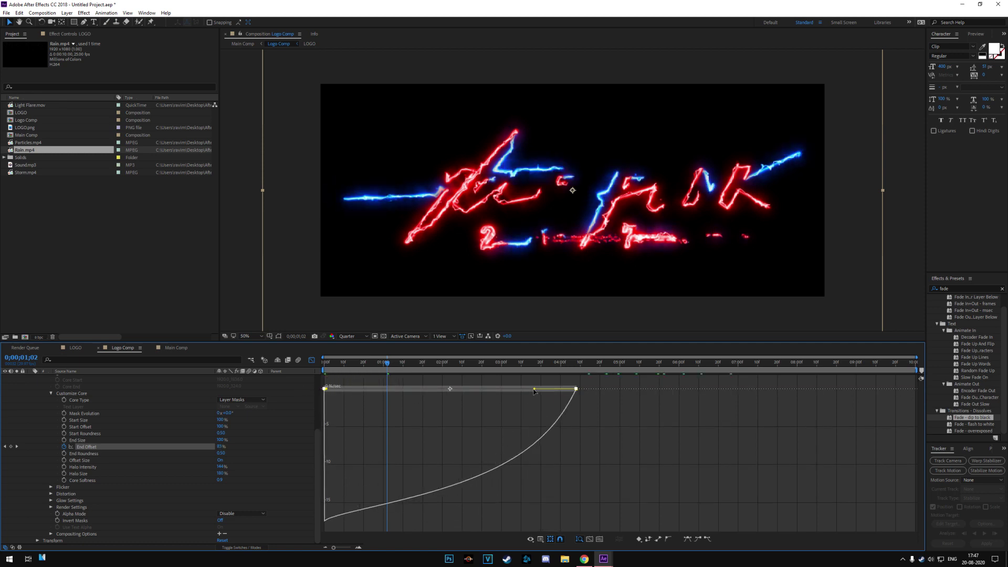
{"action": "left_click_drag", "start_coordinate": [534, 390], "coordinate": [325, 388]}
- In Main Comp, add a Point of Interest keyframe for the camera at 0;00;01;05
{"action": "left_click", "coordinate": [75, 348]}
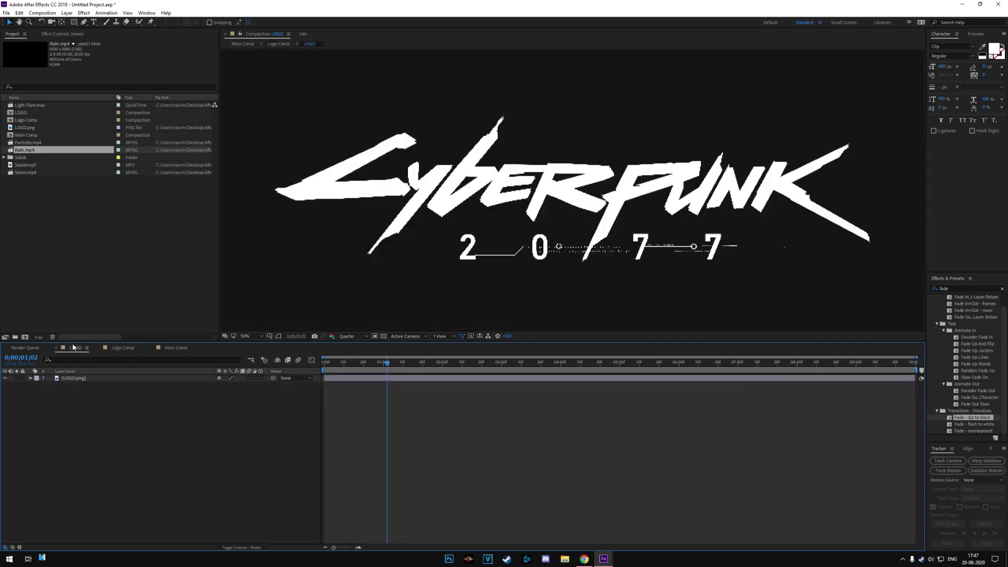
{"action": "left_click_drag", "start_coordinate": [377, 364], "coordinate": [315, 369]}
{"action": "left_click", "coordinate": [167, 347]}
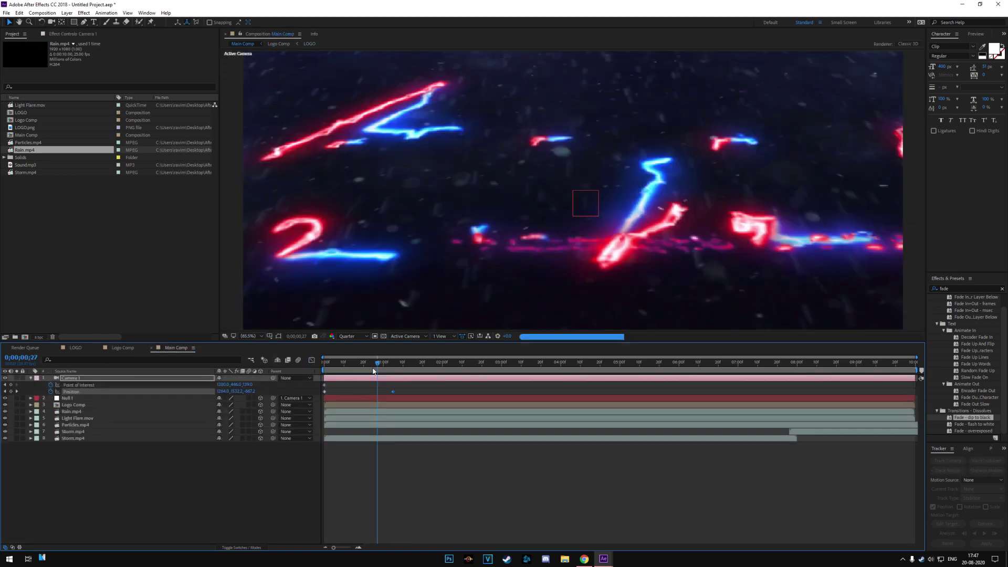
{"action": "mouse_move", "coordinate": [376, 362]}
{"action": "left_mouse_down"}
{"action": "mouse_move", "coordinate": [308, 364]}
{"action": "mouse_move", "coordinate": [405, 366]}
{"action": "mouse_move", "coordinate": [392, 366]}
{"action": "left_mouse_up"}
{"action": "left_click", "coordinate": [11, 385]}
- At 0;00;01;11, keyframe a new camera Point of Interest with its Z value set to -4
{"action": "left_click", "coordinate": [404, 363]}
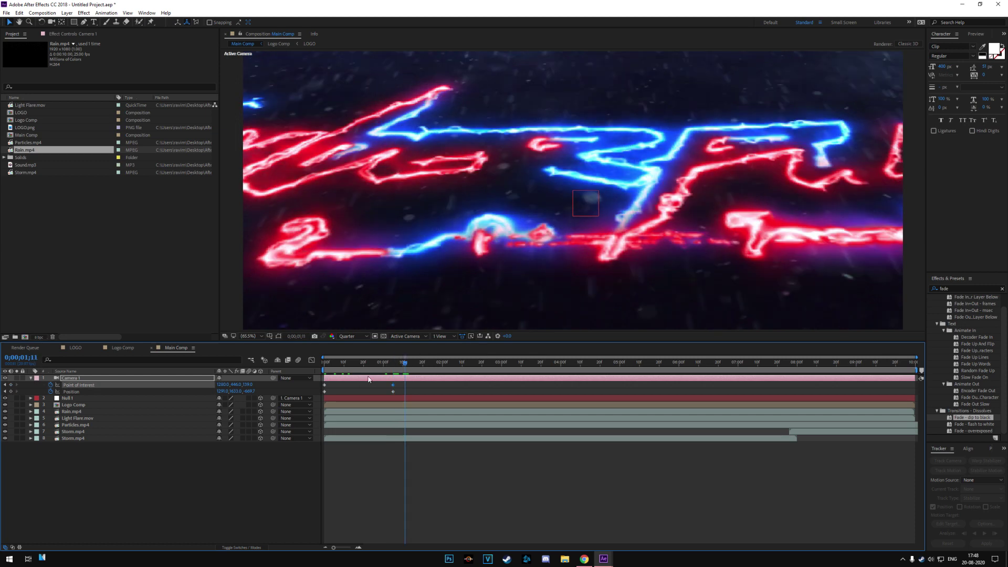
{"action": "left_click_drag", "start_coordinate": [249, 385], "coordinate": [202, 387]}
{"action": "left_click", "coordinate": [250, 387]}
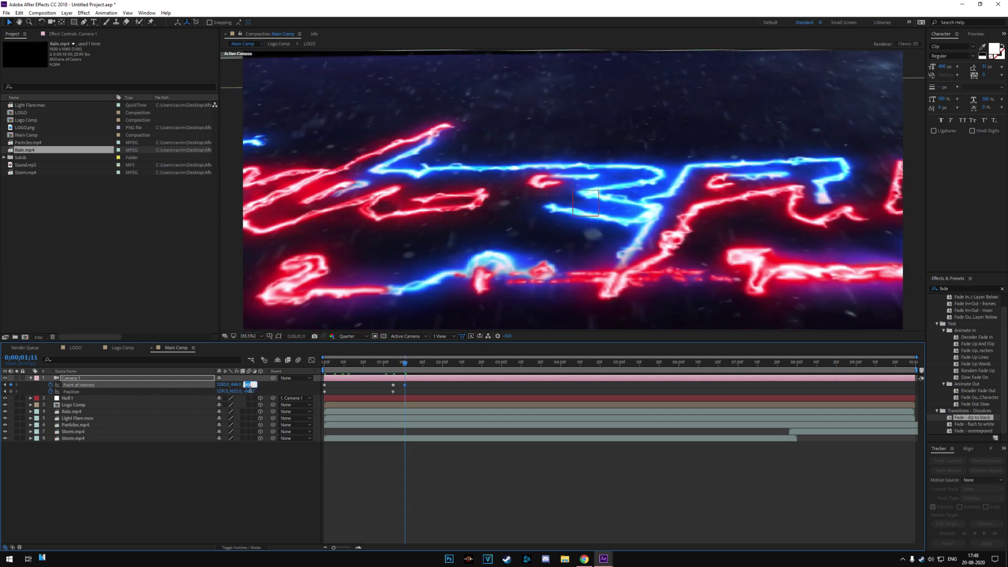
{"action": "type", "text": "-4"}
{"action": "key", "text": "Return"}
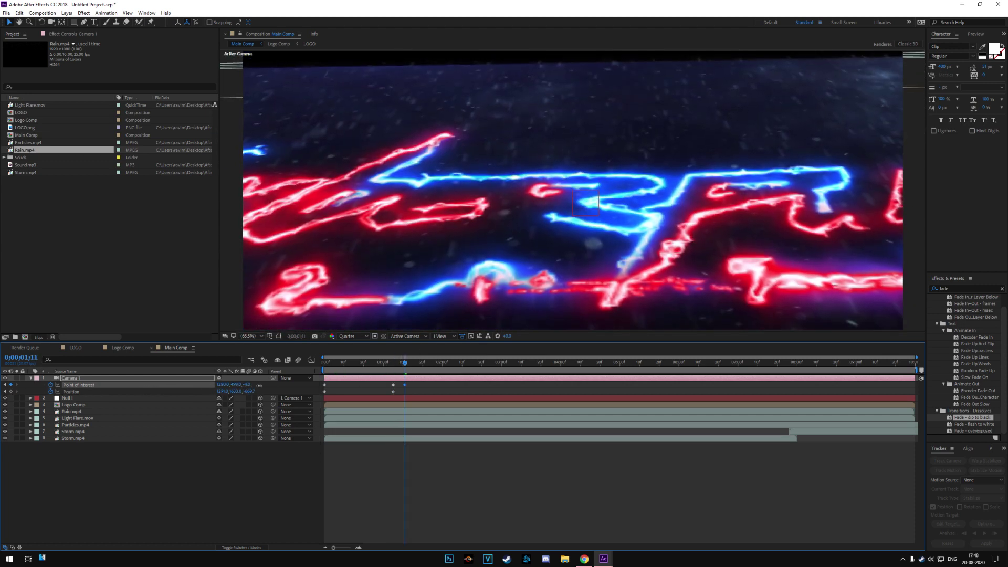
- Shift the camera's Point of Interest and Position at 0;00;01;11 to an angled close-up of the logo's first letters
{"action": "left_click_drag", "start_coordinate": [260, 385], "coordinate": [36, 385]}
{"action": "left_click_drag", "start_coordinate": [223, 392], "coordinate": [23, 385]}
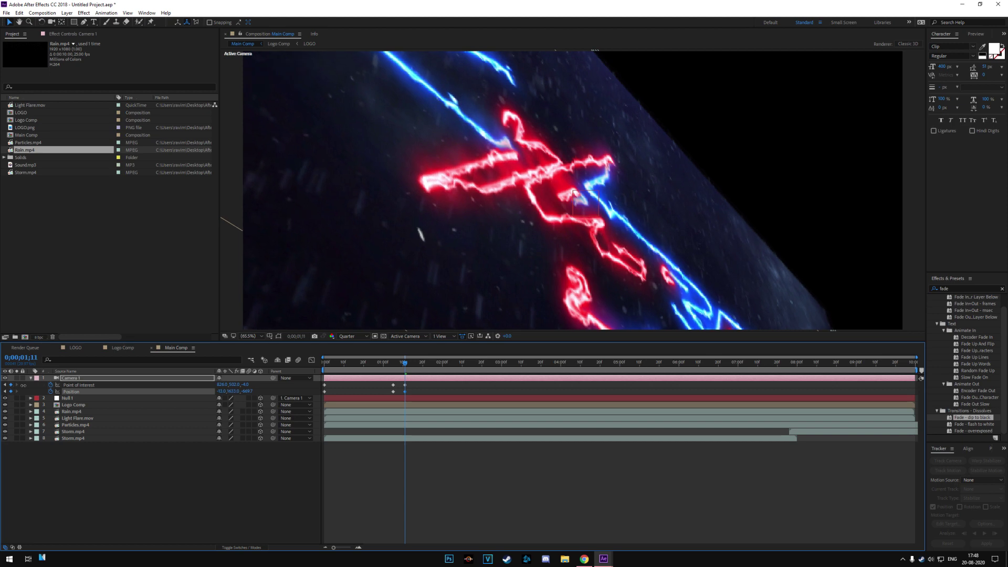
{"action": "left_click_drag", "start_coordinate": [231, 391], "coordinate": [201, 403]}
{"action": "left_click", "coordinate": [263, 473]}
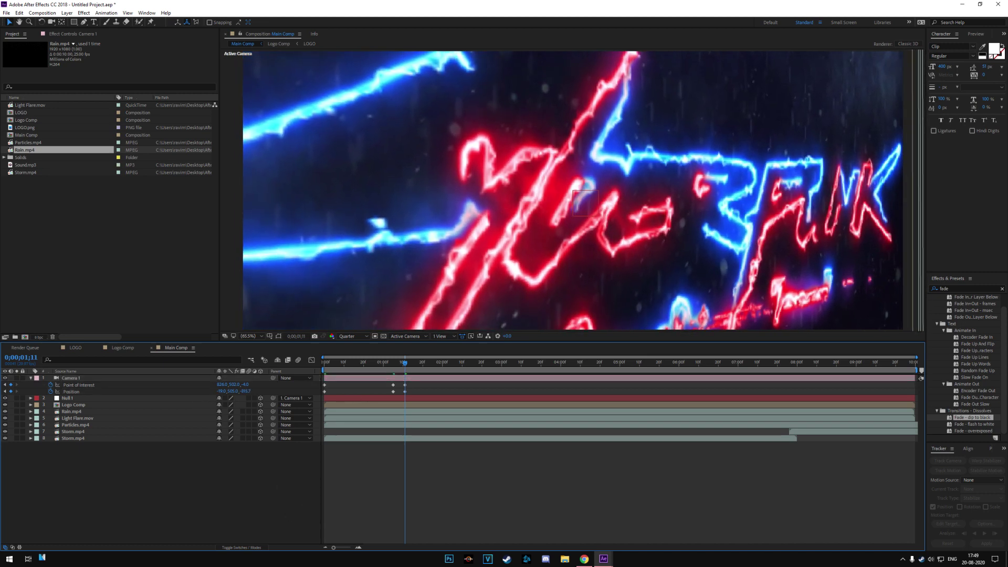
- At 0;00;02;25, keyframe the camera's Point of Interest and Position to an angled close-up of the logo's middle letters
{"action": "left_click_drag", "start_coordinate": [406, 363], "coordinate": [492, 372]}
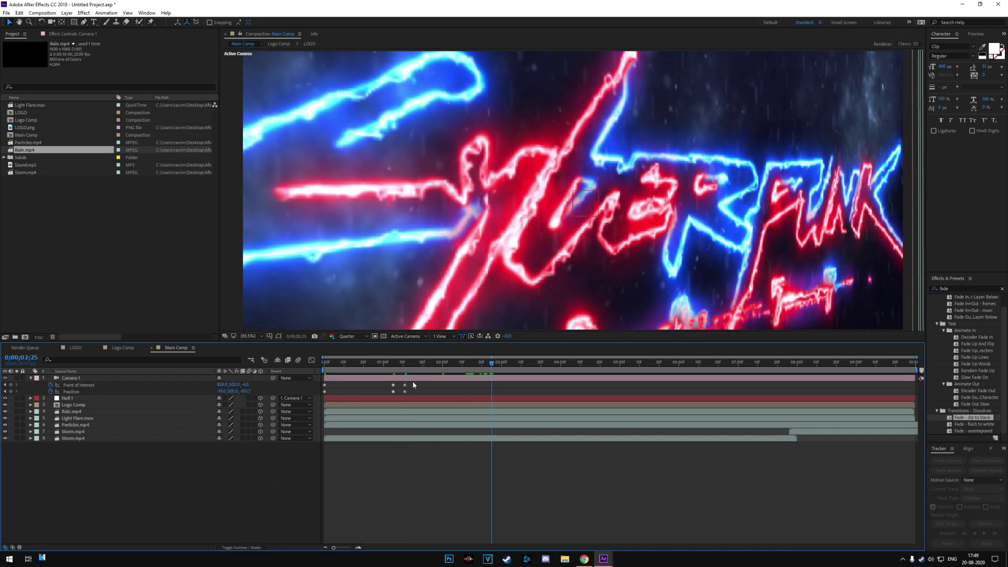
{"action": "left_click_drag", "start_coordinate": [221, 385], "coordinate": [408, 401]}
{"action": "left_click_drag", "start_coordinate": [225, 390], "coordinate": [590, 425]}
{"action": "mouse_move", "coordinate": [235, 392]}
{"action": "left_mouse_down"}
{"action": "mouse_move", "coordinate": [288, 394]}
{"action": "mouse_move", "coordinate": [231, 401]}
{"action": "left_mouse_up"}
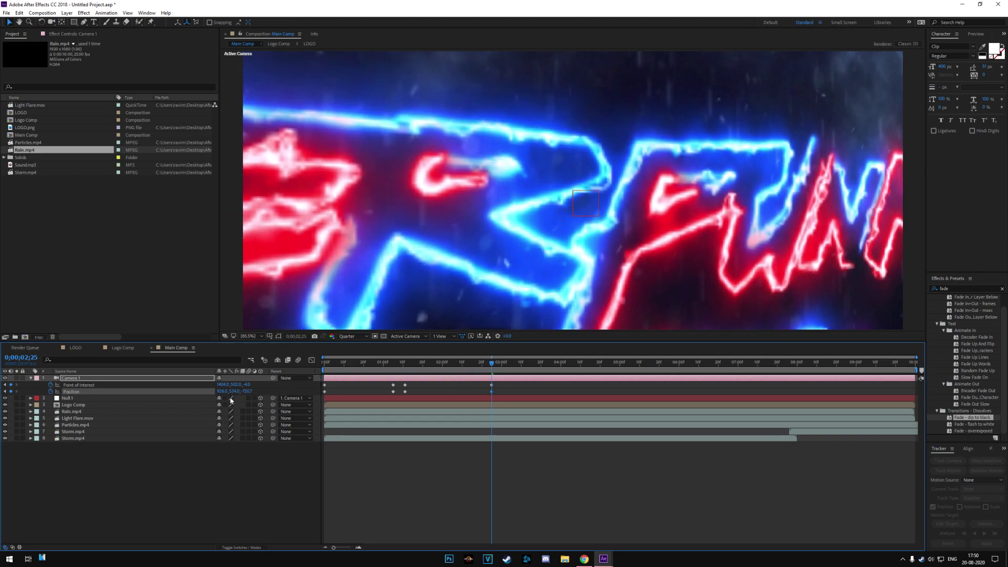
- At 0;00;03;01, keyframe the camera's Position and Point of Interest to a close-up facing the "PUN" letters
{"action": "mouse_move", "coordinate": [503, 363]}
{"action": "left_mouse_down"}
{"action": "mouse_move", "coordinate": [432, 371]}
{"action": "mouse_move", "coordinate": [504, 373]}
{"action": "left_mouse_up"}
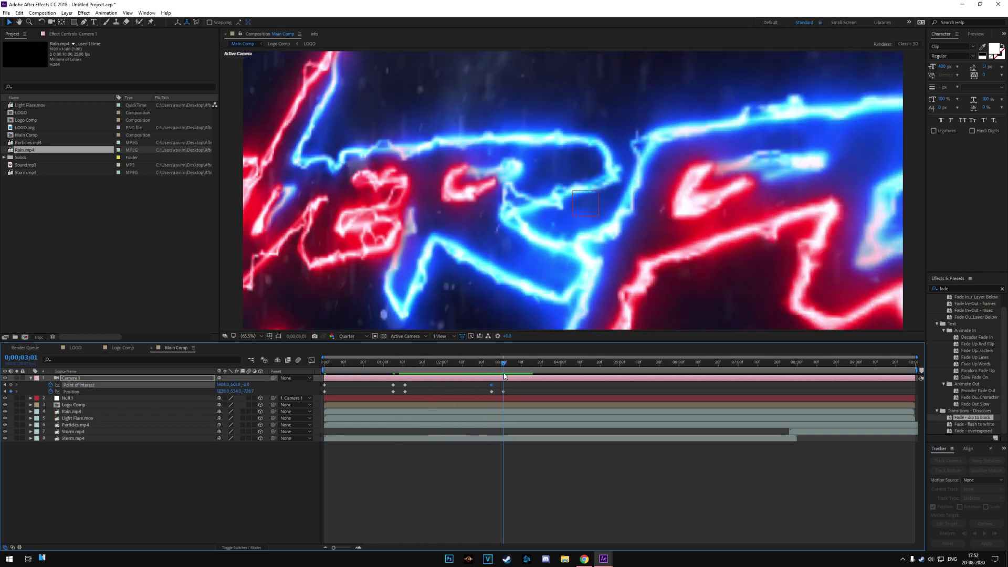
{"action": "left_click", "coordinate": [138, 392]}
{"action": "left_click", "coordinate": [137, 386]}
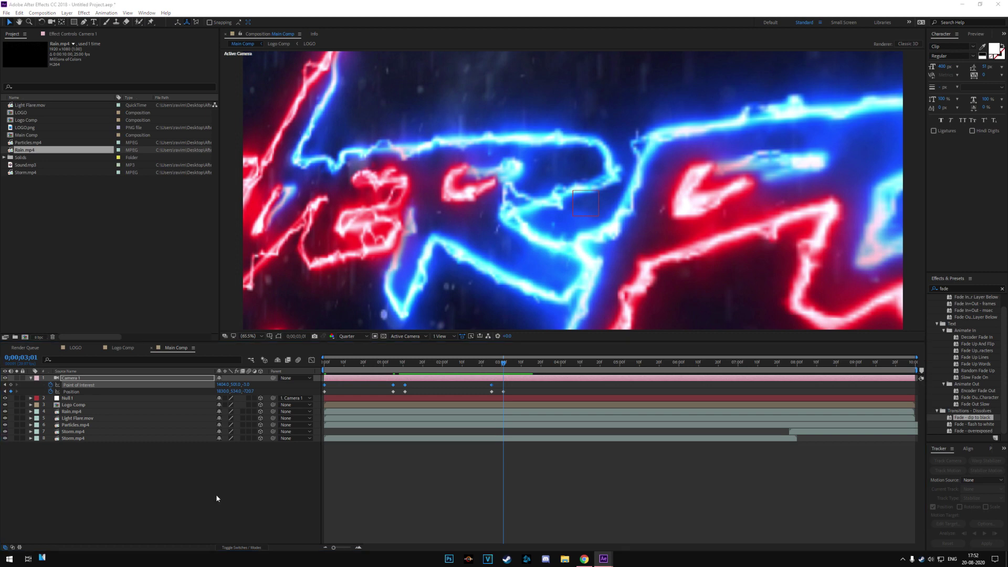
{"action": "left_click_drag", "start_coordinate": [216, 393], "coordinate": [137, 402]}
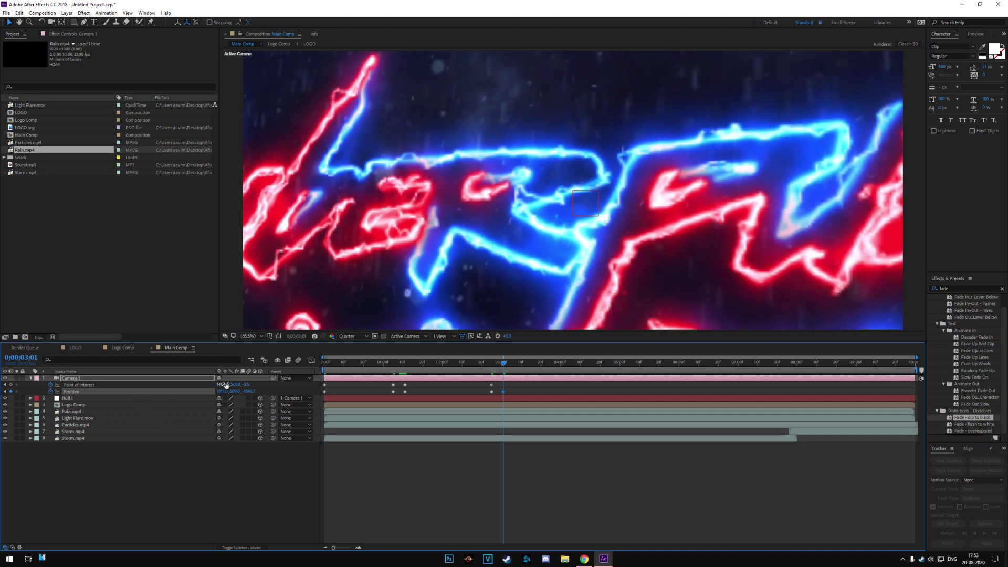
{"action": "left_click_drag", "start_coordinate": [226, 385], "coordinate": [267, 392]}
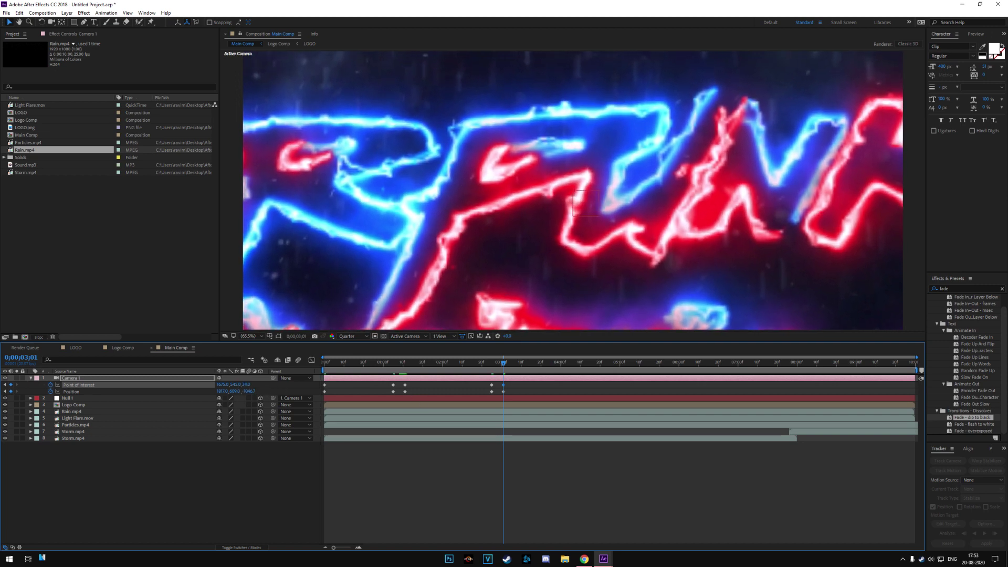
- At 0;00;04;15, keyframe the camera's Position farther along the logo for a wider angled view and add a Point of Interest keyframe
{"action": "left_click_drag", "start_coordinate": [575, 363], "coordinate": [590, 365]}
{"action": "left_click", "coordinate": [590, 388]}
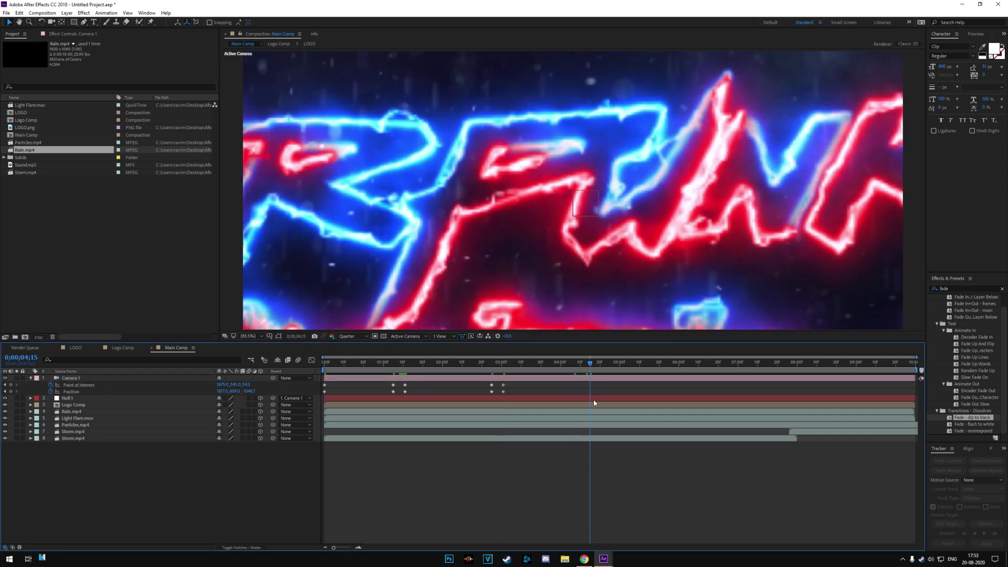
{"action": "left_click_drag", "start_coordinate": [223, 391], "coordinate": [482, 391]}
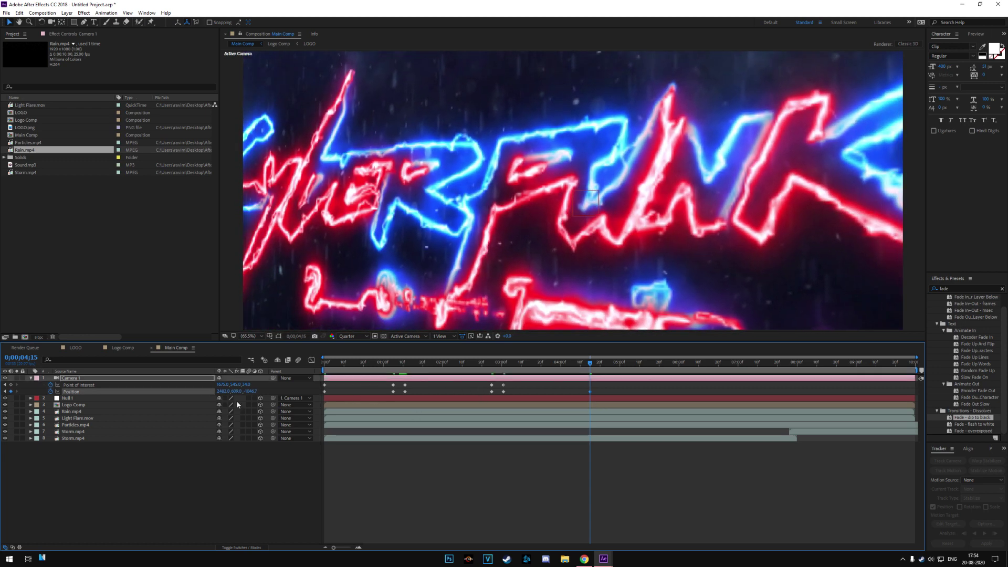
{"action": "left_click_drag", "start_coordinate": [237, 392], "coordinate": [261, 398]}
{"action": "left_click_drag", "start_coordinate": [535, 363], "coordinate": [590, 363]}
{"action": "left_click", "coordinate": [590, 387]}
{"action": "left_click", "coordinate": [12, 386]}
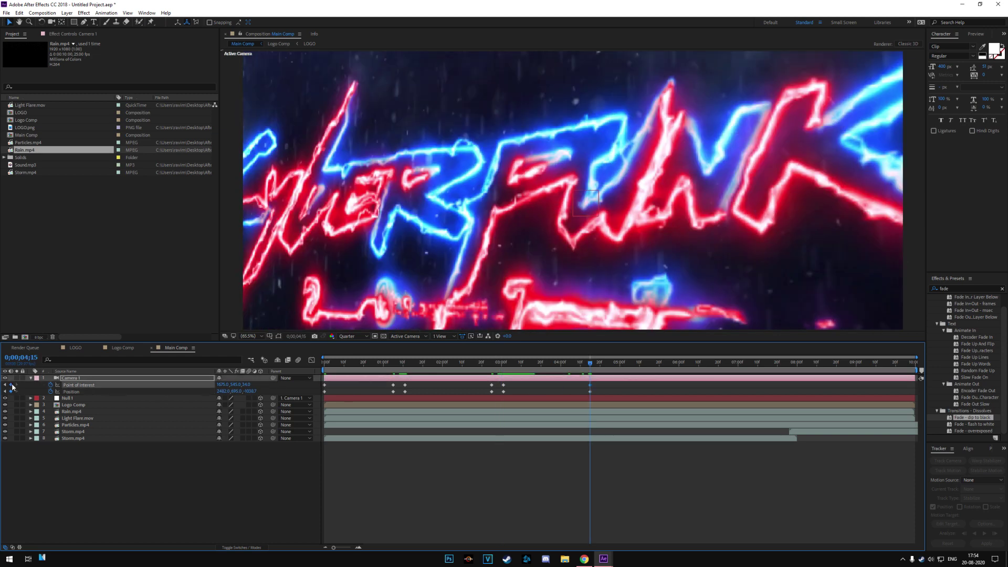
- At 0;00;04;19, keyframe a low close-up on the logo's middle, with camera Position X at 1280 and Point of Interest Z at 0
{"action": "left_click_drag", "start_coordinate": [590, 363], "coordinate": [596, 373]}
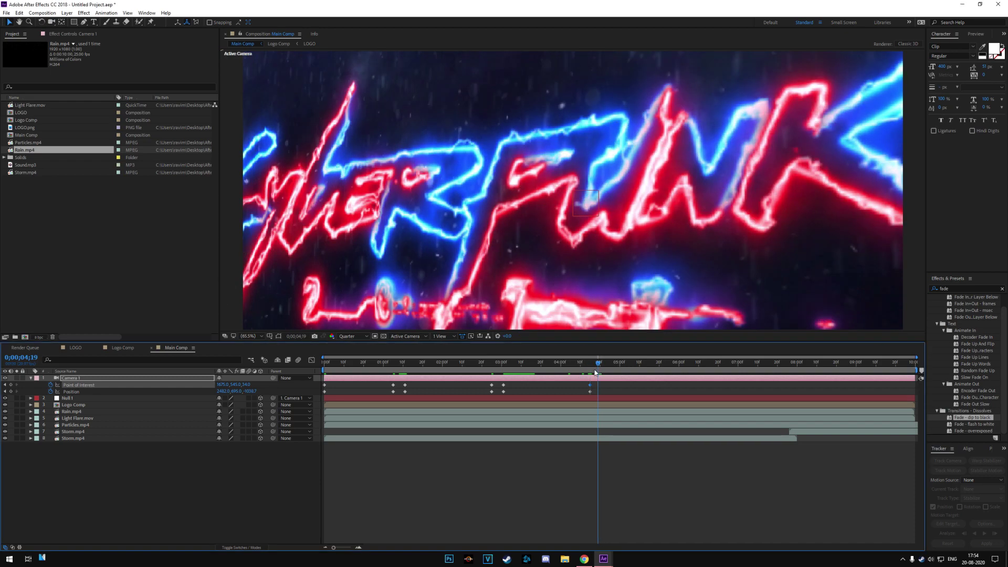
{"action": "left_click_drag", "start_coordinate": [223, 392], "coordinate": [37, 397]}
{"action": "left_click_drag", "start_coordinate": [225, 394], "coordinate": [403, 400]}
{"action": "left_click_drag", "start_coordinate": [219, 385], "coordinate": [78, 379]}
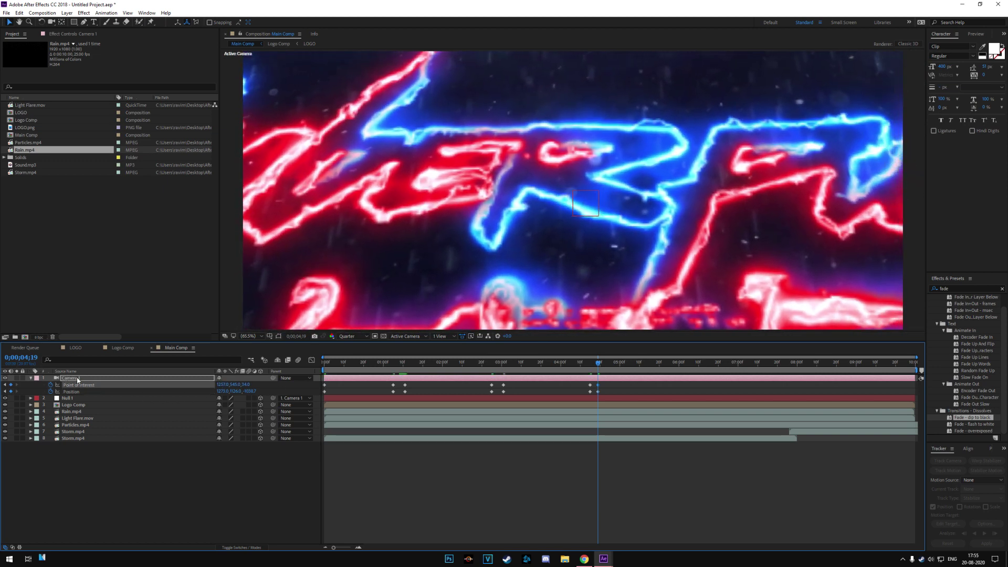
{"action": "left_click_drag", "start_coordinate": [251, 387], "coordinate": [247, 391]}
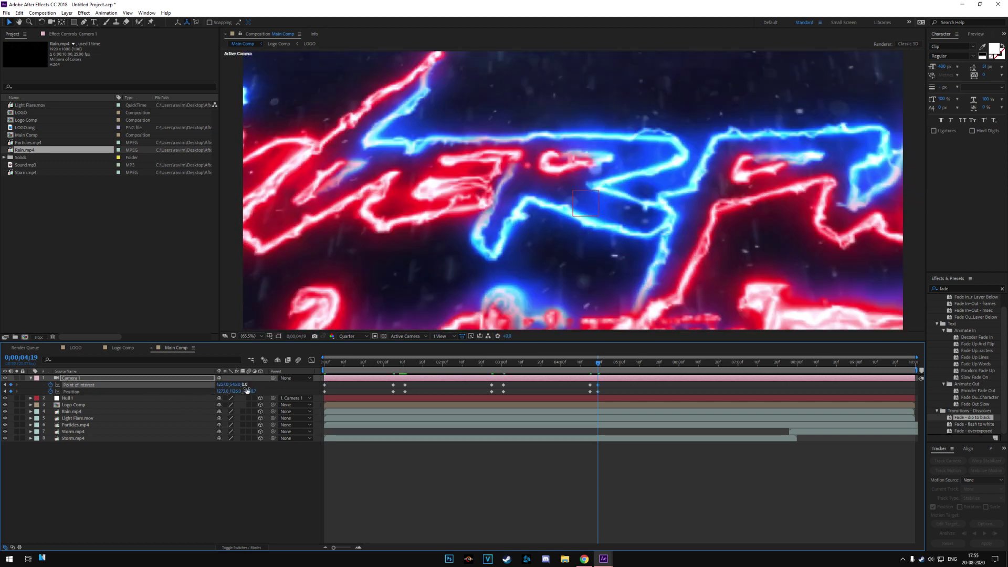
{"action": "left_click", "coordinate": [231, 387]}
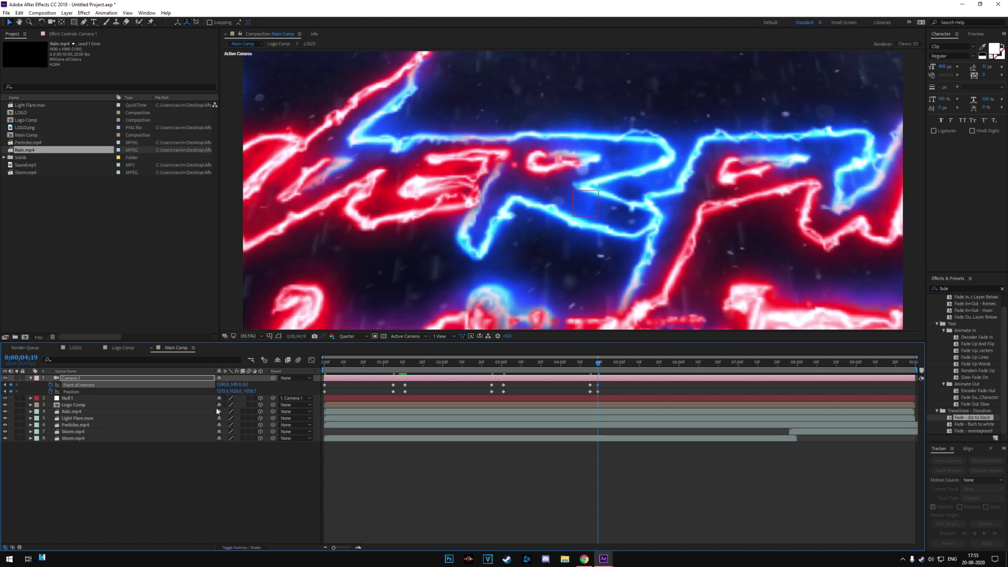
{"action": "key", "text": "Return"}
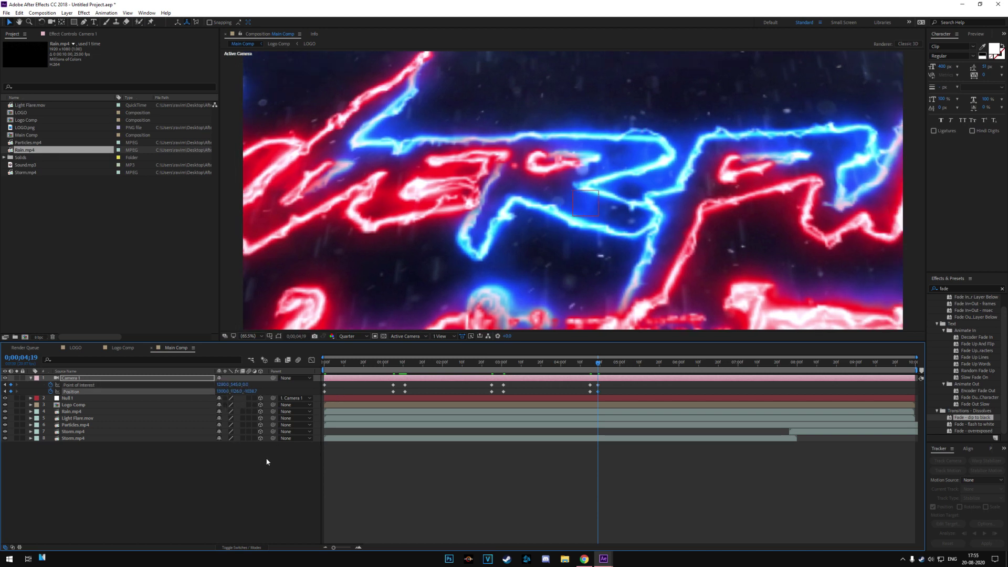
- At 0;00;07;26, reveal the camera's keyframed properties and set the Point of Interest Y to 540
{"action": "left_click_drag", "start_coordinate": [781, 362], "coordinate": [789, 372]}
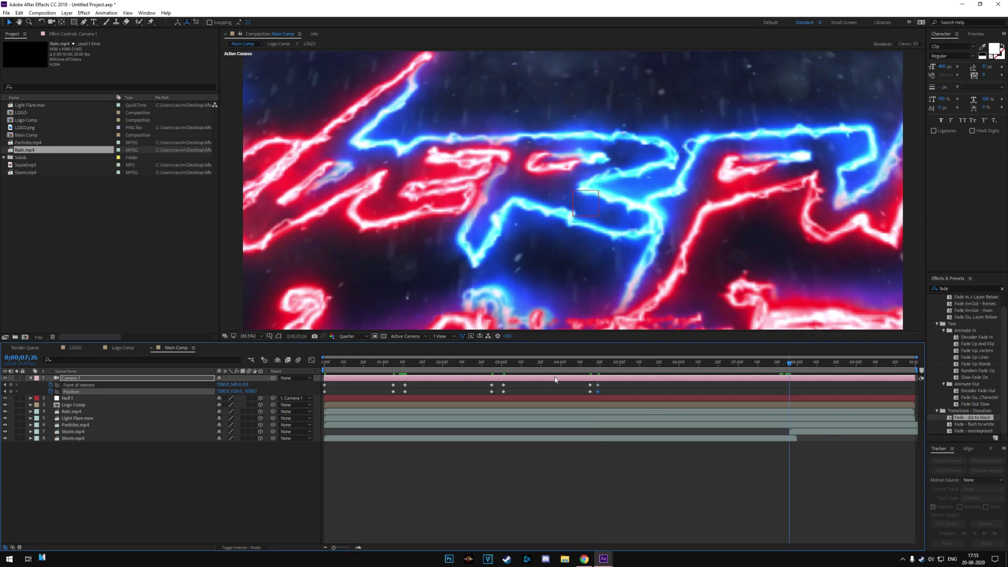
{"action": "left_click", "coordinate": [31, 379]}
{"action": "left_click", "coordinate": [31, 378]}
{"action": "left_click", "coordinate": [31, 378]}
{"action": "left_click", "coordinate": [120, 378]}
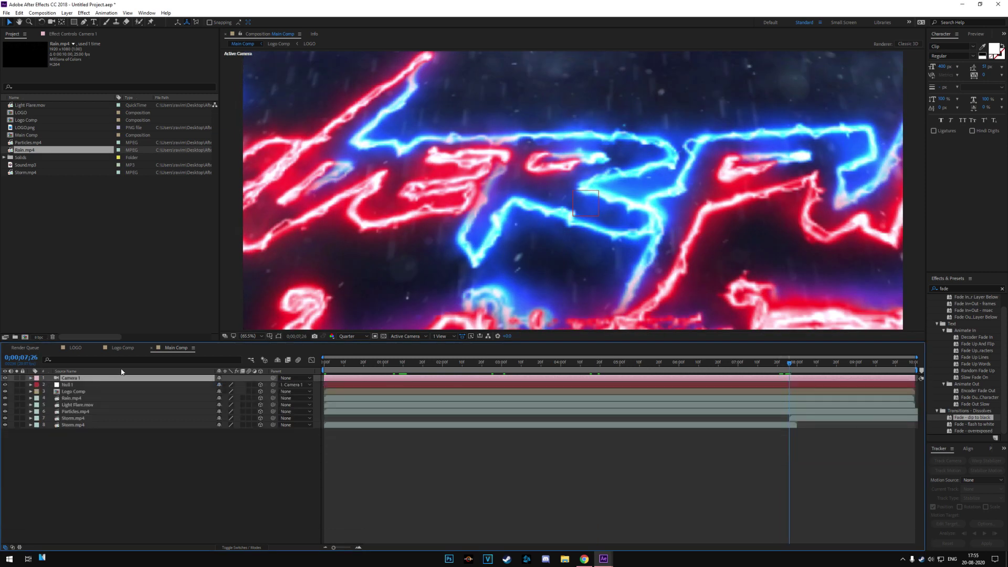
{"action": "key", "text": "y"}
{"action": "key", "text": "u"}
{"action": "left_click", "coordinate": [237, 386]}
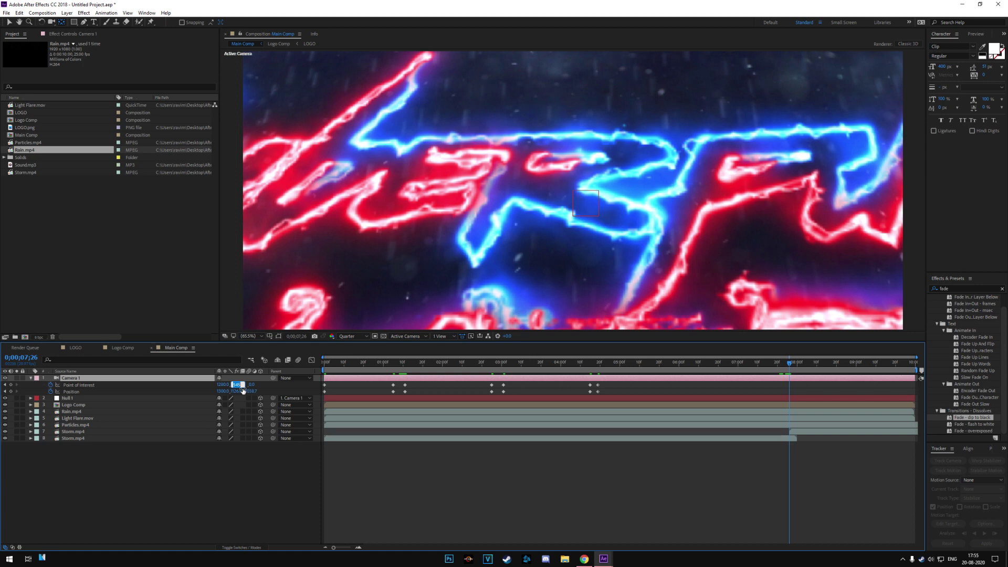
{"action": "type", "text": "540"}
{"action": "key", "text": "Return"}
- Set the camera's Position to X 1280 and Y 540 at 0;00;07;26, and pull it back until the whole logo is framed
{"action": "left_click", "coordinate": [222, 392]}
{"action": "type", "text": "1280"}
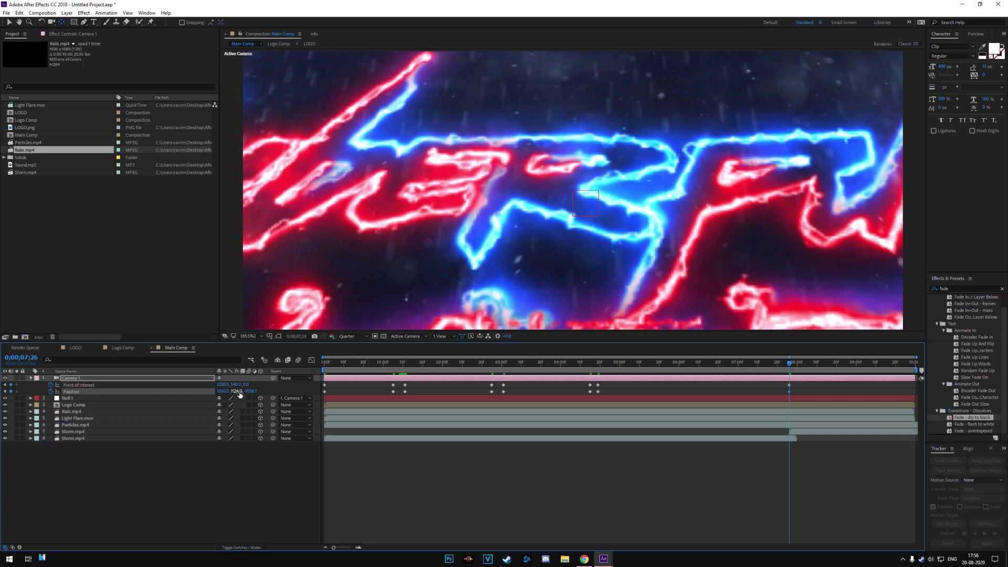
{"action": "key", "text": "Tab"}
{"action": "left_click_drag", "start_coordinate": [254, 396], "coordinate": [84, 393]}
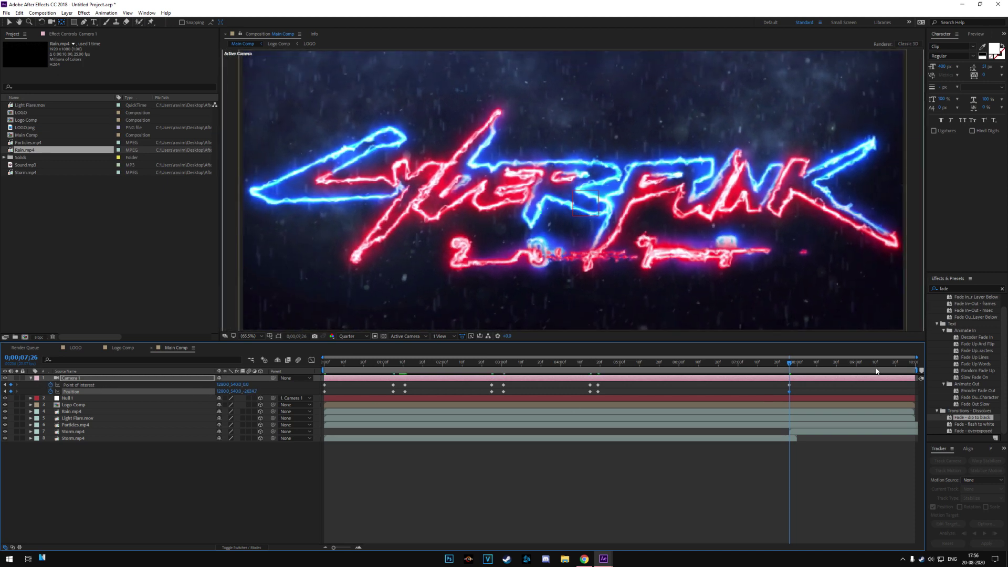
- At 0;00;09;29, pull the camera slightly farther back and apply Easy Ease to that final Position keyframe
{"action": "left_click_drag", "start_coordinate": [893, 363], "coordinate": [914, 362]}
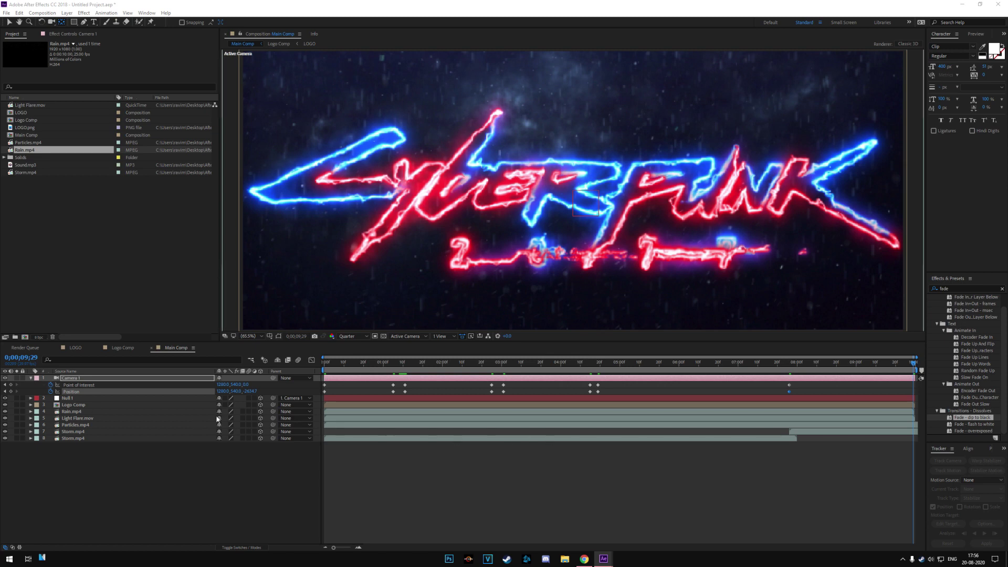
{"action": "left_click_drag", "start_coordinate": [251, 393], "coordinate": [197, 398]}
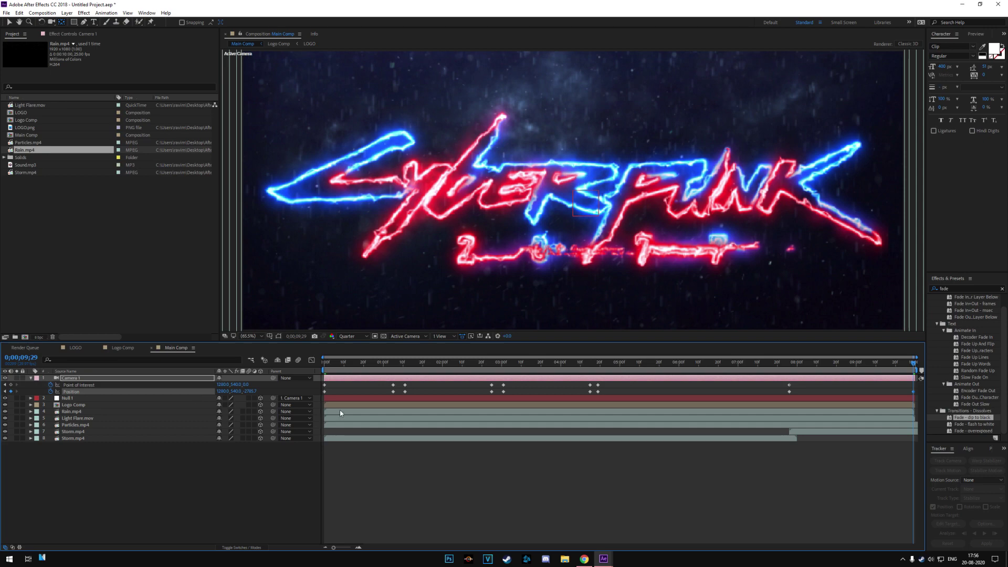
{"action": "left_click_drag", "start_coordinate": [905, 390], "coordinate": [929, 396]}
{"action": "key", "text": "F9"}
- Preview the camera animation from the start of Main Comp, and collapse the camera layer
{"action": "left_click_drag", "start_coordinate": [370, 366], "coordinate": [318, 376]}
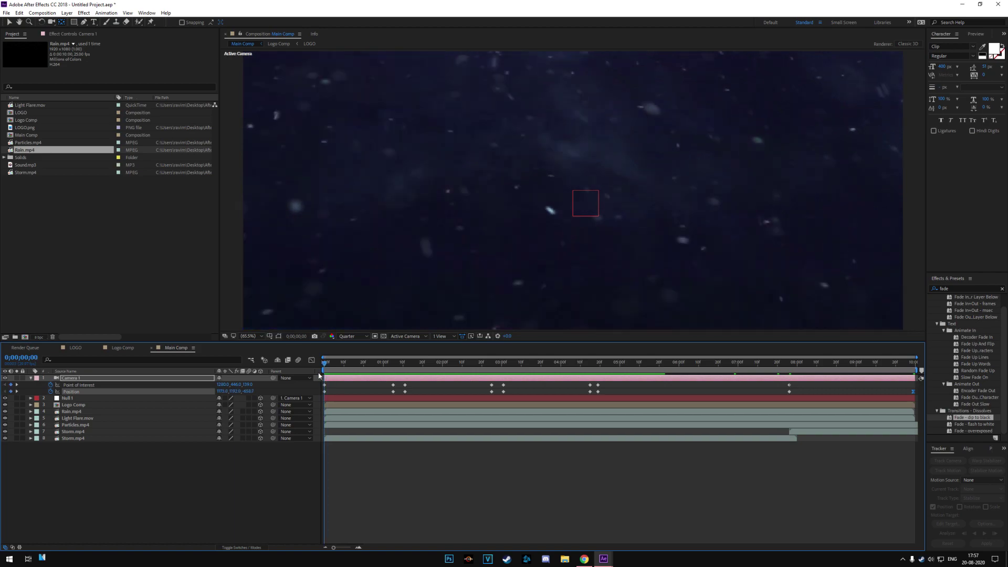
{"action": "key", "text": "space"}
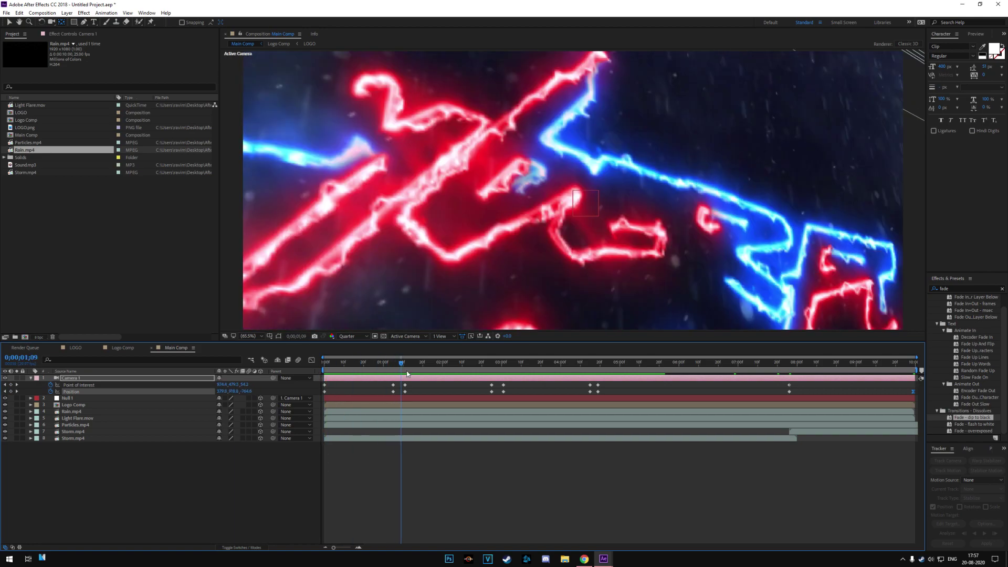
{"action": "key", "text": "space"}
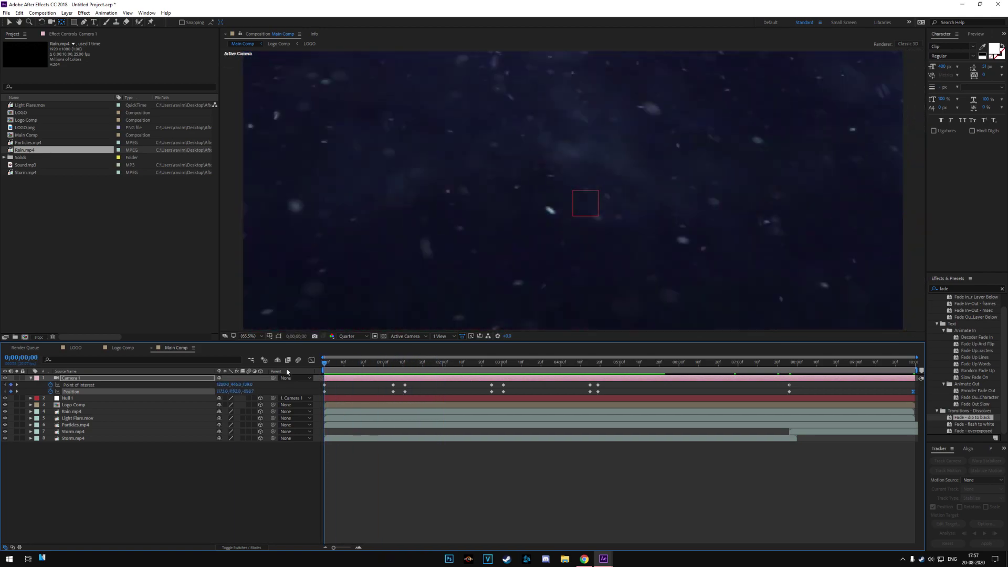
{"action": "left_click", "coordinate": [31, 378]}
- Create a black solid layer named "Fade 1" in Main Comp
{"action": "right_click", "coordinate": [115, 456]}
{"action": "mouse_move", "coordinate": [173, 460]}
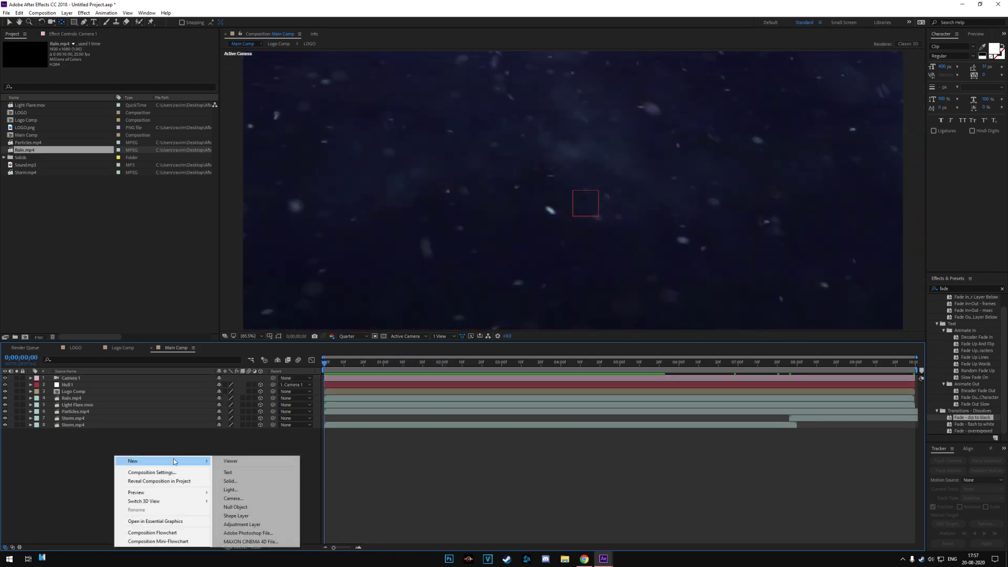
{"action": "left_click", "coordinate": [266, 481]}
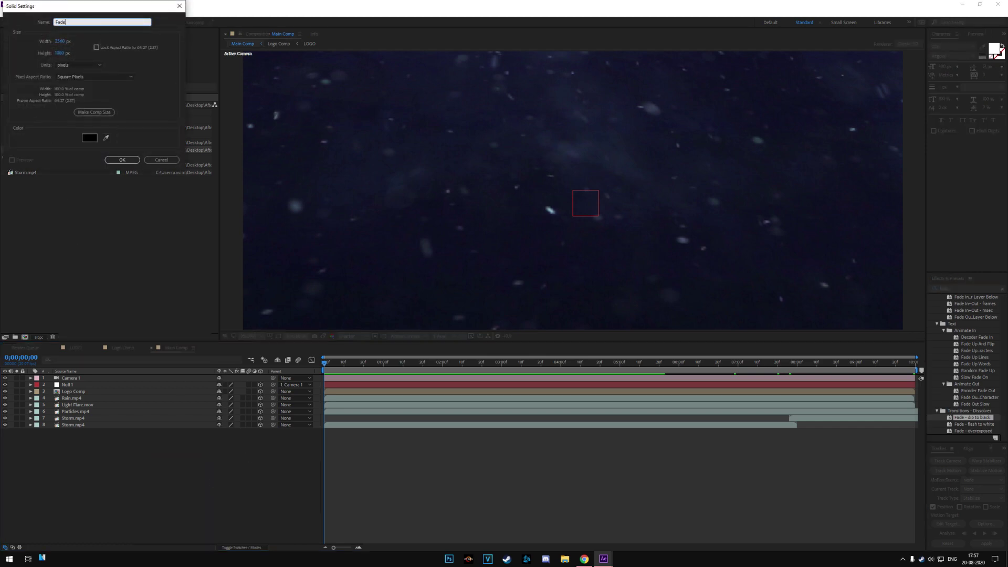
{"action": "key", "text": "Return"}
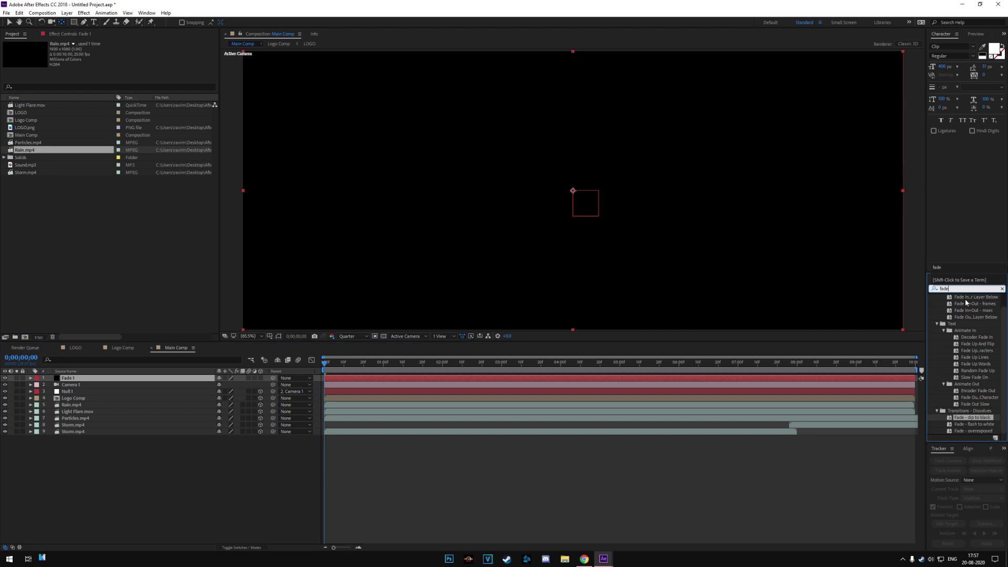
- Apply the "Fade - dip to black" preset to the Fade 1 layer and reveal its Transition Completion keyframes
{"action": "left_click_drag", "start_coordinate": [976, 423], "coordinate": [324, 377]}
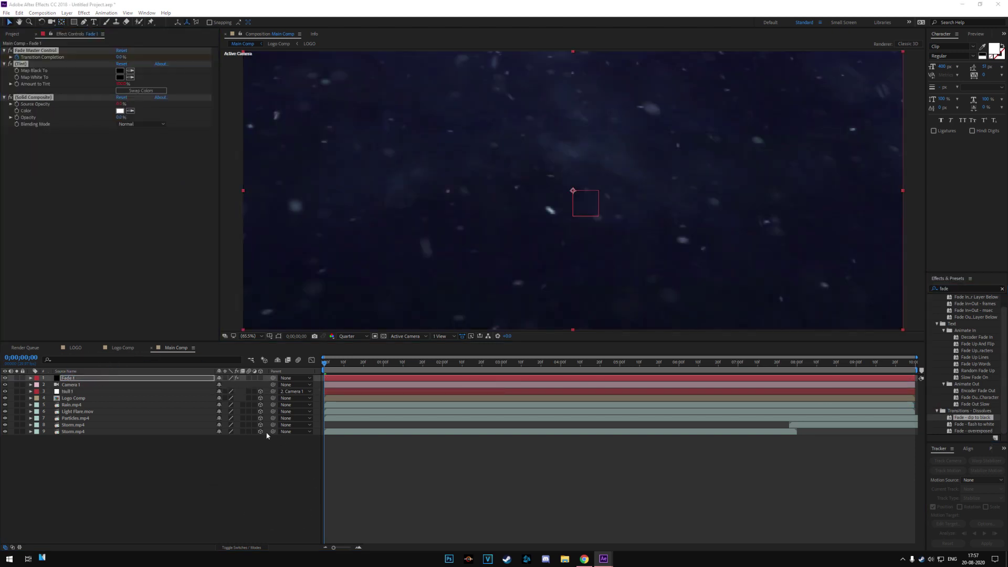
{"action": "left_click", "coordinate": [134, 380]}
{"action": "key", "text": "u"}
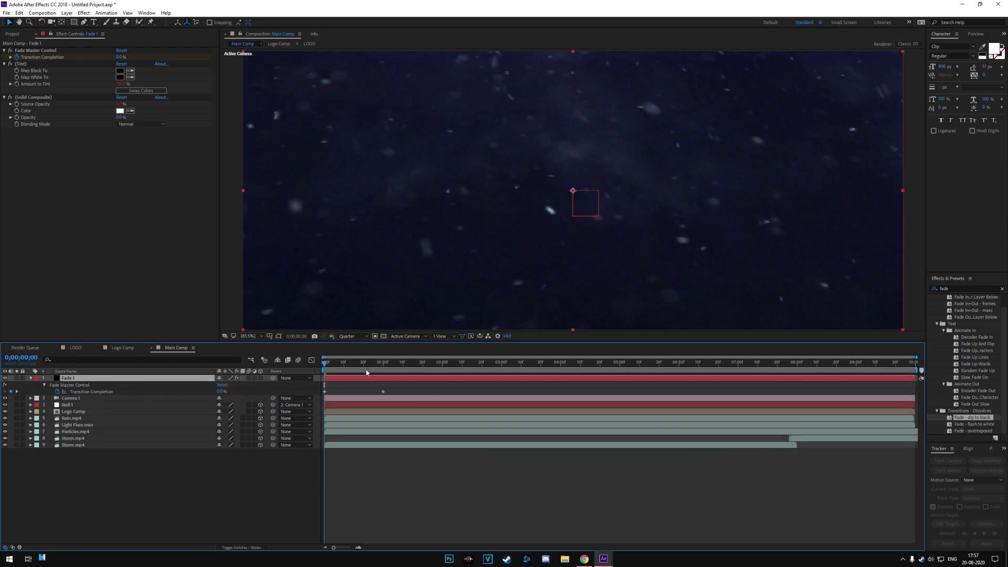
- Move Fade 1's first Transition Completion keyframe to 0;00;00;23 and view the resulting fade
{"action": "left_click_drag", "start_coordinate": [361, 364], "coordinate": [371, 371]}
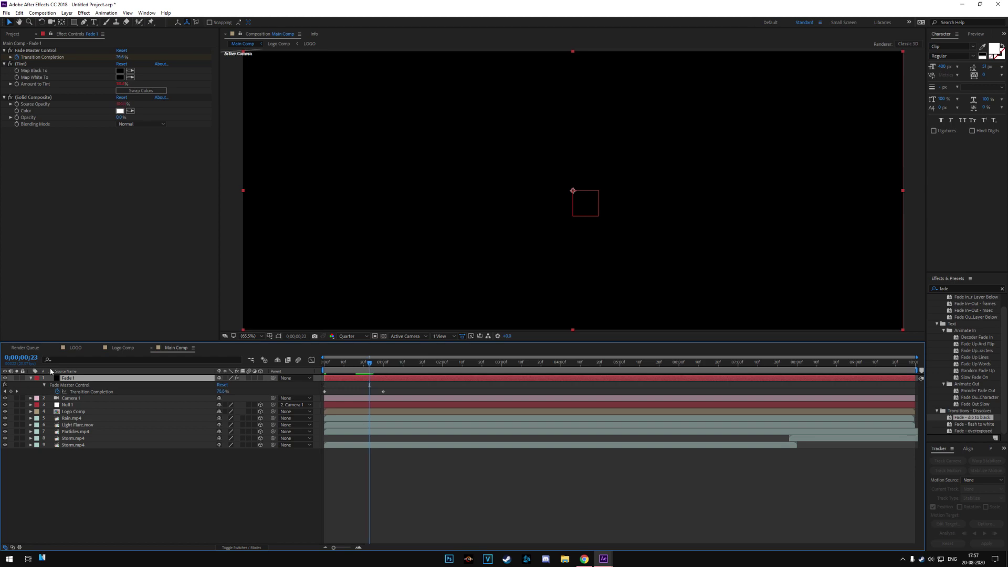
{"action": "left_click", "coordinate": [4, 378]}
{"action": "left_click", "coordinate": [5, 378]}
{"action": "left_click_drag", "start_coordinate": [325, 393], "coordinate": [420, 368]}
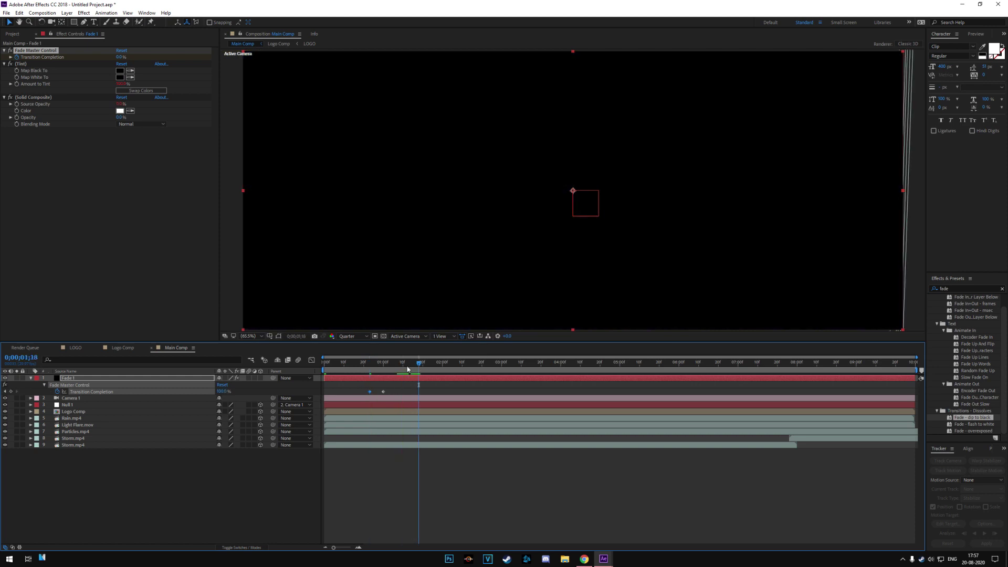
- Compare the frame with Fade 1 hidden and shown, move its last Transition Completion keyframe to 0;00;01;18, and preview from the start
{"action": "left_click", "coordinate": [4, 378]}
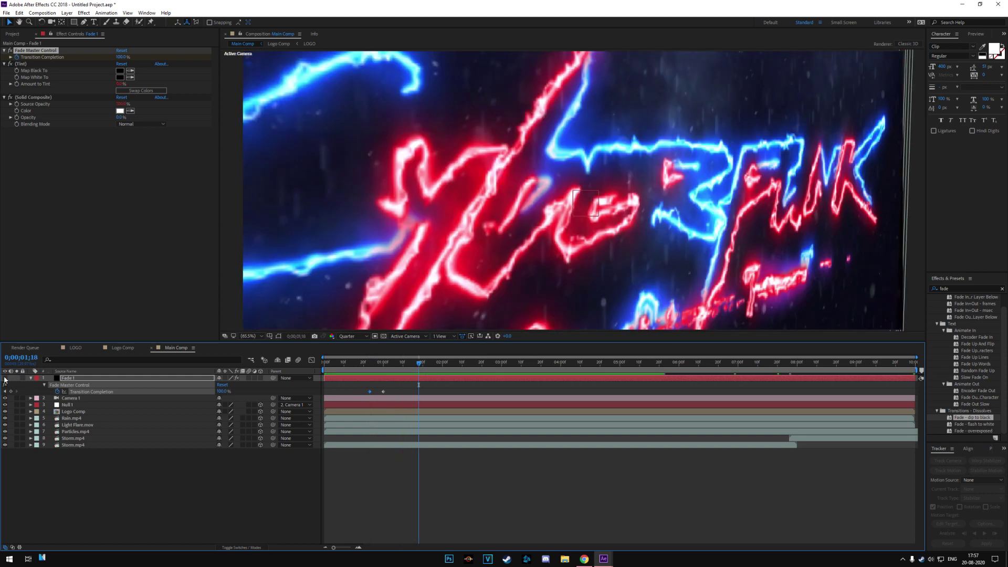
{"action": "left_click", "coordinate": [4, 378]}
{"action": "left_click", "coordinate": [4, 378]}
{"action": "left_click", "coordinate": [4, 378]}
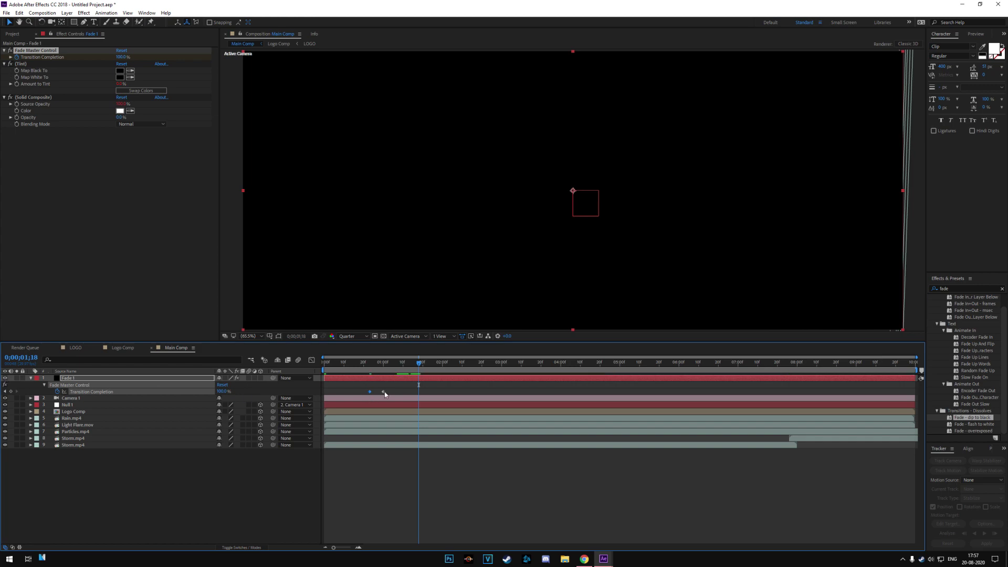
{"action": "left_click_drag", "start_coordinate": [412, 394], "coordinate": [419, 398]}
{"action": "key", "text": "space"}
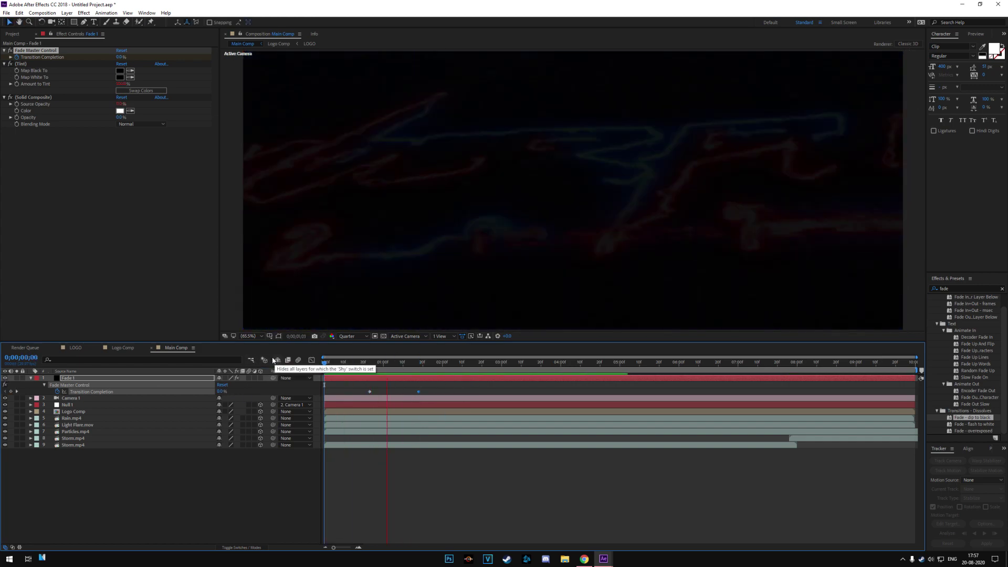
- Move Fade 1's last Transition Completion keyframe to 0;00;01;15, reveal the camera's keyframes, and go to those at 0;00;01;05
{"action": "left_click", "coordinate": [370, 363]}
{"action": "left_click_drag", "start_coordinate": [375, 370], "coordinate": [394, 371]}
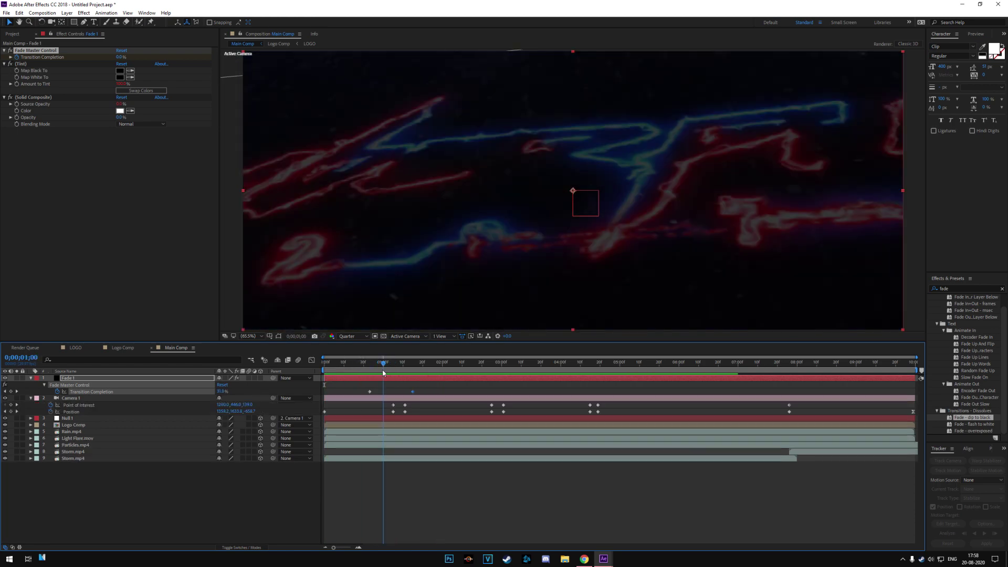
{"action": "left_click_drag", "start_coordinate": [384, 373], "coordinate": [393, 373]}
{"action": "left_click", "coordinate": [392, 406]}
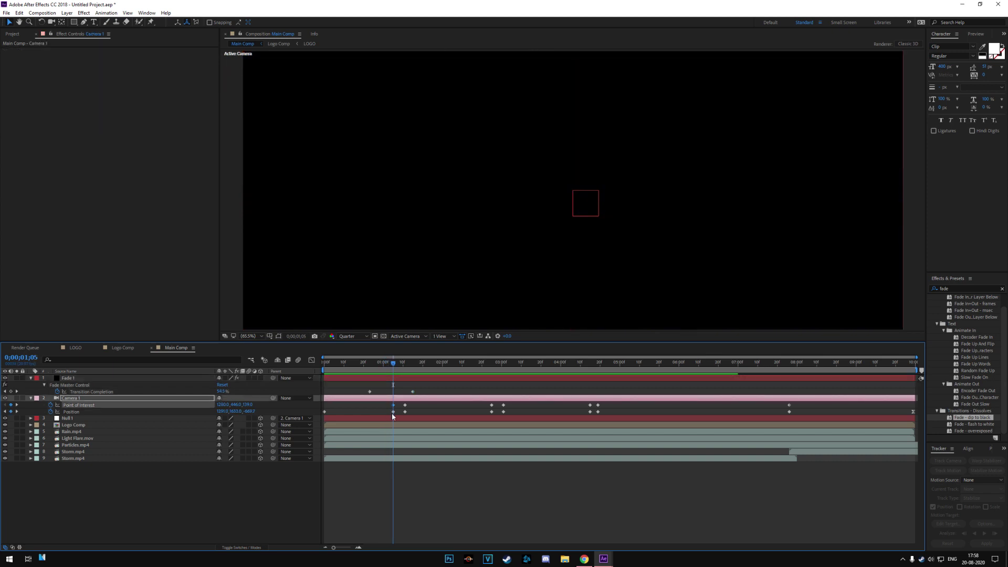
{"action": "left_click", "coordinate": [393, 413]}
- Split the Fade 1 layer at 0;00;01;05 and delete its later part
{"action": "left_click", "coordinate": [86, 385]}
{"action": "left_click", "coordinate": [86, 379]}
{"action": "left_click", "coordinate": [20, 12]}
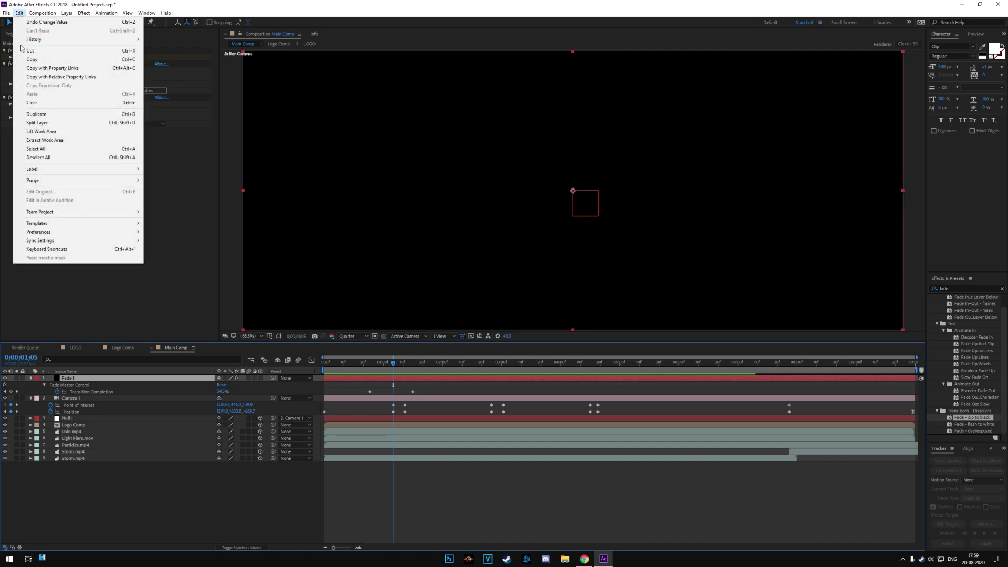
{"action": "left_click", "coordinate": [53, 121]}
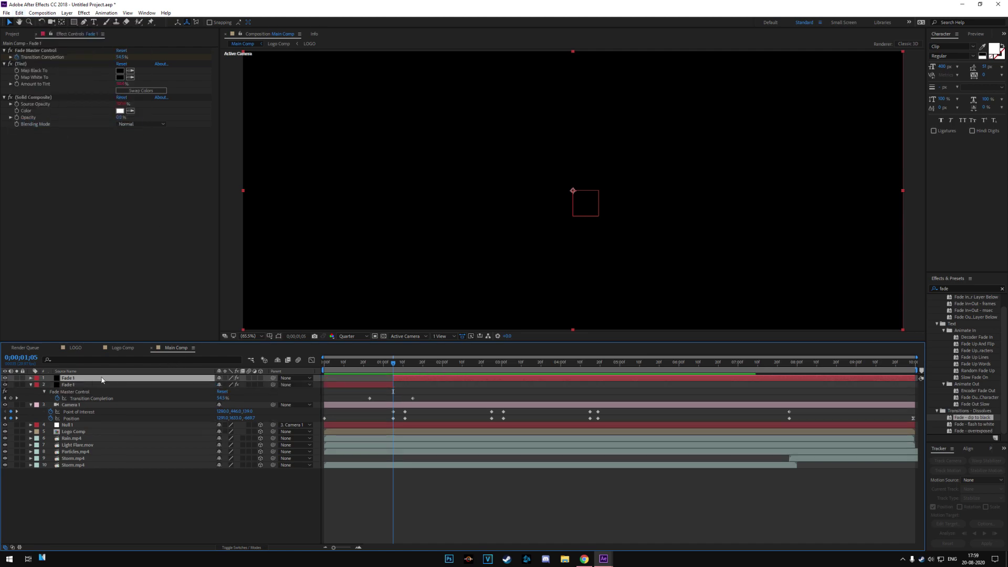
{"action": "key", "text": "Delete"}
{"action": "mouse_move", "coordinate": [393, 373]}
{"action": "left_mouse_down"}
{"action": "mouse_move", "coordinate": [338, 374]}
{"action": "mouse_move", "coordinate": [393, 374]}
{"action": "left_mouse_up"}
{"action": "left_click", "coordinate": [48, 379]}
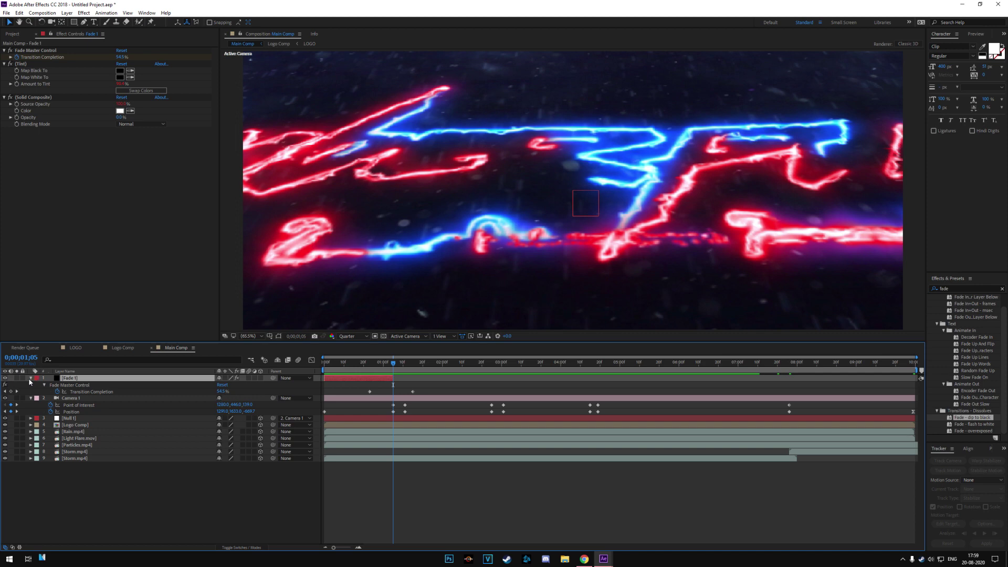
- Create a black solid named "Fade 2" and apply the "Fade - dip to black" preset to it at 0;00;01;05
{"action": "right_click", "coordinate": [149, 470]}
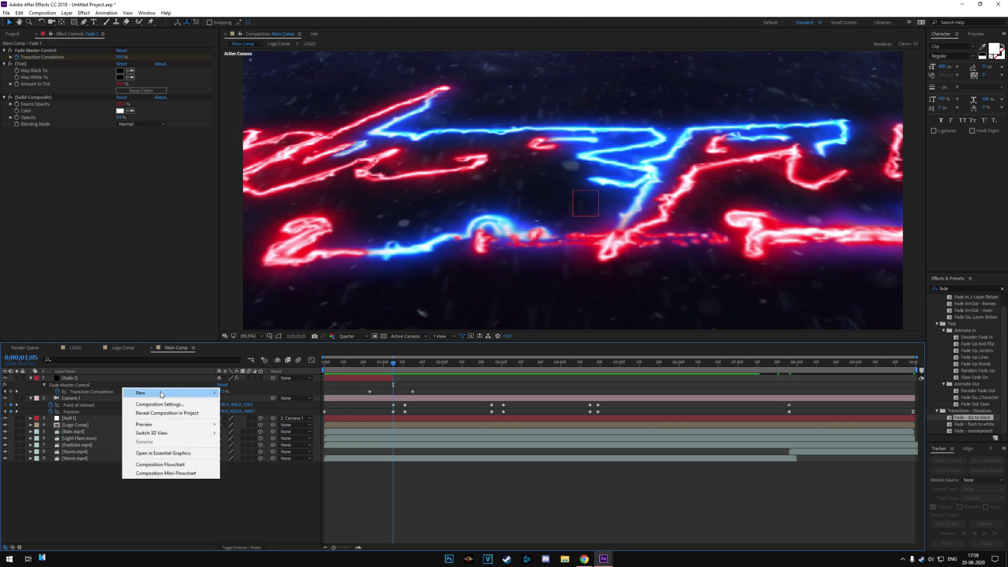
{"action": "mouse_move", "coordinate": [158, 393]}
{"action": "left_click", "coordinate": [247, 414]}
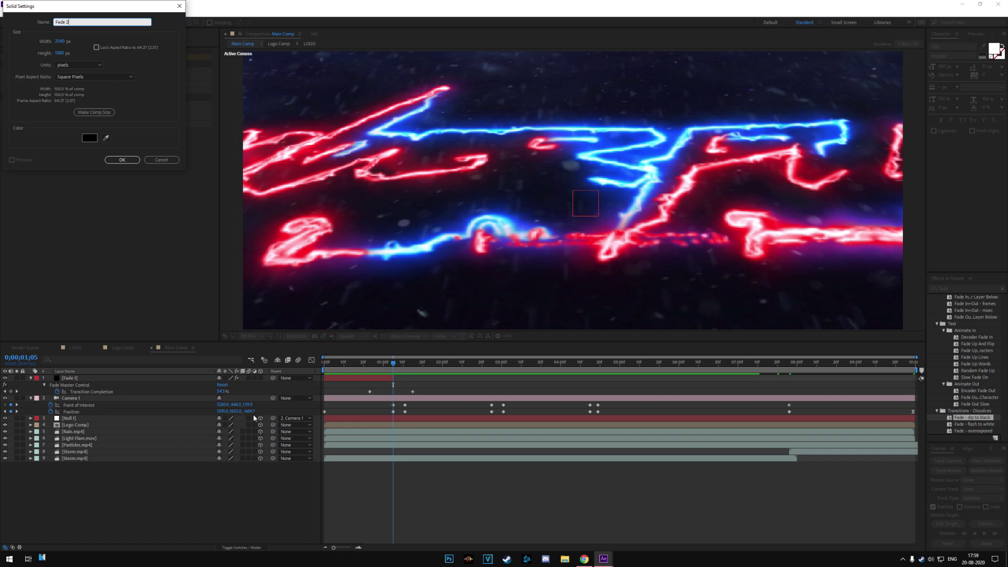
{"action": "left_click", "coordinate": [124, 161]}
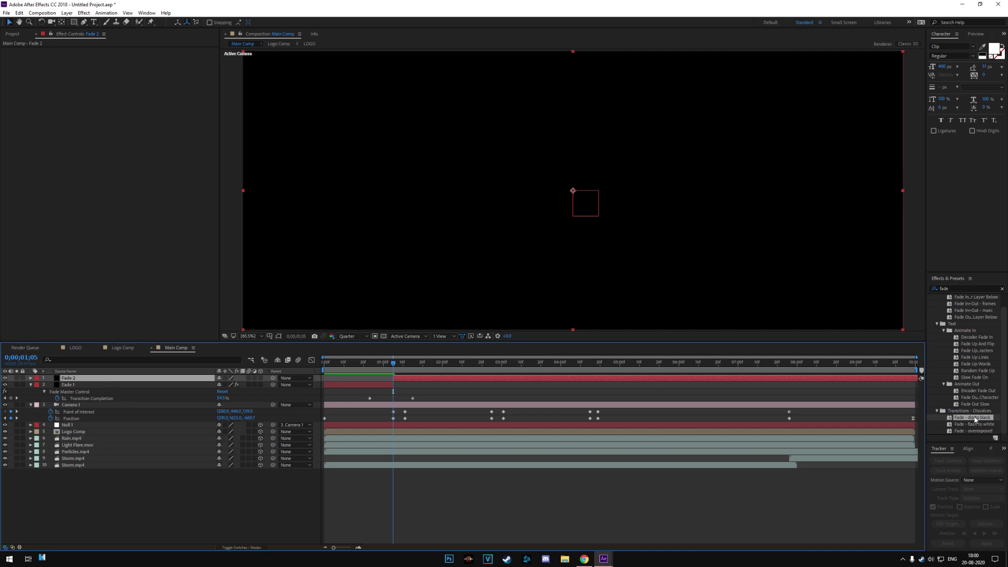
{"action": "left_click_drag", "start_coordinate": [977, 418], "coordinate": [72, 381]}
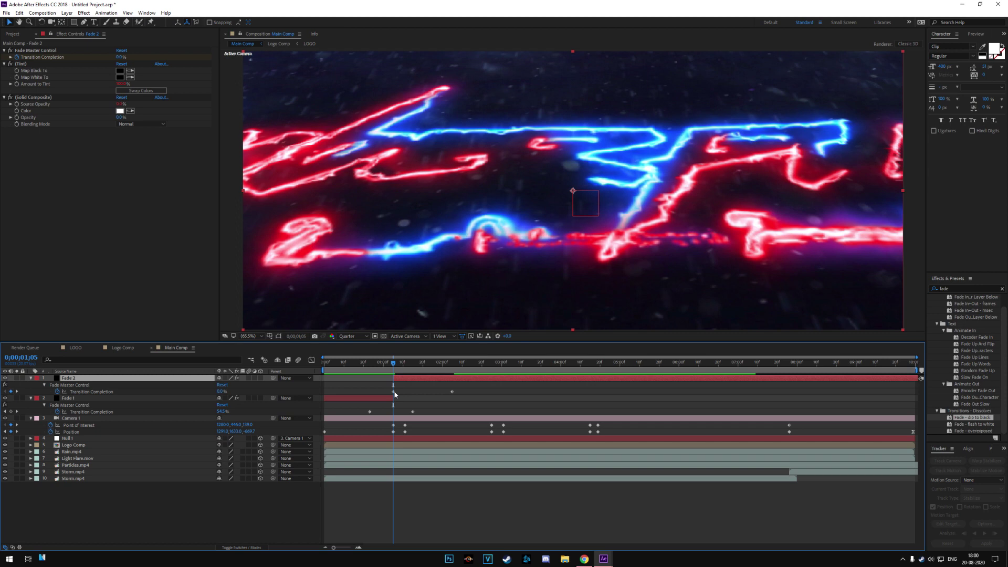
- Reverse Fade 2's Transition Completion keyframes, placing 100% at 0;00;01;05 and 0% at 0;00;01;25
{"action": "left_click_drag", "start_coordinate": [393, 391], "coordinate": [422, 395]}
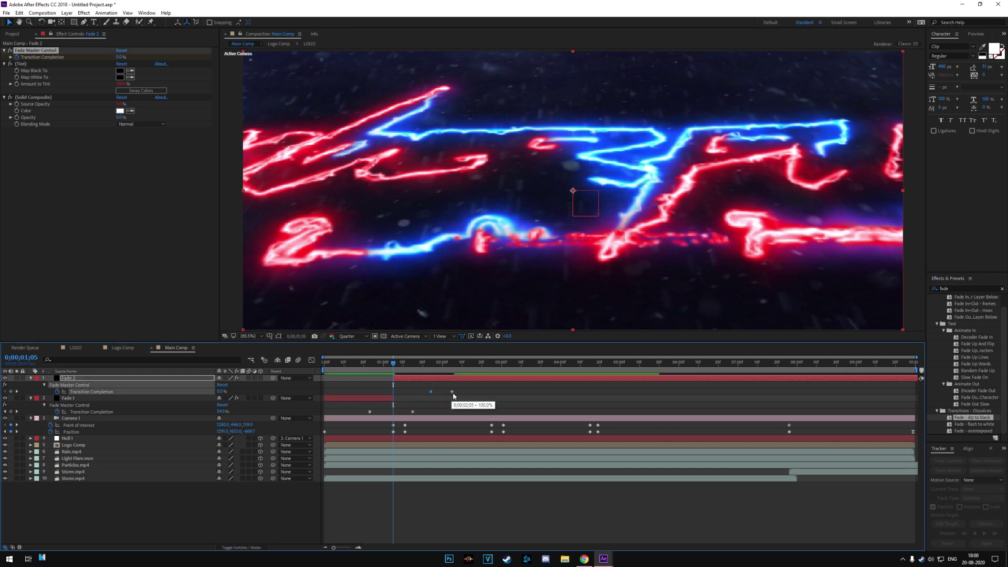
{"action": "left_click_drag", "start_coordinate": [453, 394], "coordinate": [433, 369]}
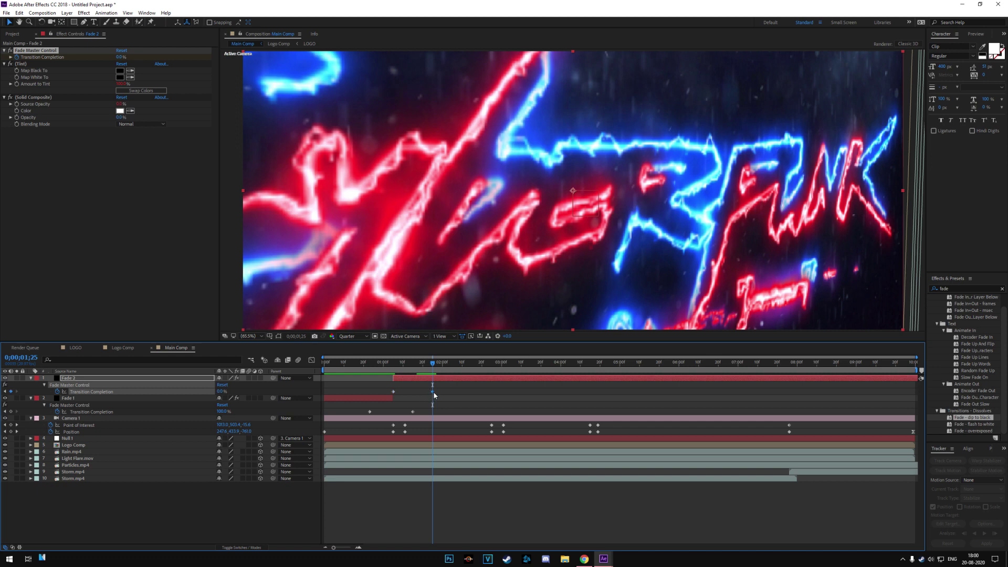
{"action": "left_click_drag", "start_coordinate": [395, 371], "coordinate": [395, 372]}
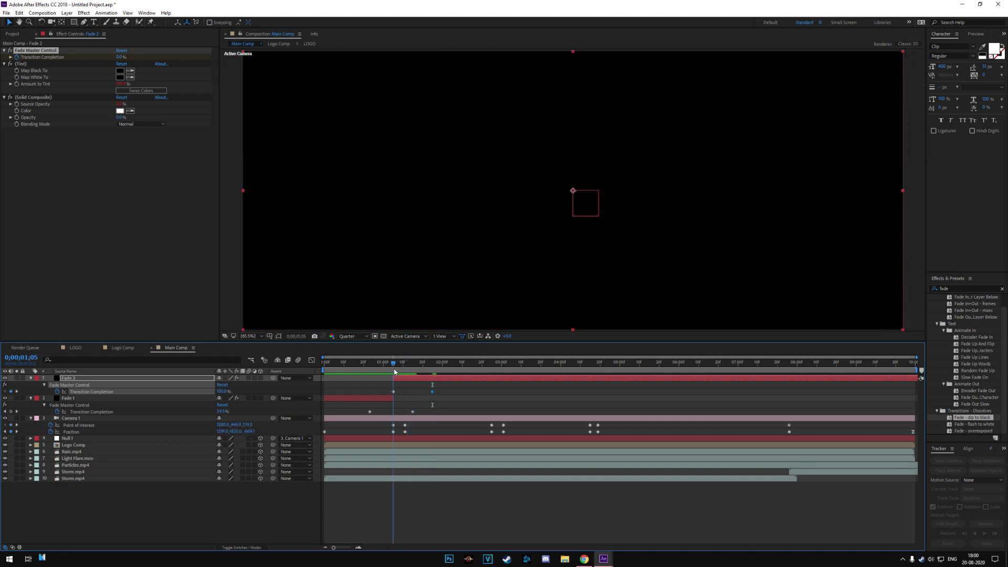
- Add Solid Composite Opacity keyframes to Fade 2 at 0;00;01;05 and 0;00;01;15, and expose them in the timeline
{"action": "left_click", "coordinate": [18, 123]}
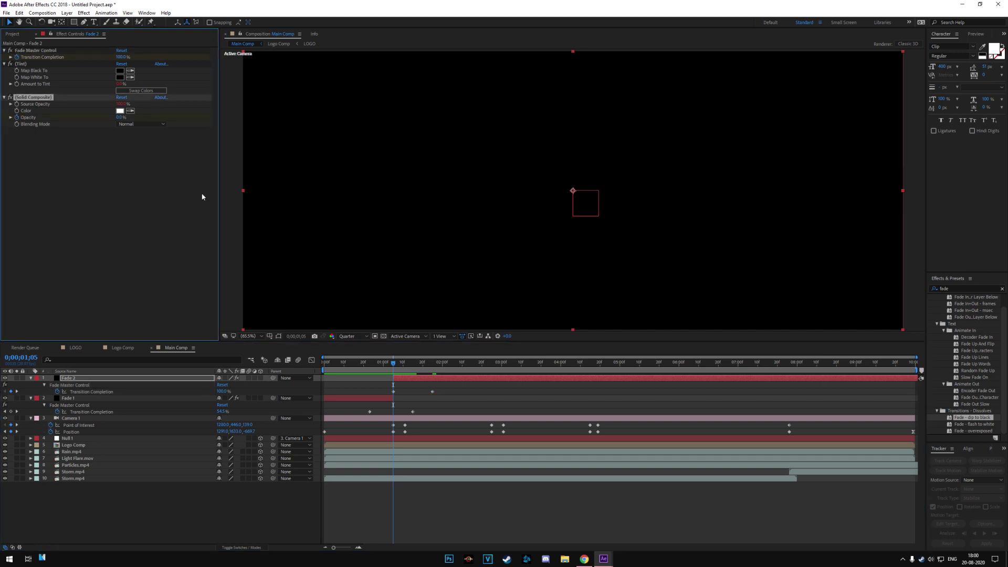
{"action": "left_click_drag", "start_coordinate": [414, 363], "coordinate": [379, 370]}
{"action": "left_click", "coordinate": [85, 380]}
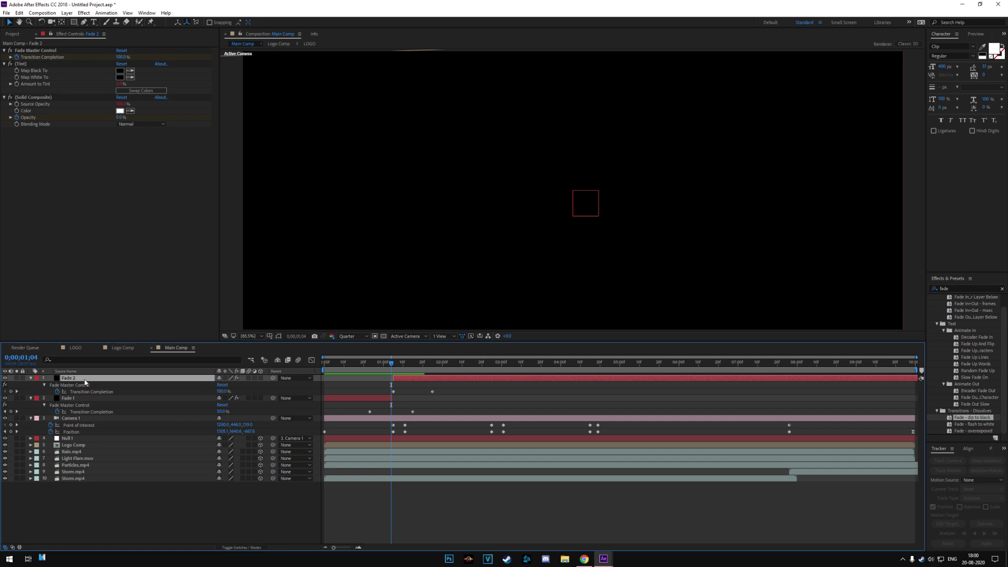
{"action": "key", "text": "u"}
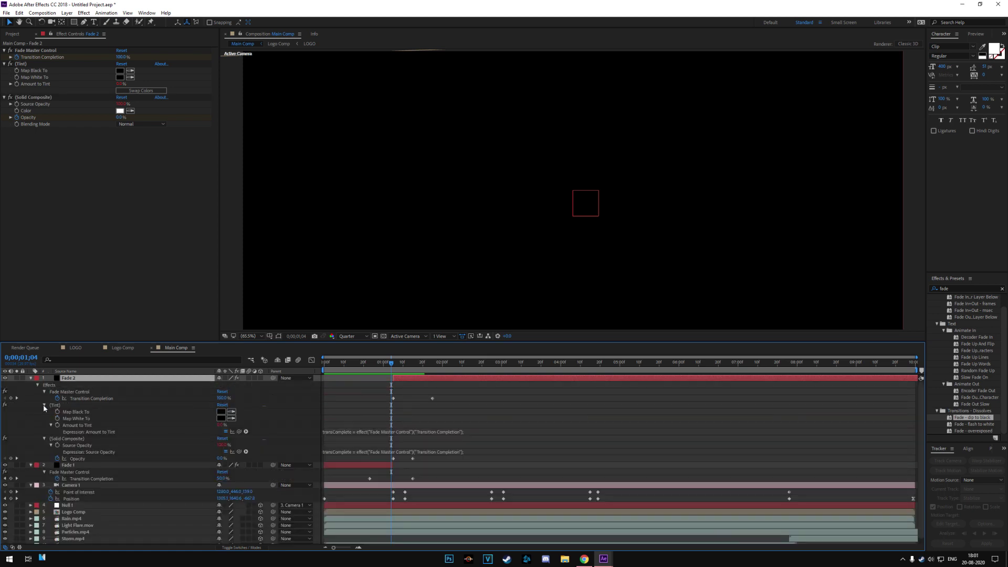
{"action": "left_click", "coordinate": [44, 406]}
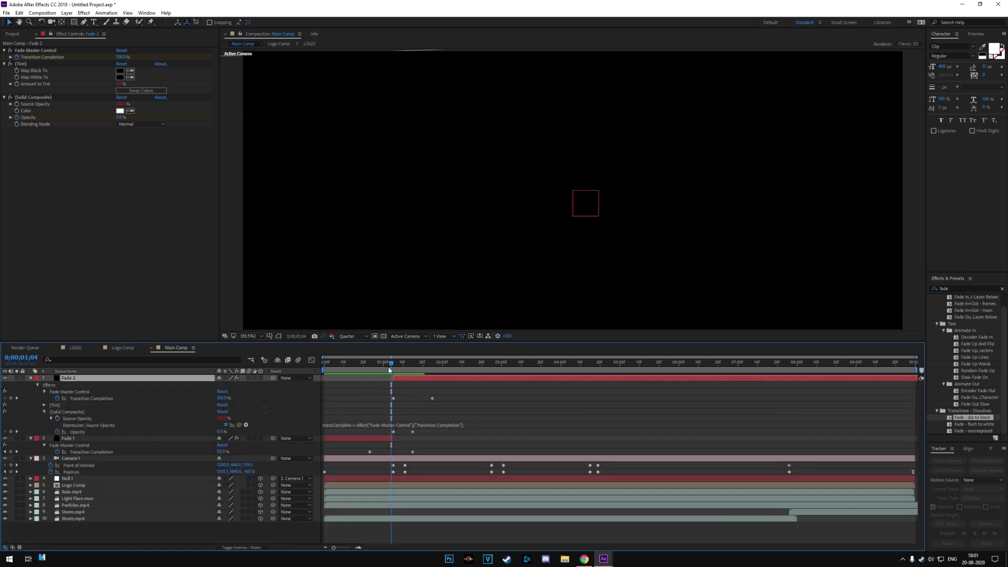
{"action": "left_click", "coordinate": [51, 418]}
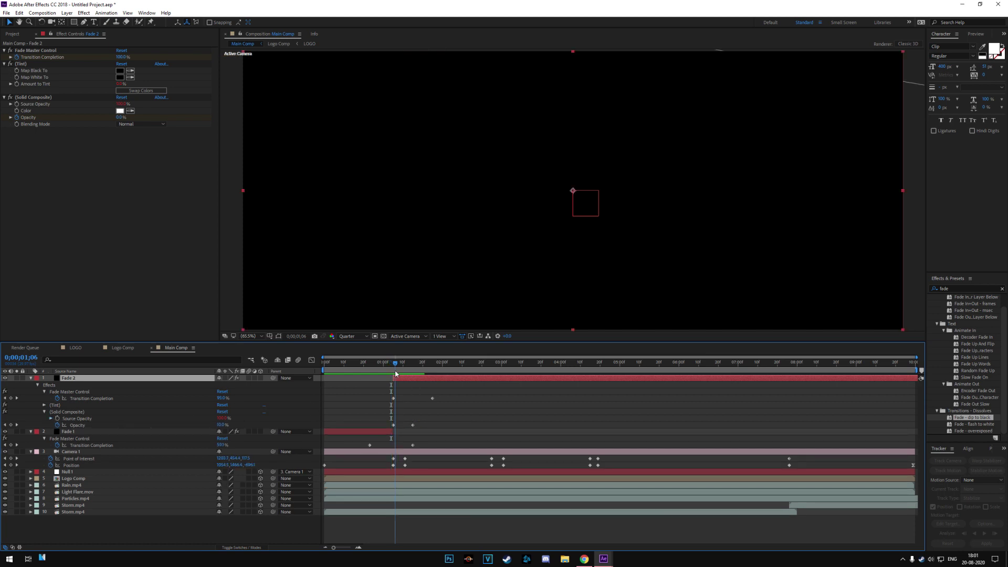
- Set Fade 2's Solid Composite Opacity to 100% at 0;00;01;05 and 0% at 0;00;01;15, and shift the camera keyframes at 0;00;01;05 slightly later
{"action": "left_click", "coordinate": [393, 426]}
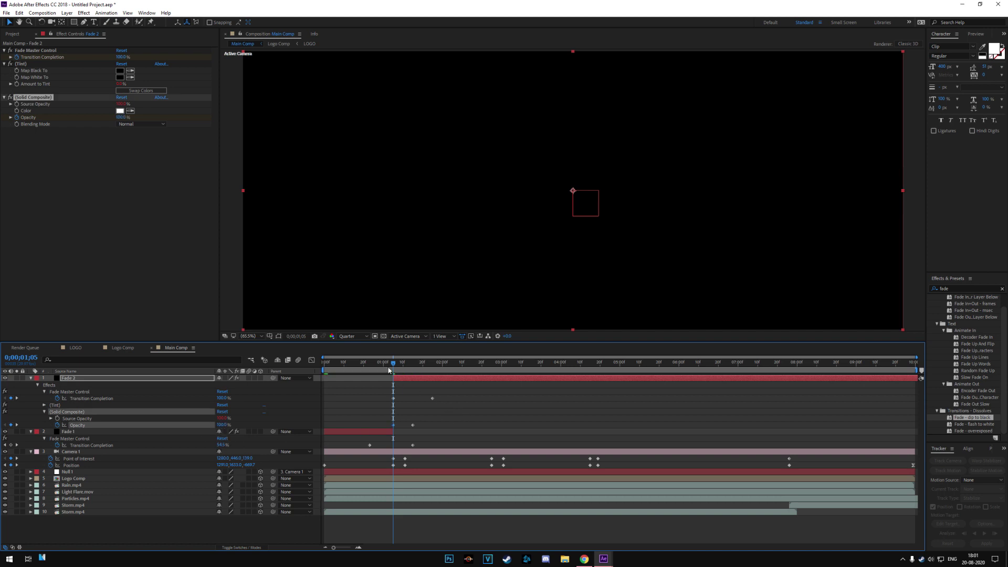
{"action": "left_click_drag", "start_coordinate": [389, 370], "coordinate": [413, 368]}
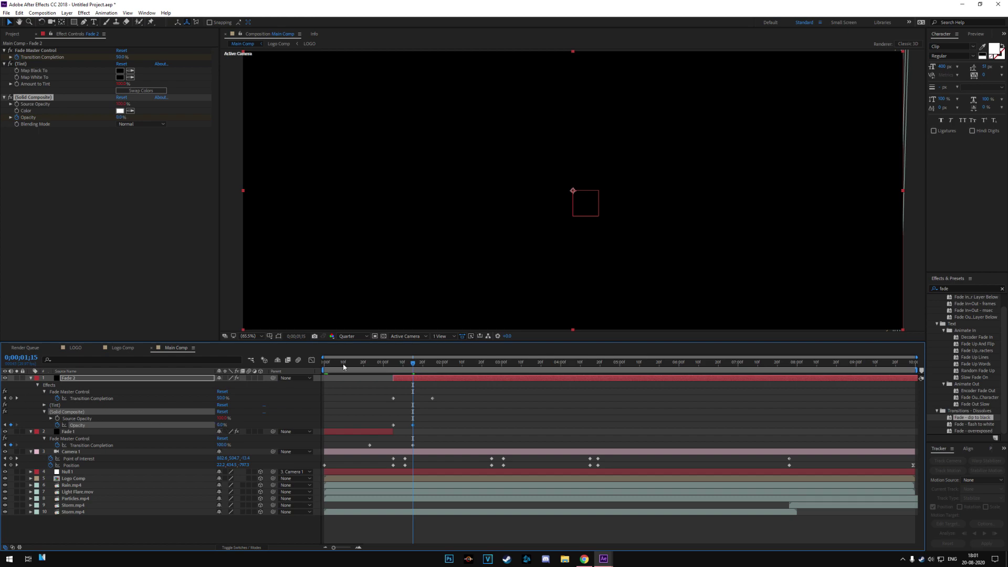
{"action": "left_click_drag", "start_coordinate": [384, 366], "coordinate": [425, 370]}
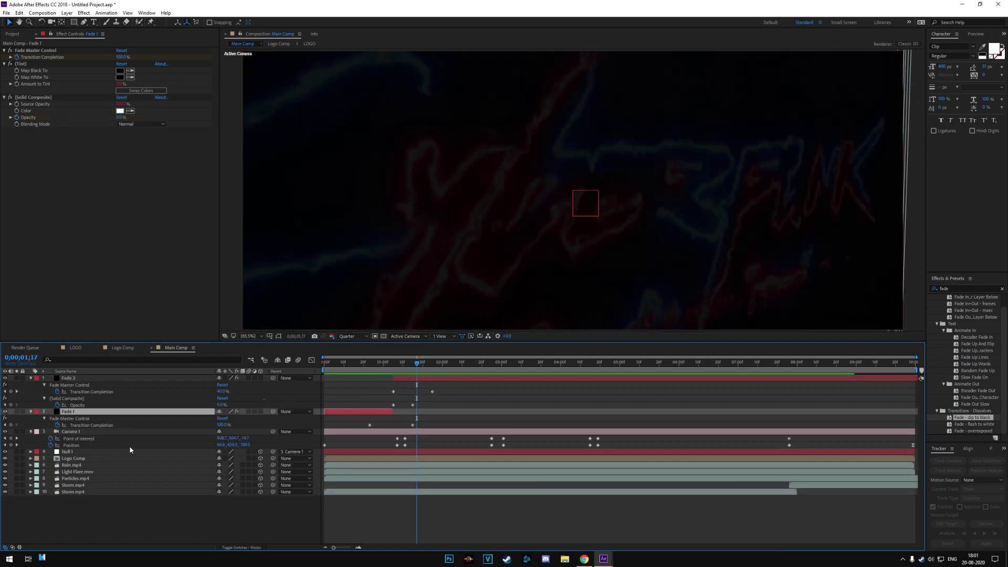
- Duplicate Fade 1, rename the copy "Fade 3", and place it at the top of the layer stack
{"action": "key", "text": "ctrl+d"}
{"action": "key", "text": "Return"}
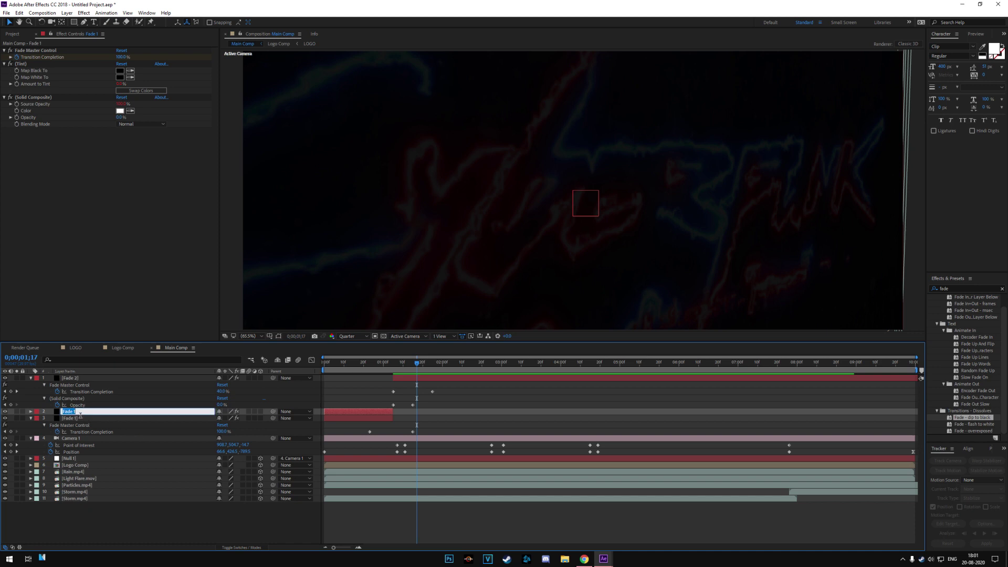
{"action": "type", "text": "Fade 3"}
{"action": "key", "text": "Return"}
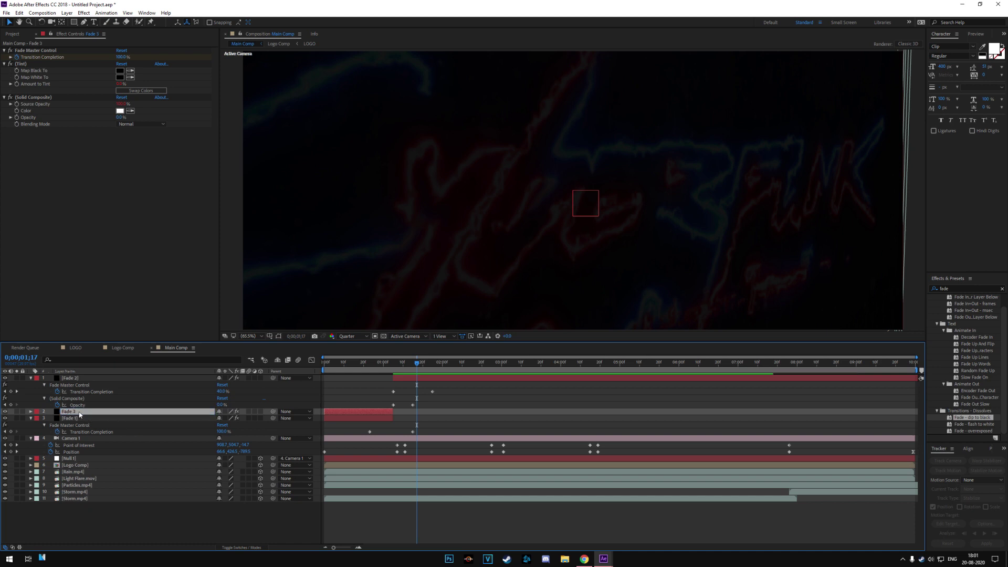
{"action": "left_click", "coordinate": [30, 418]}
{"action": "left_click_drag", "start_coordinate": [64, 414], "coordinate": [63, 375]}
{"action": "left_click", "coordinate": [30, 385]}
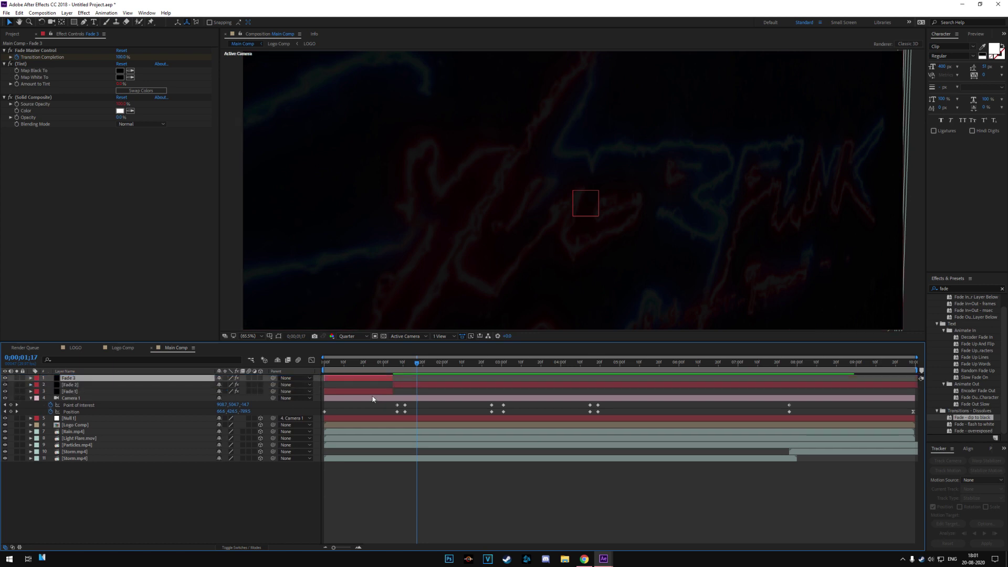
- Shift Fade 3 with its keyframes later and trim it to span the camera keyframes from 0;00;01;11 to 0;00;02;25
{"action": "key", "text": "u"}
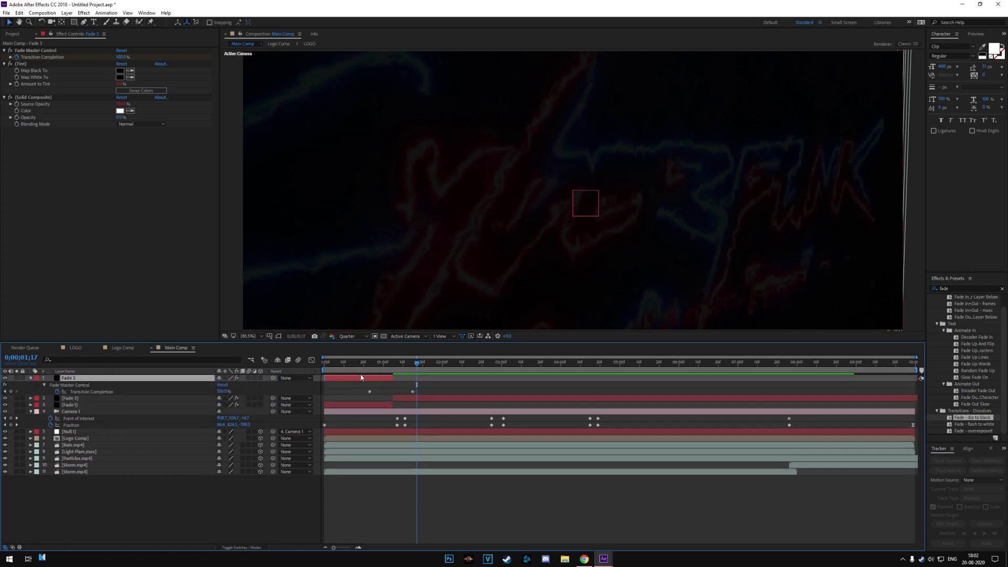
{"action": "left_click_drag", "start_coordinate": [365, 378], "coordinate": [426, 380]}
{"action": "left_click", "coordinate": [407, 371]}
{"action": "left_click", "coordinate": [408, 412]}
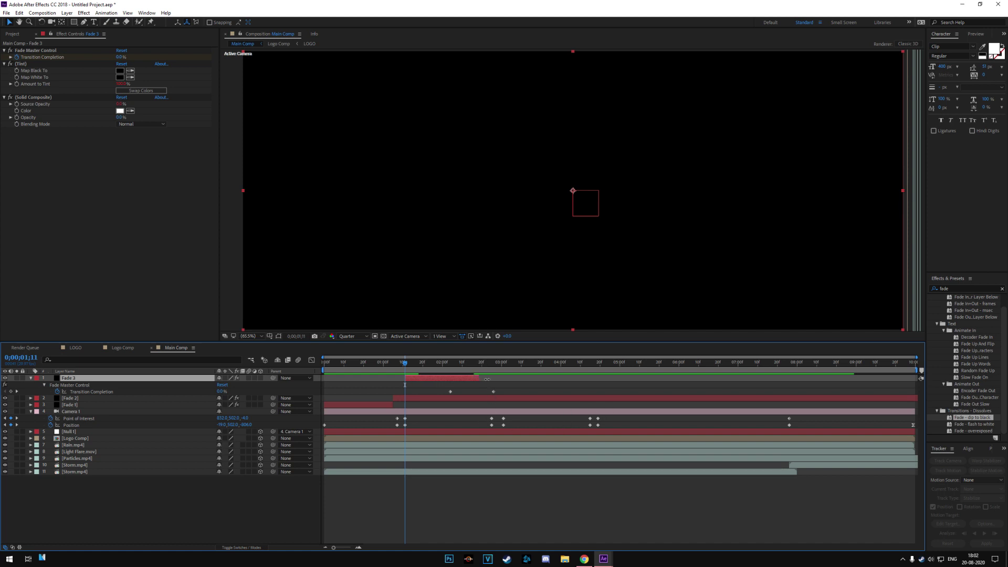
{"action": "left_click", "coordinate": [491, 362]}
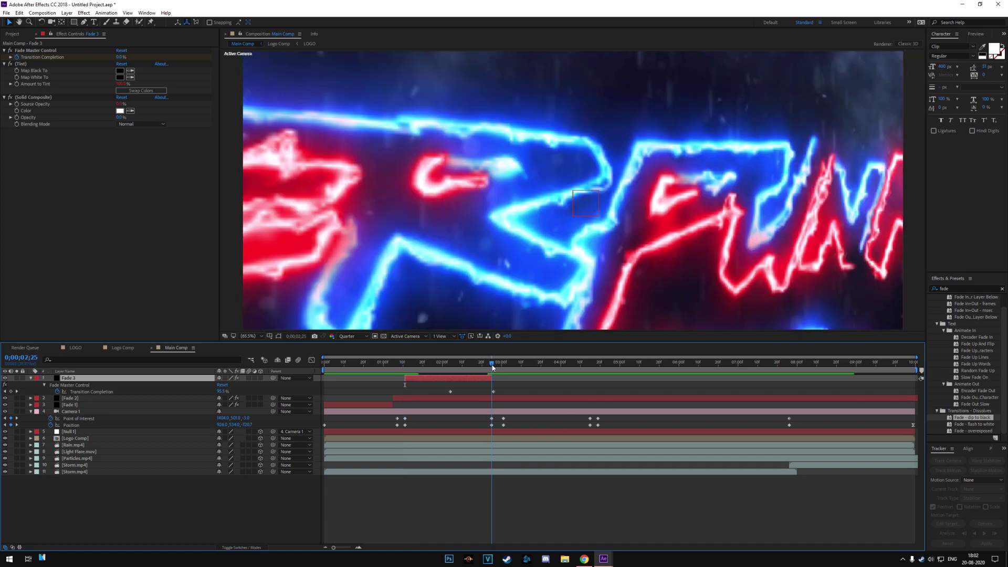
{"action": "left_click_drag", "start_coordinate": [405, 366], "coordinate": [475, 373]}
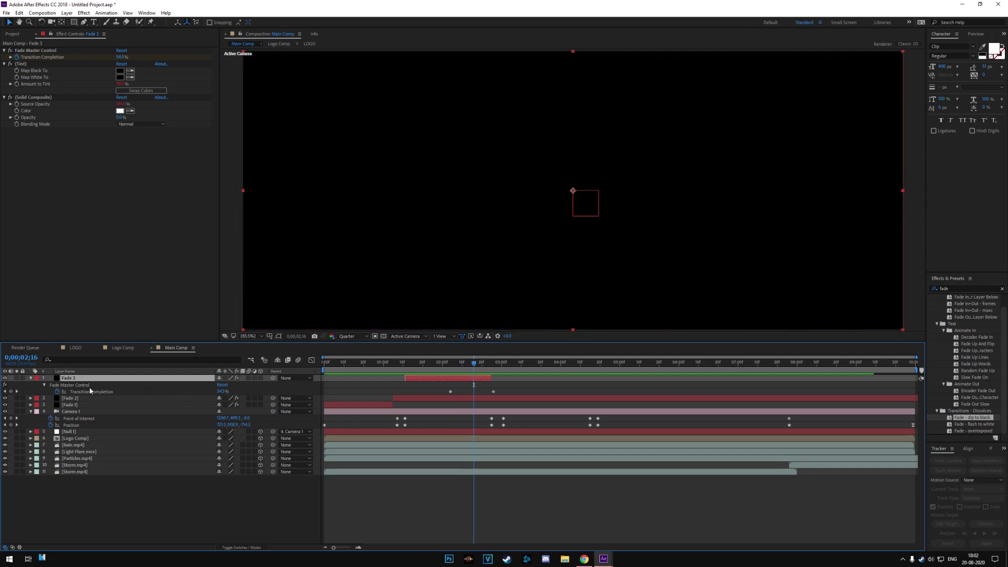
- Duplicate Fade 2 and rename the copy "Fade 4"
{"action": "left_click", "coordinate": [77, 400]}
{"action": "key", "text": "ctrl+d"}
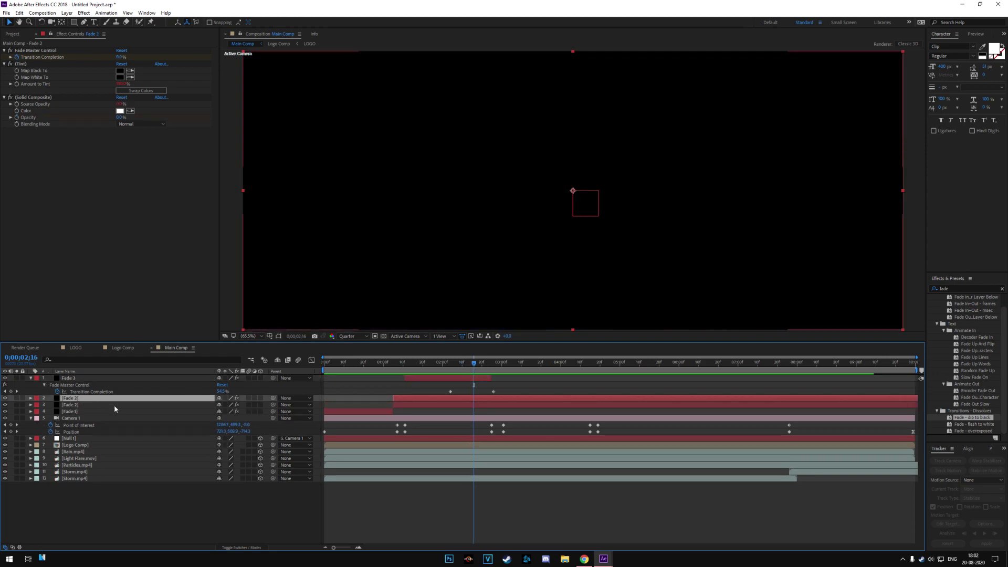
{"action": "key", "text": "Return"}
{"action": "key", "text": "BackSpace"}
{"action": "type", "text": "4"}
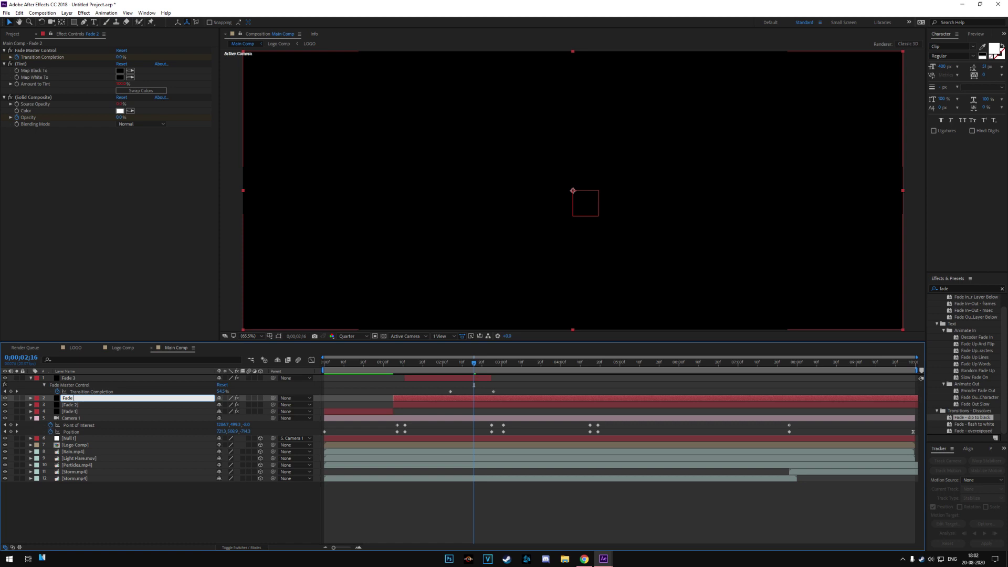
{"action": "key", "text": "Return"}
- Move Fade 4 to the top of the layer stack and reveal its keyframes
{"action": "left_click_drag", "start_coordinate": [94, 399], "coordinate": [120, 377]}
{"action": "left_click", "coordinate": [30, 385]}
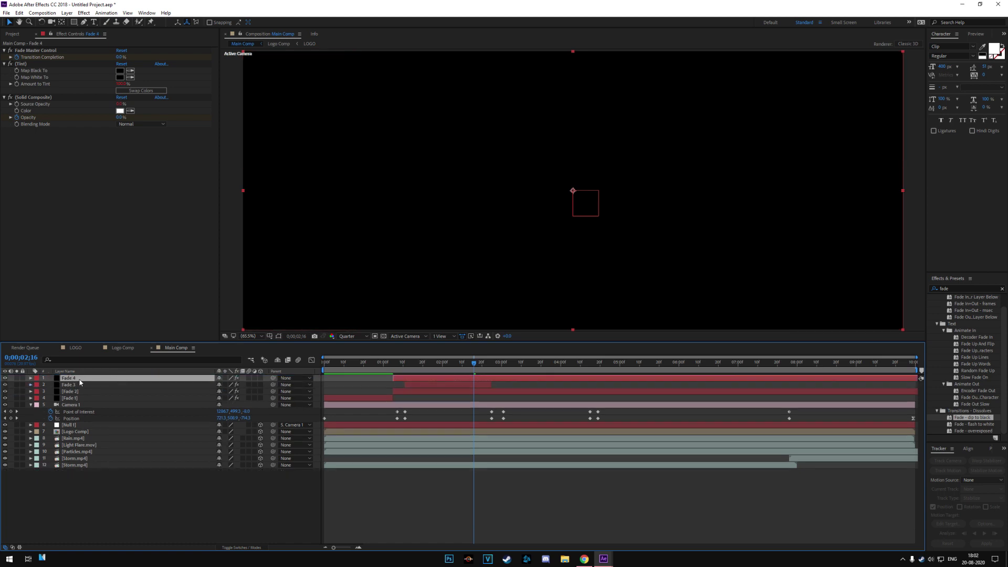
{"action": "key", "text": "u"}
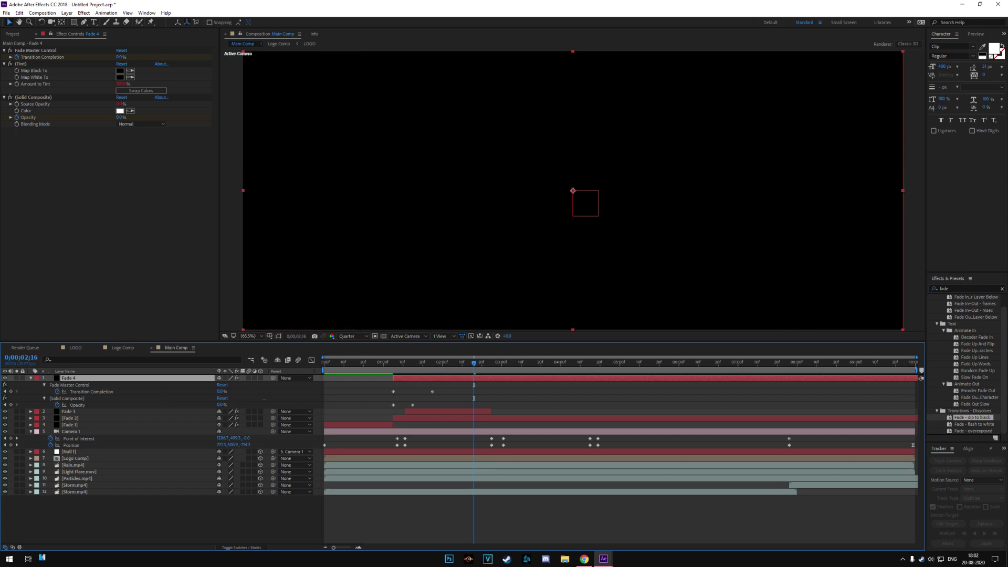
- Shift Fade 4 with its keyframes later so it starts at 0;00;02;24, where Fade 3 ends, and preview the transition
{"action": "left_click_drag", "start_coordinate": [530, 387], "coordinate": [544, 386]}
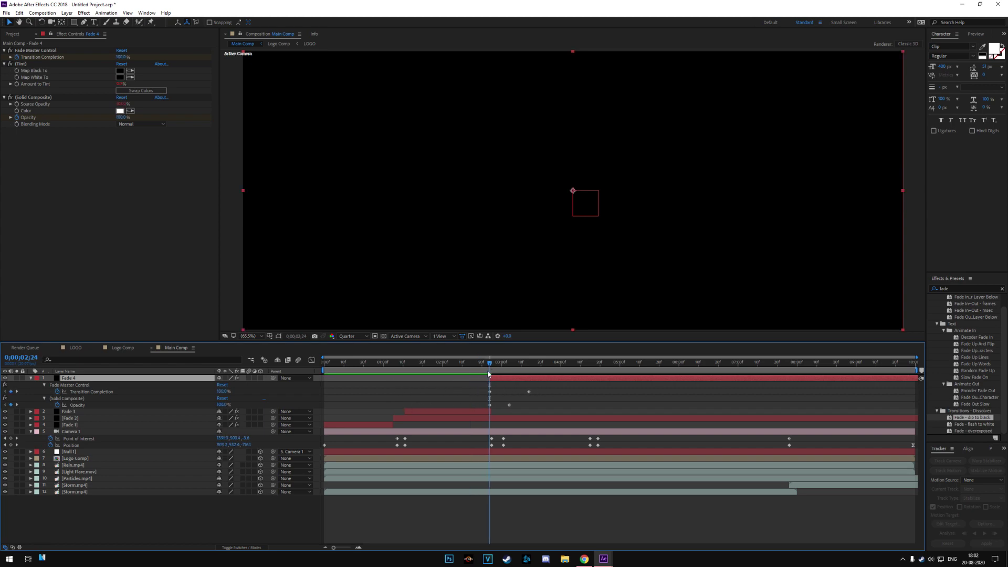
{"action": "left_click_drag", "start_coordinate": [488, 374], "coordinate": [455, 375]}
{"action": "key", "text": "space"}
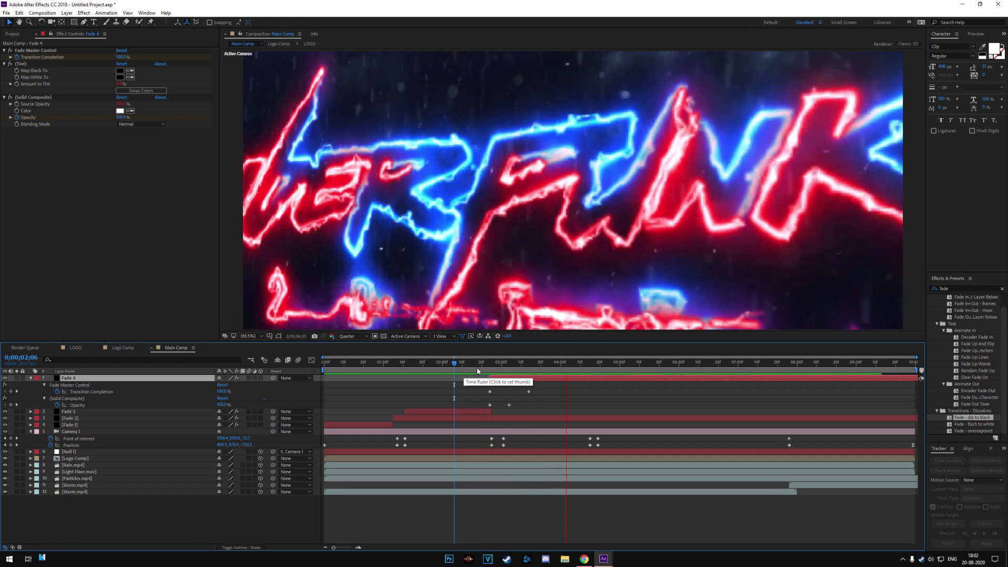
{"action": "left_click_drag", "start_coordinate": [498, 372], "coordinate": [521, 374]}
{"action": "key", "text": "space"}
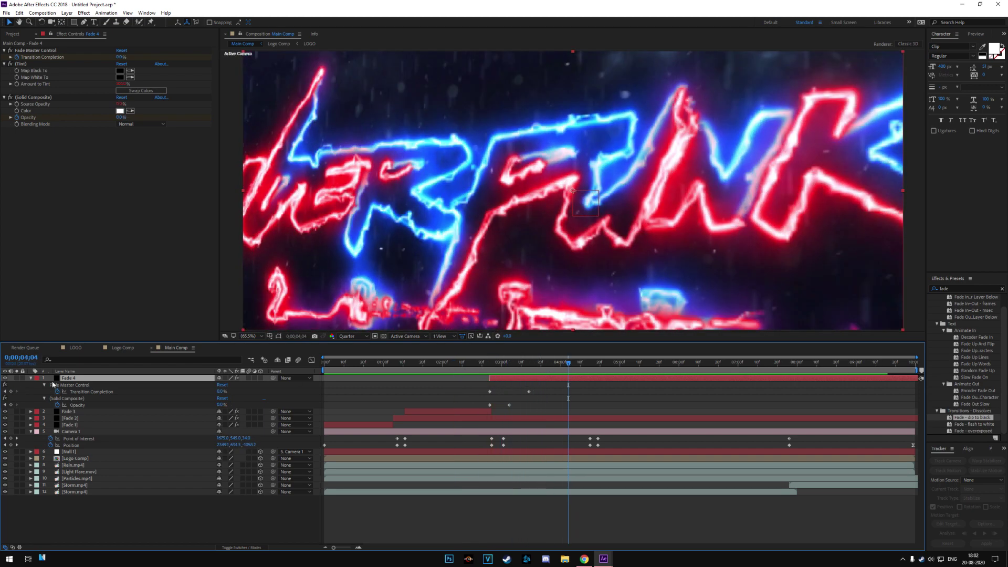
- Duplicate Fade 3, place the copy at the top of the layer stack, and start it at the camera keyframe at 0;00;04;15
{"action": "left_click", "coordinate": [31, 378]}
{"action": "left_click", "coordinate": [80, 385]}
{"action": "key", "text": "ctrl+d"}
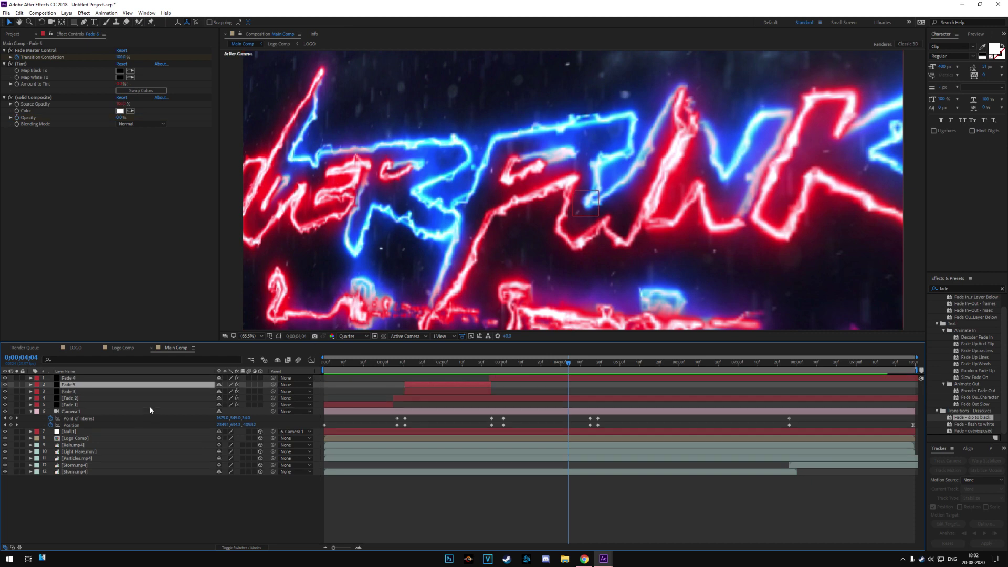
{"action": "left_click_drag", "start_coordinate": [88, 386], "coordinate": [103, 377]}
{"action": "key", "text": "k"}
{"action": "key", "text": "["}
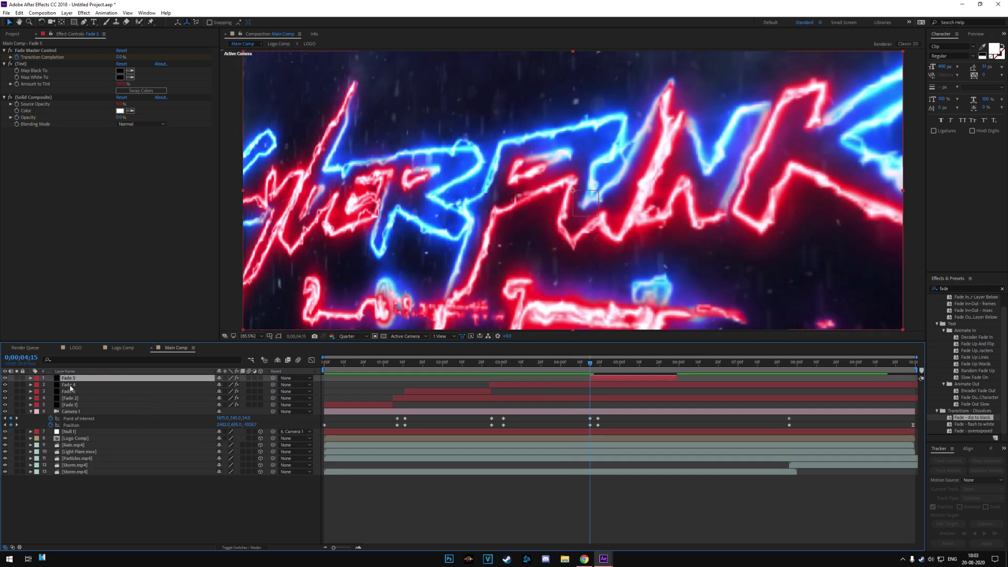
- Duplicate Fade 4, place the copy at the top of the layer stack, and shift it later to the camera keyframes around 0;00;04;15
{"action": "left_click", "coordinate": [69, 385]}
{"action": "key", "text": "ctrl+d"}
{"action": "left_click_drag", "start_coordinate": [83, 385], "coordinate": [93, 377]}
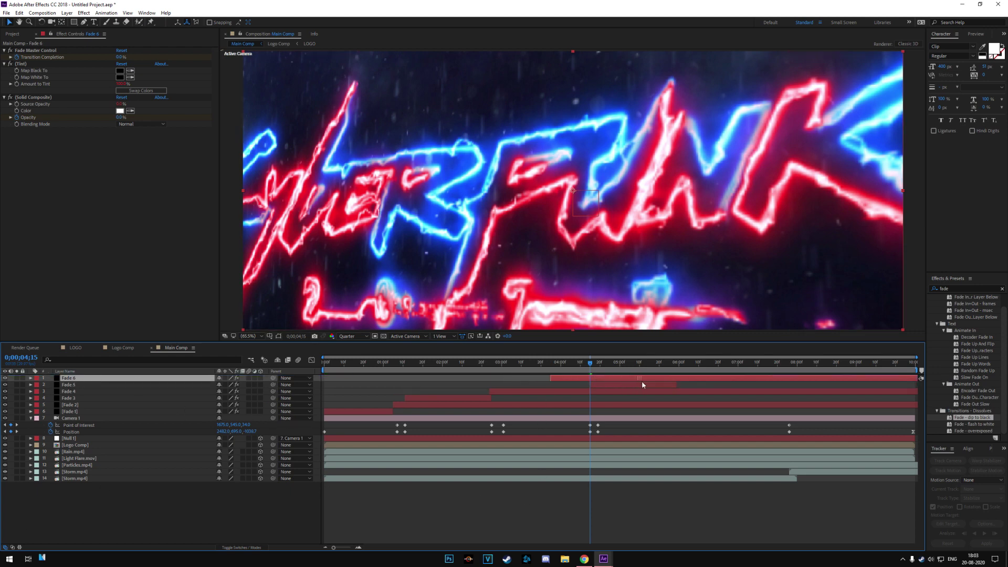
{"action": "left_click_drag", "start_coordinate": [642, 382], "coordinate": [671, 384]}
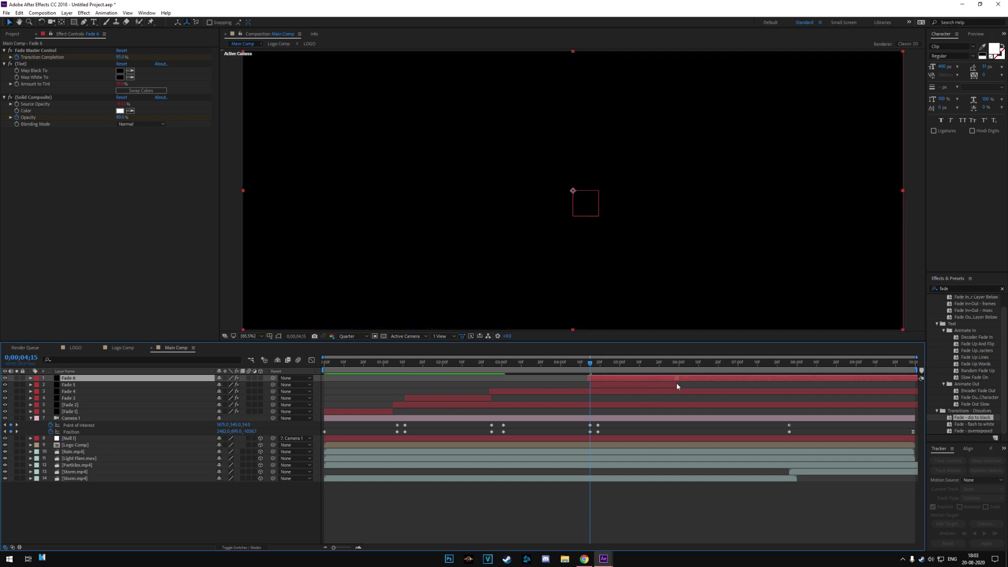
{"action": "left_click_drag", "start_coordinate": [676, 383], "coordinate": [685, 382]}
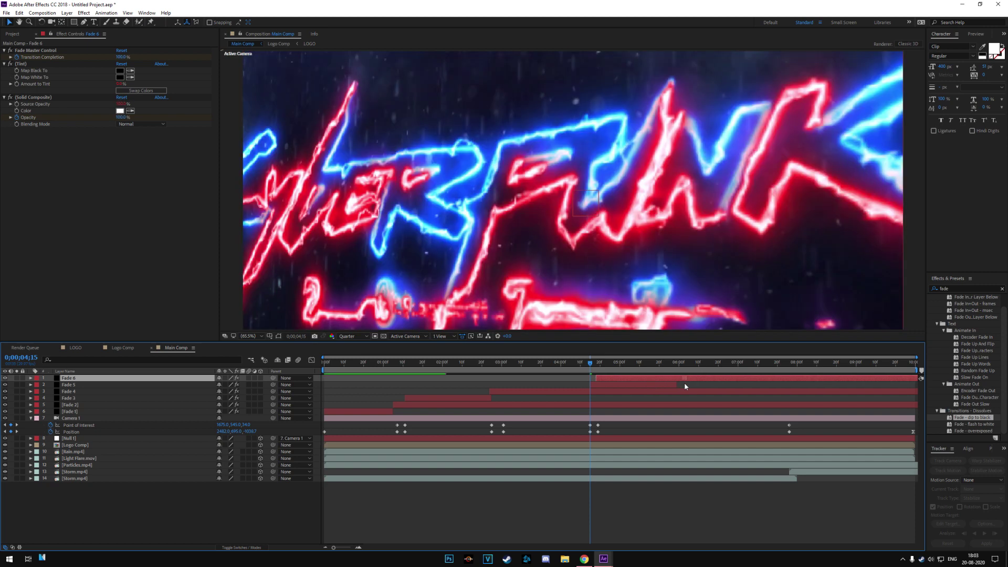
{"action": "left_click", "coordinate": [600, 367]}
{"action": "left_click_drag", "start_coordinate": [608, 379], "coordinate": [502, 372]}
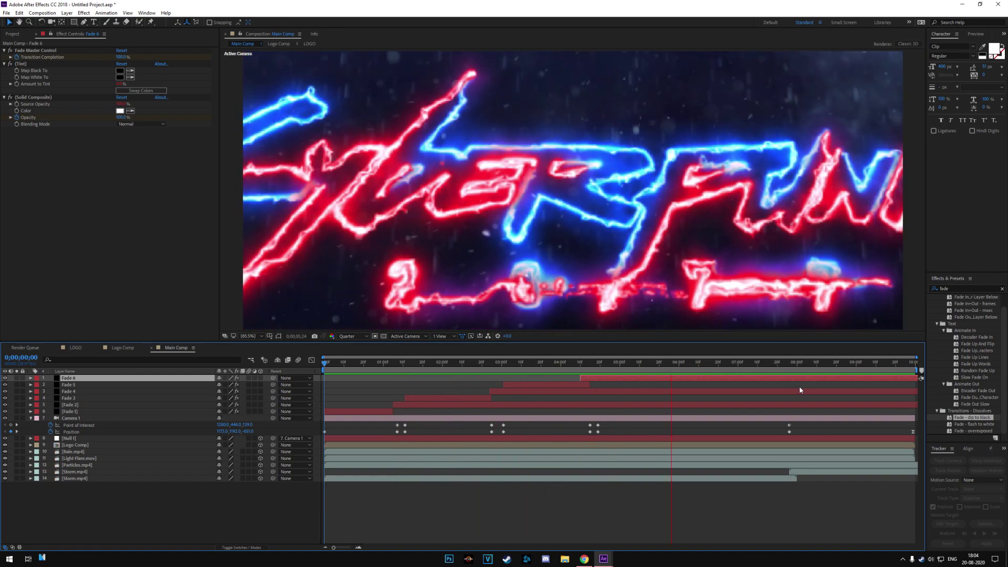
{"action": "left_click", "coordinate": [581, 363]}
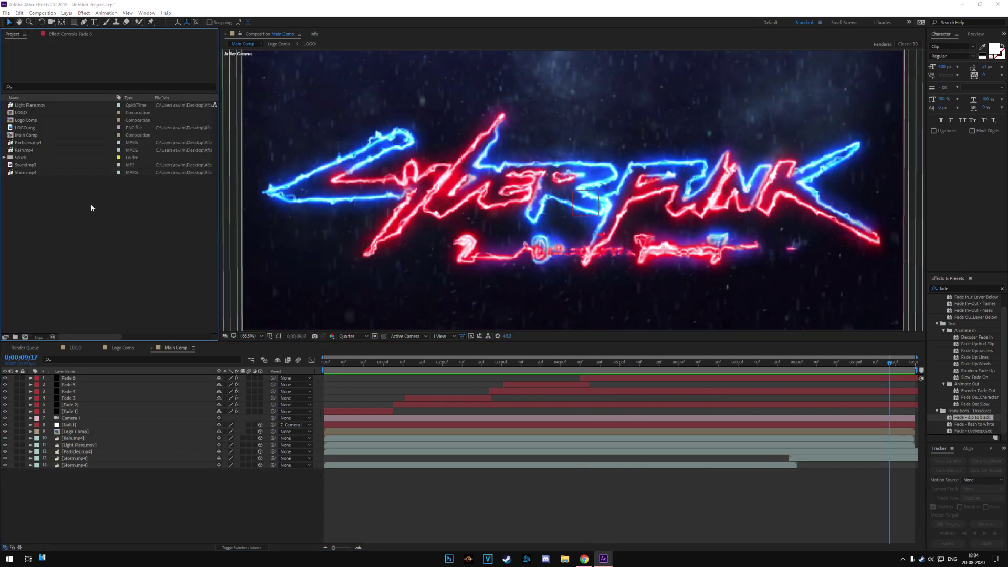
- Import all five super-lightning clips from the Lightning From Footagecrate folder
{"action": "double_click", "coordinate": [91, 204]}
{"action": "double_click", "coordinate": [113, 92]}
{"action": "left_click_drag", "start_coordinate": [84, 124], "coordinate": [401, 51]}
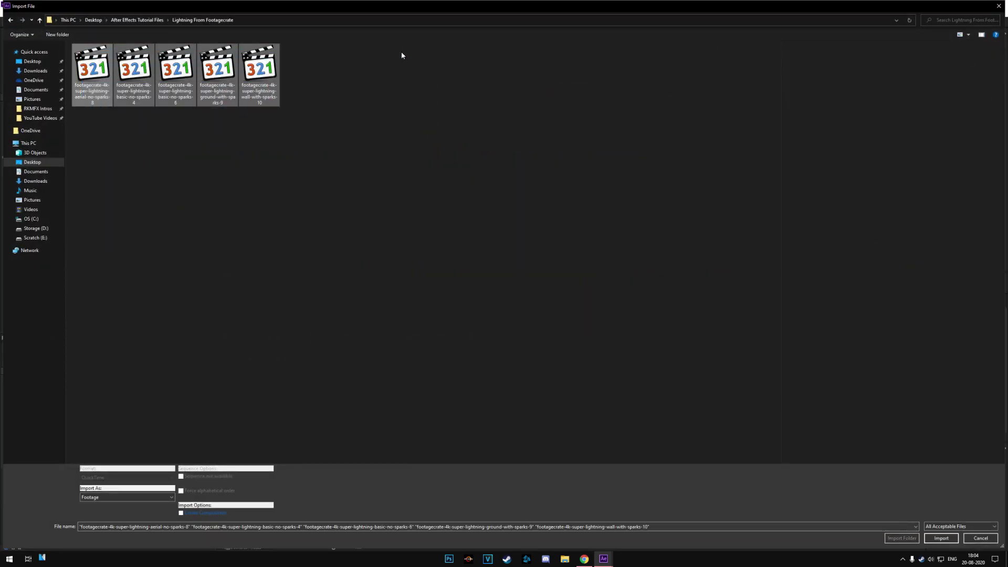
{"action": "key", "text": "Return"}
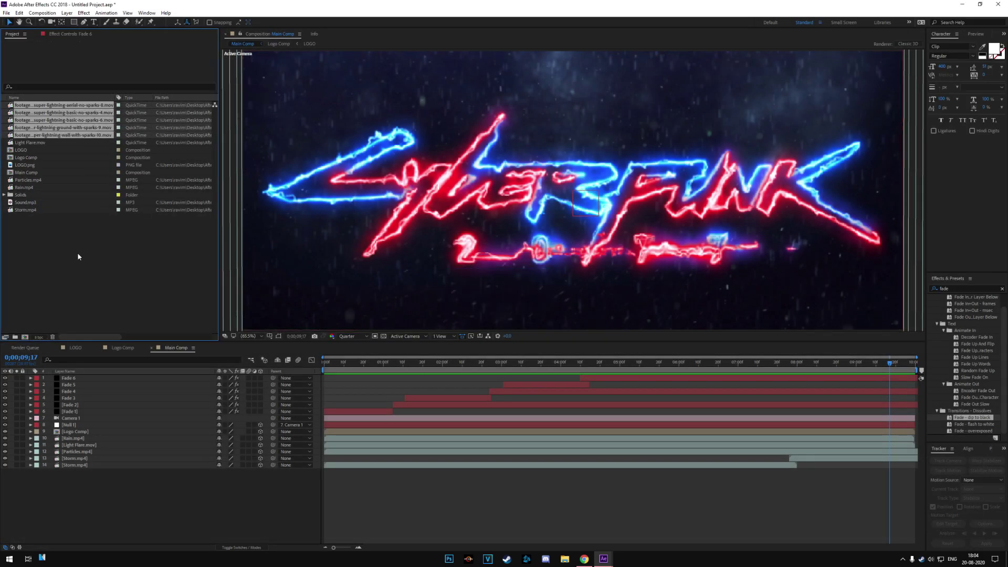
{"action": "left_click", "coordinate": [78, 256]}
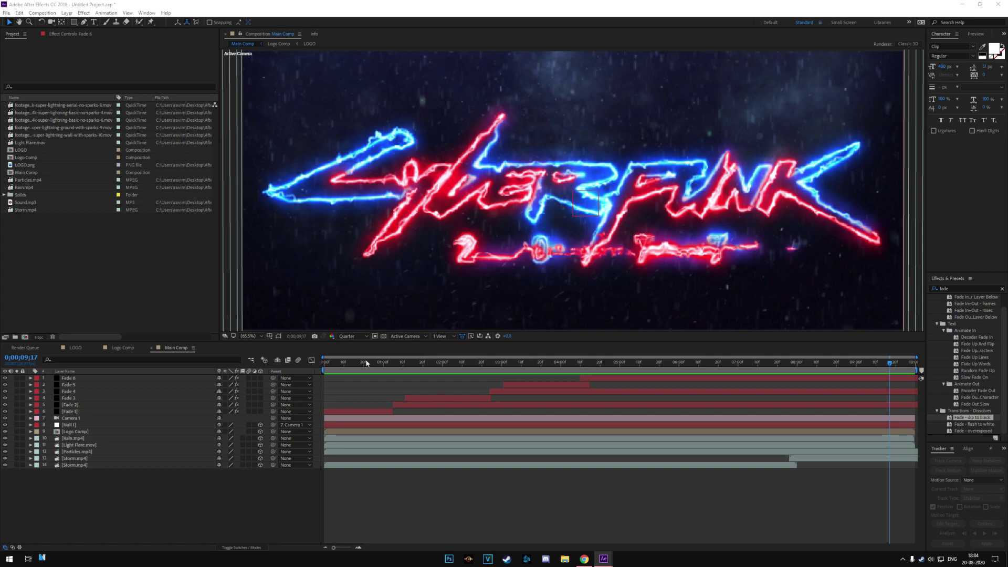
- Add the basic-no-sparks-6 lightning clip below all layers in Main Comp, starting at 0;00;00;07
{"action": "left_click_drag", "start_coordinate": [367, 363], "coordinate": [339, 364]}
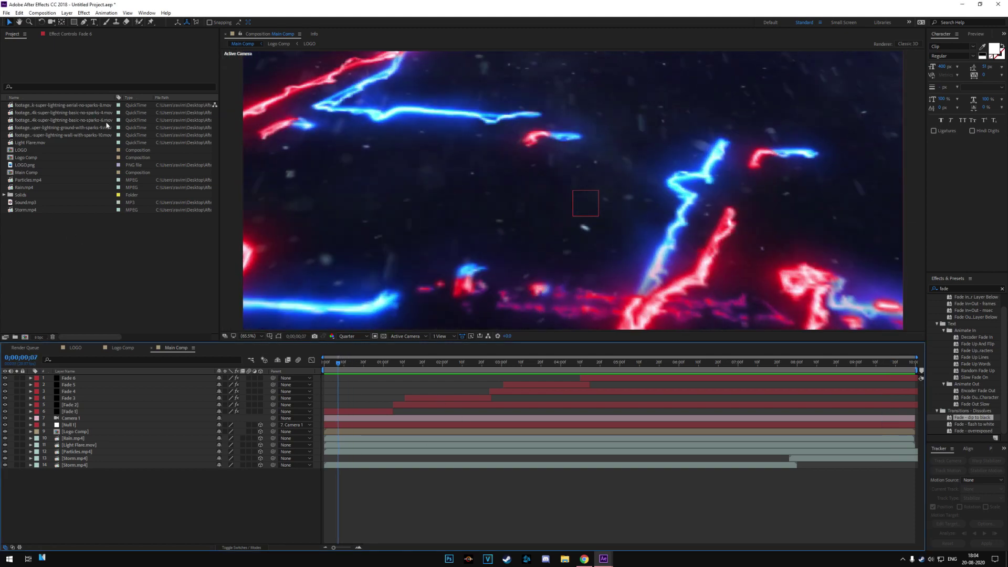
{"action": "left_click_drag", "start_coordinate": [107, 125], "coordinate": [266, 472]}
{"action": "left_click", "coordinate": [355, 367]}
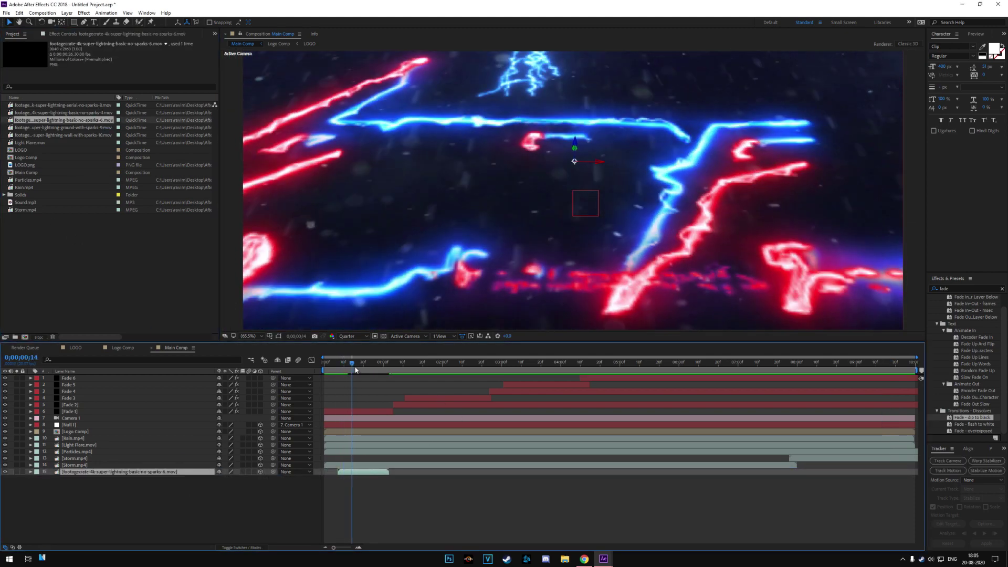
- Add the aerial-no-sparks-8 lightning clip below the other layers and slide it to start at 0;00;01;17
{"action": "left_click_drag", "start_coordinate": [355, 370], "coordinate": [418, 370]}
{"action": "left_click_drag", "start_coordinate": [63, 105], "coordinate": [171, 500]}
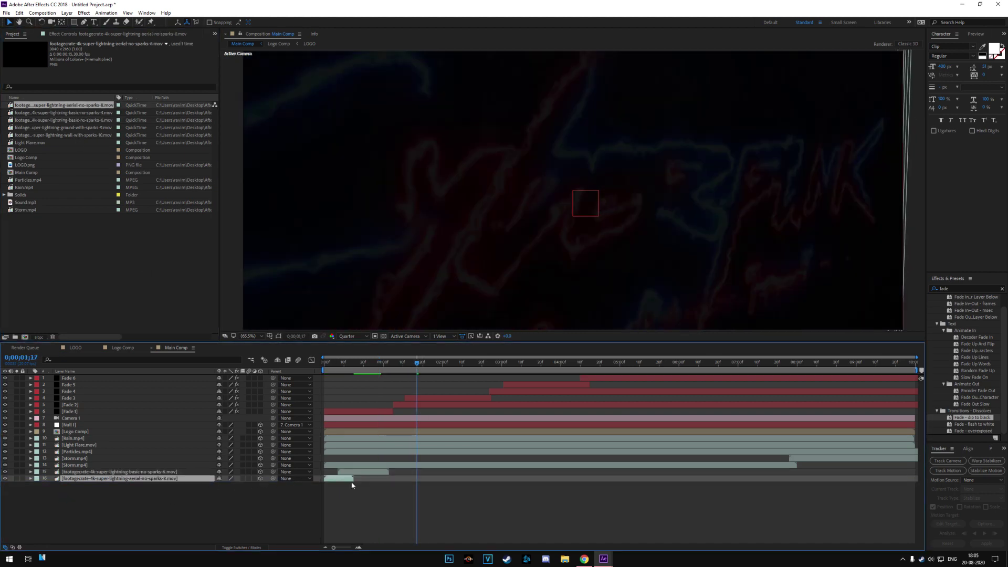
{"action": "left_click_drag", "start_coordinate": [440, 481], "coordinate": [438, 481]}
{"action": "key", "text": "space"}
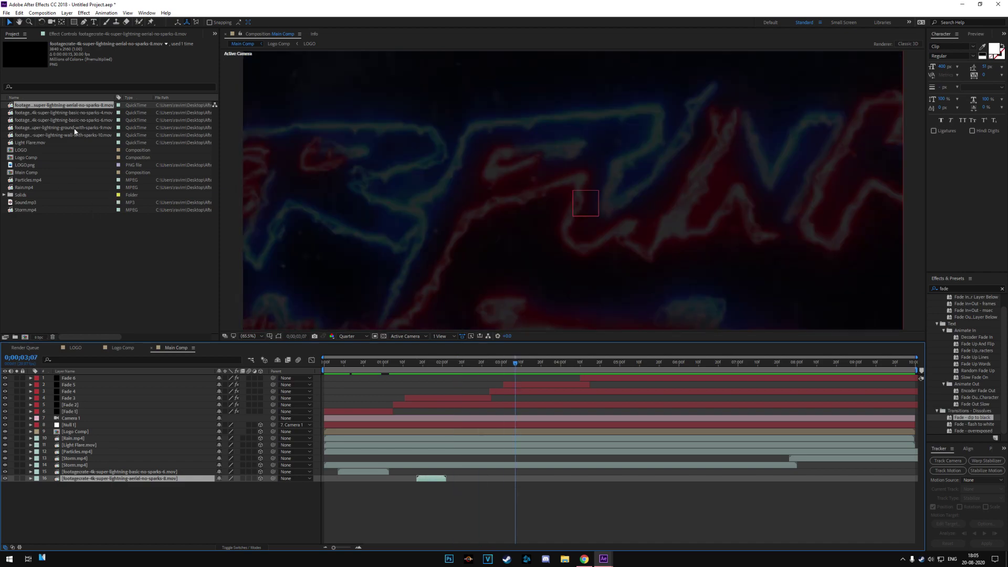
- Add the wall-with-sparks-10 clip shortly after 0;00;03;00 and the basic-no-sparks-4 clip at 0;00;06;27, both below the existing layers
{"action": "left_click_drag", "start_coordinate": [75, 132], "coordinate": [535, 485]}
{"action": "left_click_drag", "start_coordinate": [527, 372], "coordinate": [734, 369]}
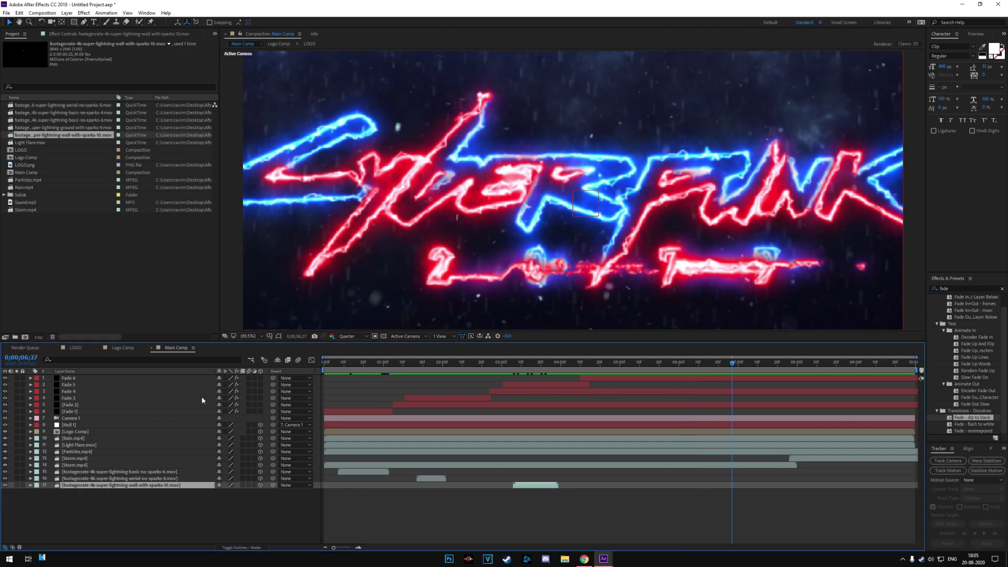
{"action": "left_click_drag", "start_coordinate": [63, 112], "coordinate": [752, 495]}
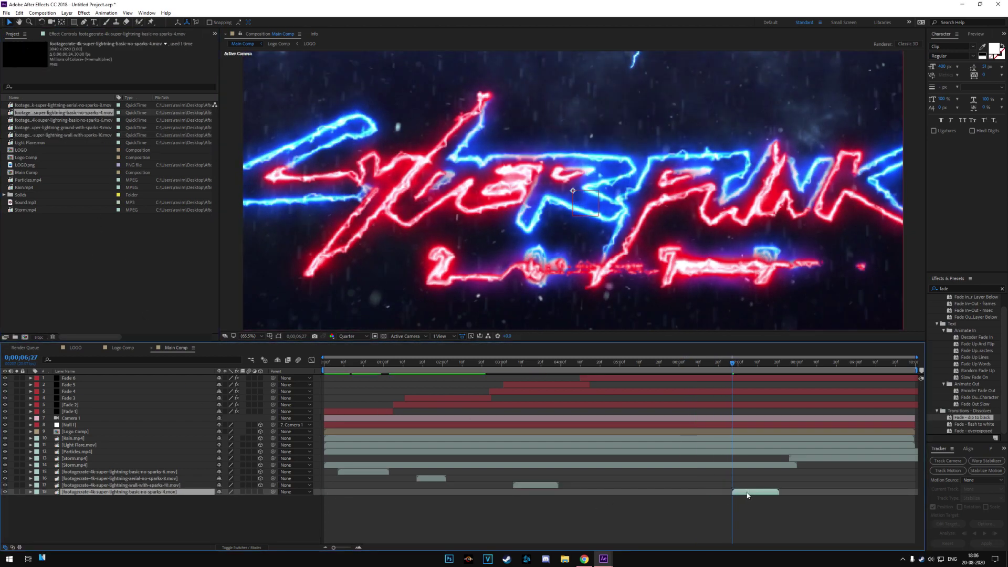
{"action": "key", "text": "space"}
- Add the ground-with-sparks-9 lightning clip below all layers and slide it to start shortly before 0;00;07;20
{"action": "left_click_drag", "start_coordinate": [63, 128], "coordinate": [231, 512]}
{"action": "left_click_drag", "start_coordinate": [350, 499], "coordinate": [791, 499]}
{"action": "left_click", "coordinate": [772, 366]}
{"action": "left_click_drag", "start_coordinate": [772, 368], "coordinate": [778, 368]}
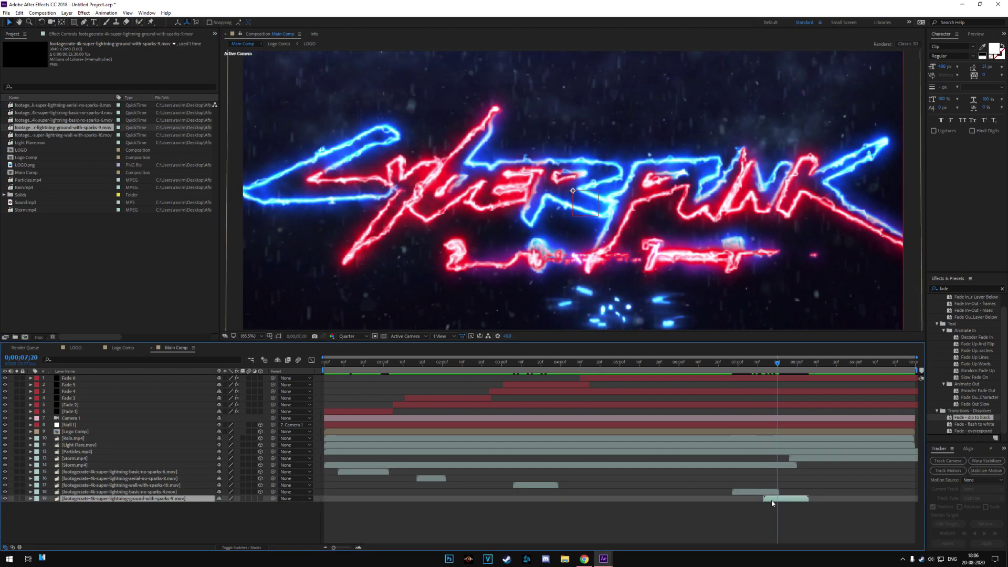
- Make the ground-with-sparks-9 clip a 3D layer and nudge it slightly later, checking the strike around 0;00;07;22
{"action": "left_click_drag", "start_coordinate": [772, 499], "coordinate": [774, 500]}
{"action": "left_click", "coordinate": [261, 499]}
{"action": "left_click_drag", "start_coordinate": [761, 367], "coordinate": [779, 374]}
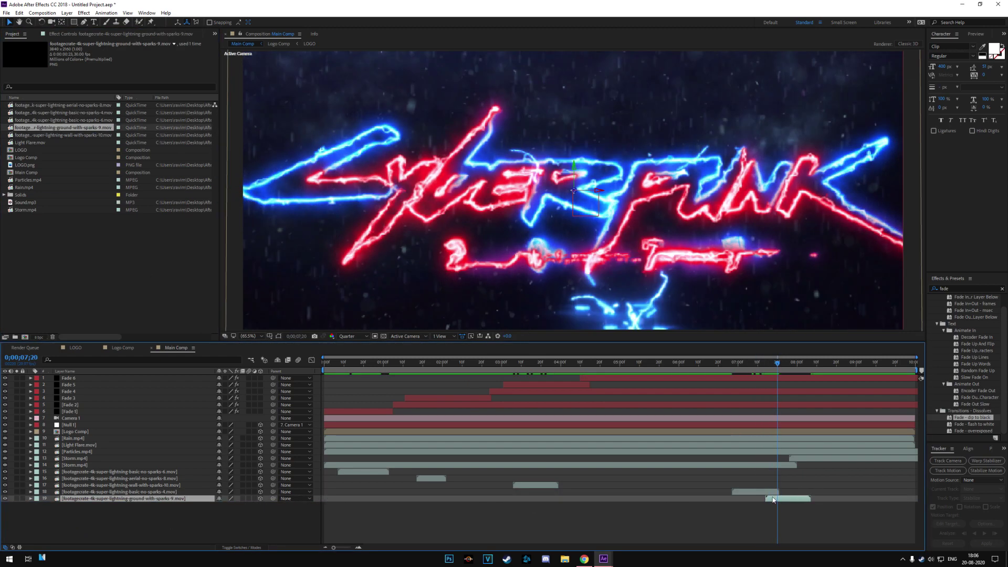
{"action": "left_click_drag", "start_coordinate": [773, 500], "coordinate": [777, 499]}
{"action": "left_click_drag", "start_coordinate": [761, 367], "coordinate": [788, 372]}
{"action": "left_click", "coordinate": [781, 366]}
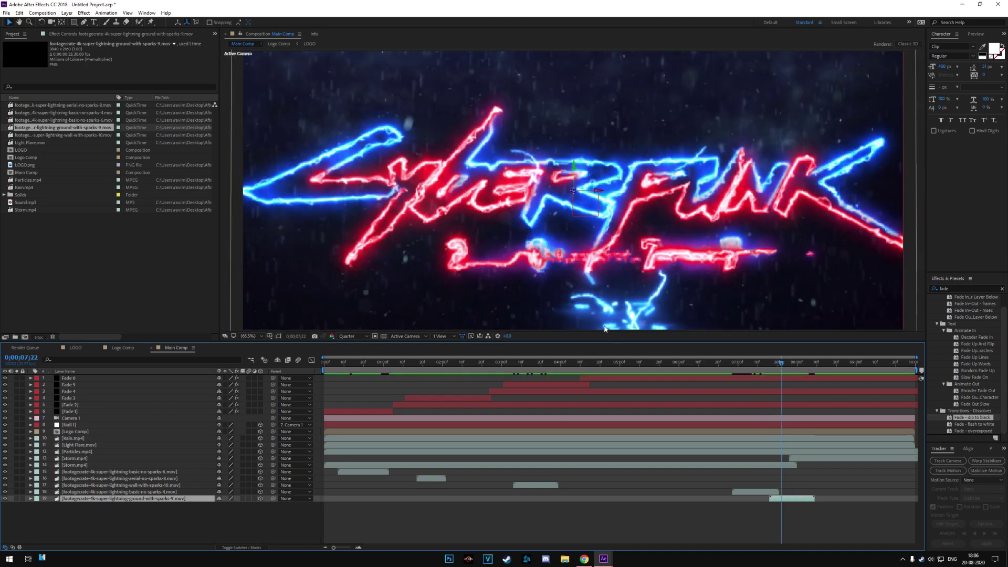
- Move the ground lightning up so it strikes the upper edge of the logo, and preview the composition from the start
{"action": "left_click_drag", "start_coordinate": [605, 329], "coordinate": [506, 62]}
{"action": "left_click_drag", "start_coordinate": [734, 367], "coordinate": [781, 369]}
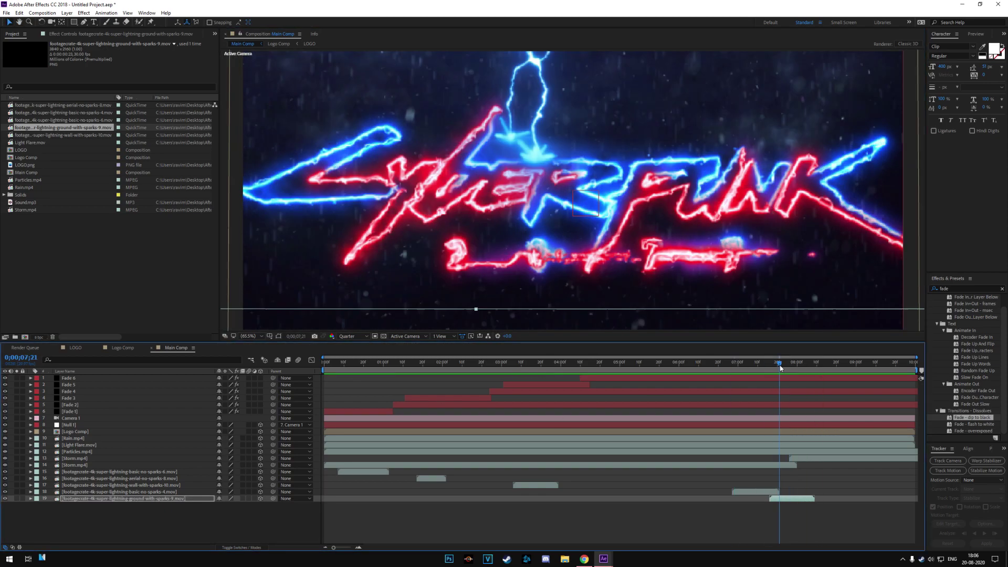
{"action": "key", "text": "Home"}
{"action": "key", "text": "space"}
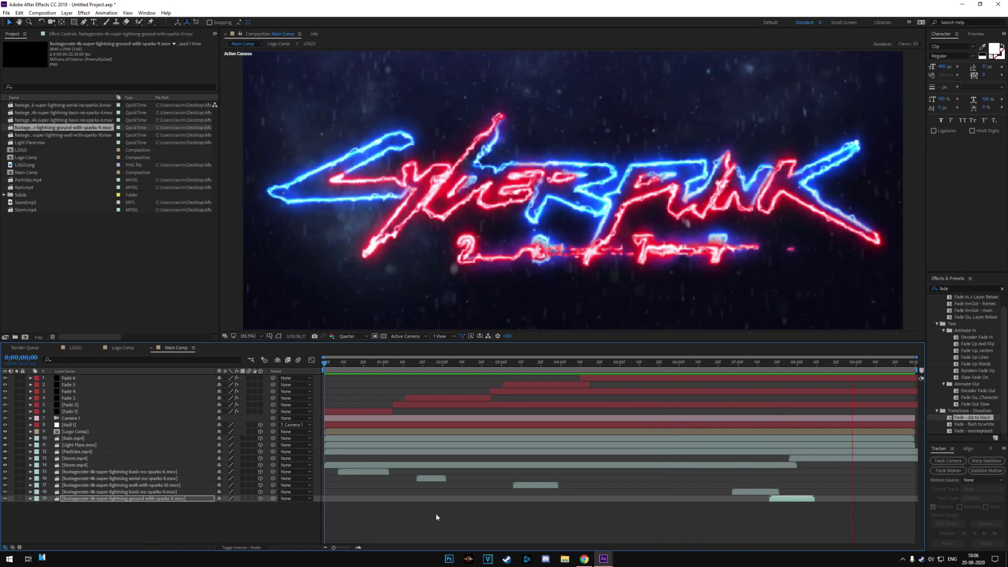
{"action": "left_click", "coordinate": [799, 362]}
- Create an adjustment layer at the top of Main Comp and name it "CC"
{"action": "right_click", "coordinate": [95, 520]}
{"action": "mouse_move", "coordinate": [134, 435]}
{"action": "left_click", "coordinate": [225, 503]}
{"action": "key", "text": "Return"}
{"action": "type", "text": "CC"}
- Apply the Curves effect to the CC layer and shape the RGB curve into a gentle S to boost contrast
{"action": "key", "text": "Return"}
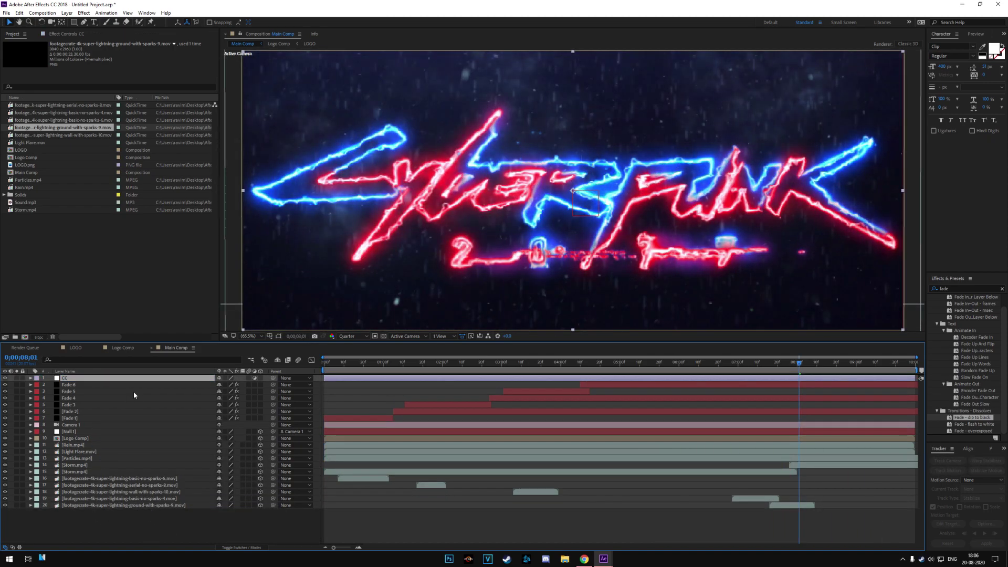
{"action": "key", "text": "ctrl+space"}
{"action": "type", "text": "curv"}
{"action": "key", "text": "Return"}
{"action": "left_click_drag", "start_coordinate": [38, 164], "coordinate": [40, 165]}
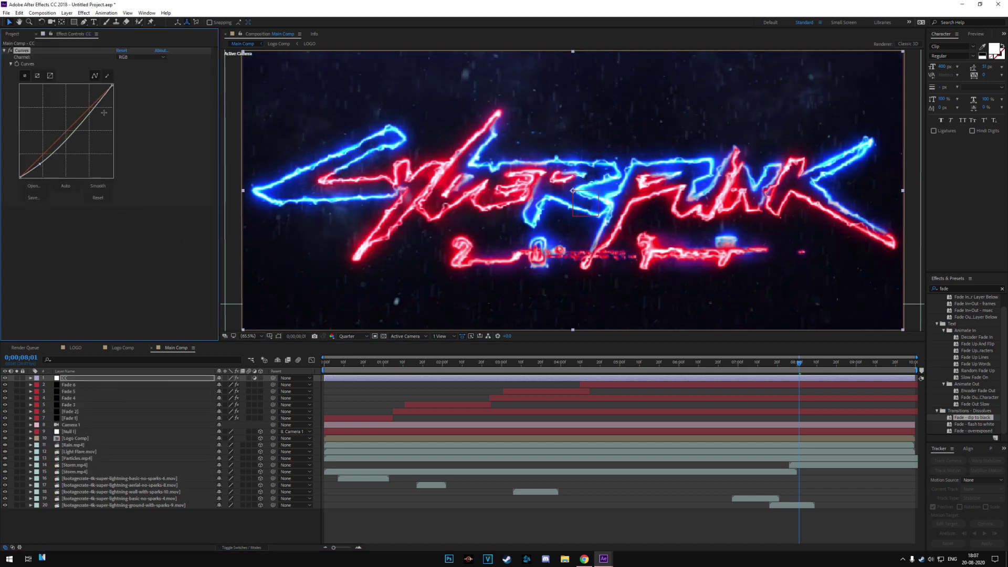
{"action": "left_click_drag", "start_coordinate": [86, 112], "coordinate": [87, 105]}
- Set the composition preview resolution to Full and view the whole graded logo frame at 50% zoom
{"action": "left_click", "coordinate": [353, 337]}
{"action": "left_click", "coordinate": [351, 356]}
{"action": "key", "text": "space"}
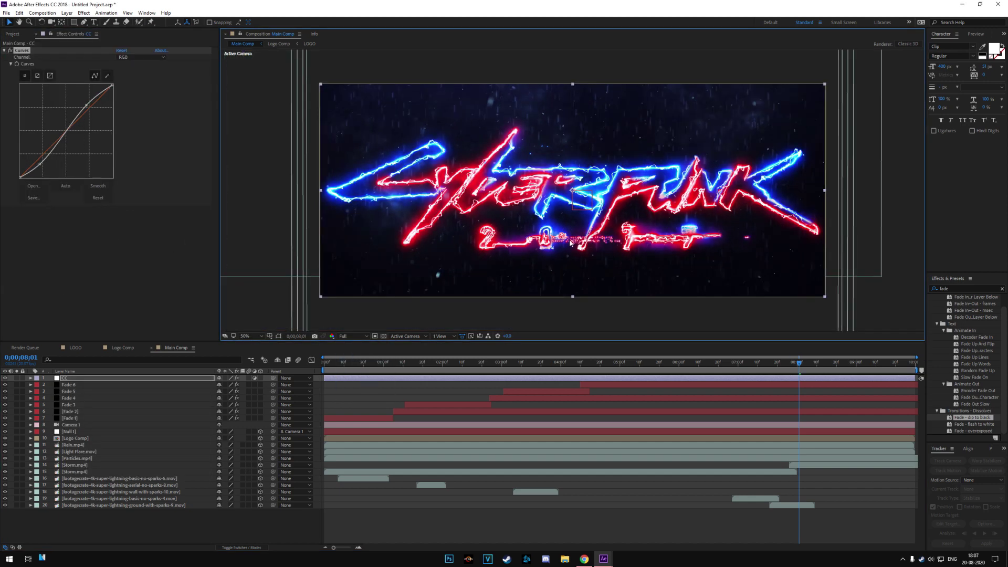